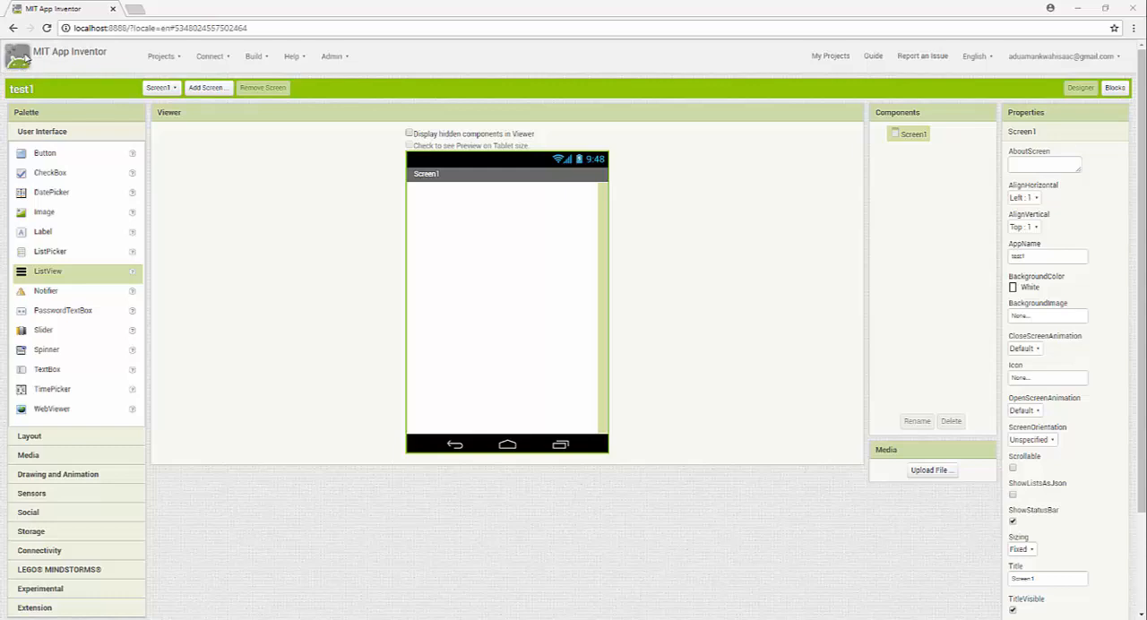
Open the App Inventor logo image in a separate browser tab, view it and close that tab
{"action": "right_click", "coordinate": [21, 55]}
{"action": "key", "text": "Escape"}
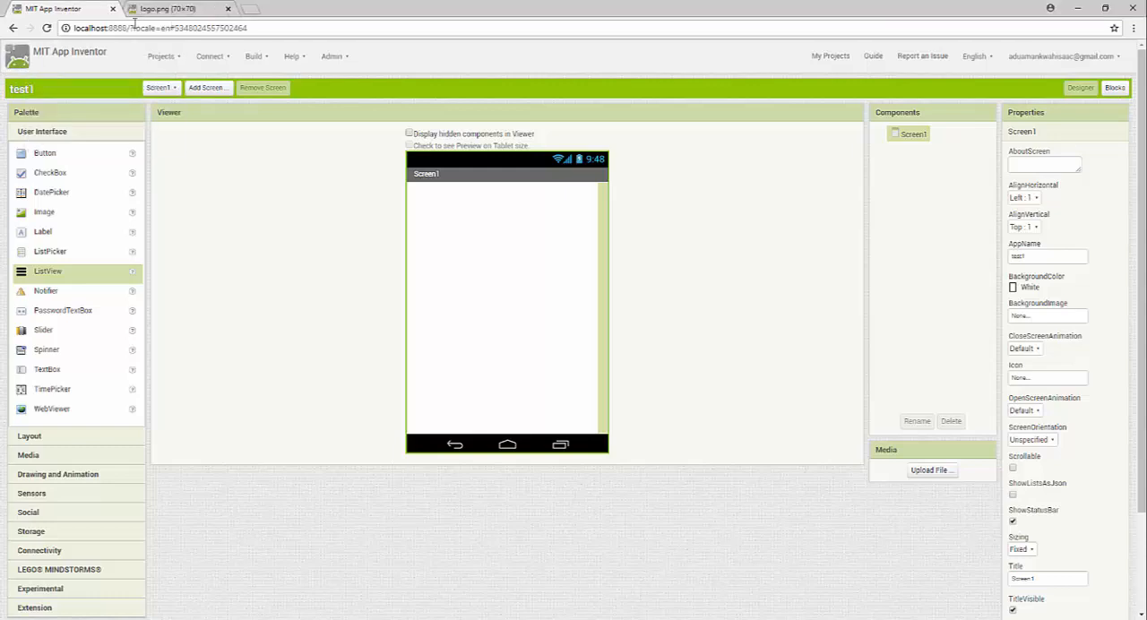
{"action": "left_click", "coordinate": [160, 9]}
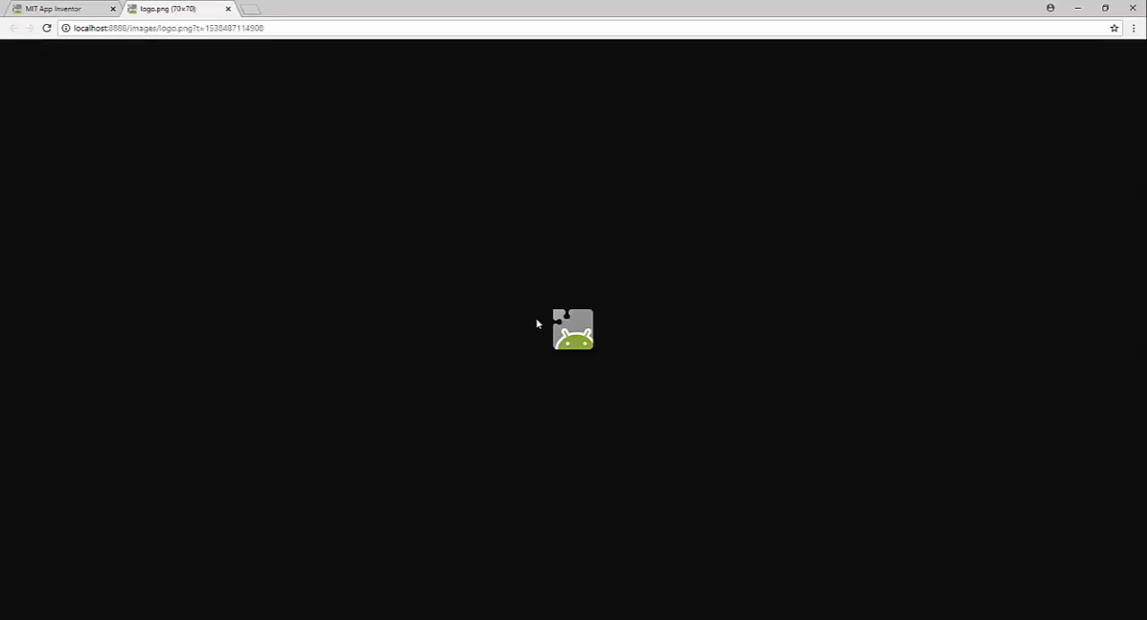
{"action": "left_click", "coordinate": [48, 13]}
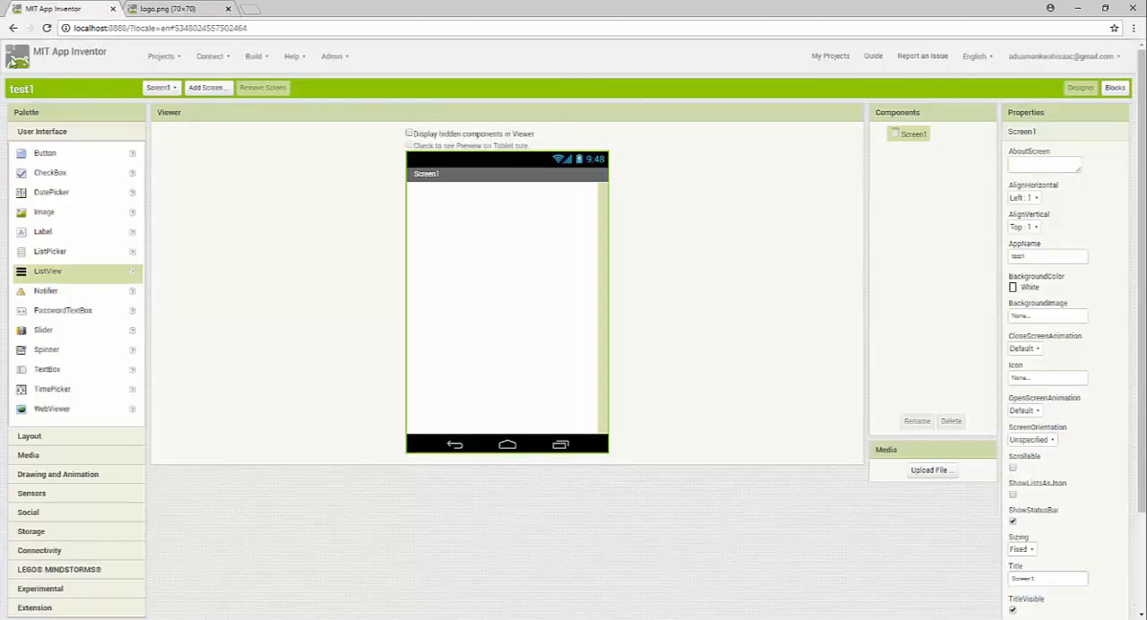
{"action": "left_click", "coordinate": [228, 9]}
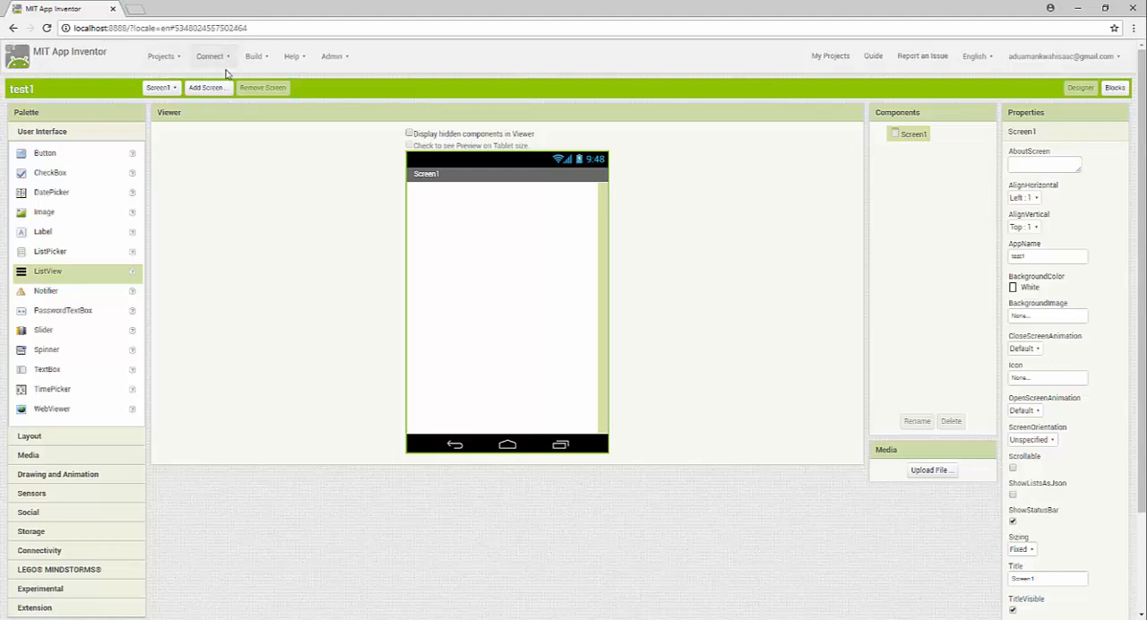
Leave the test1 designer and open the My Projects list
{"action": "left_click", "coordinate": [180, 61]}
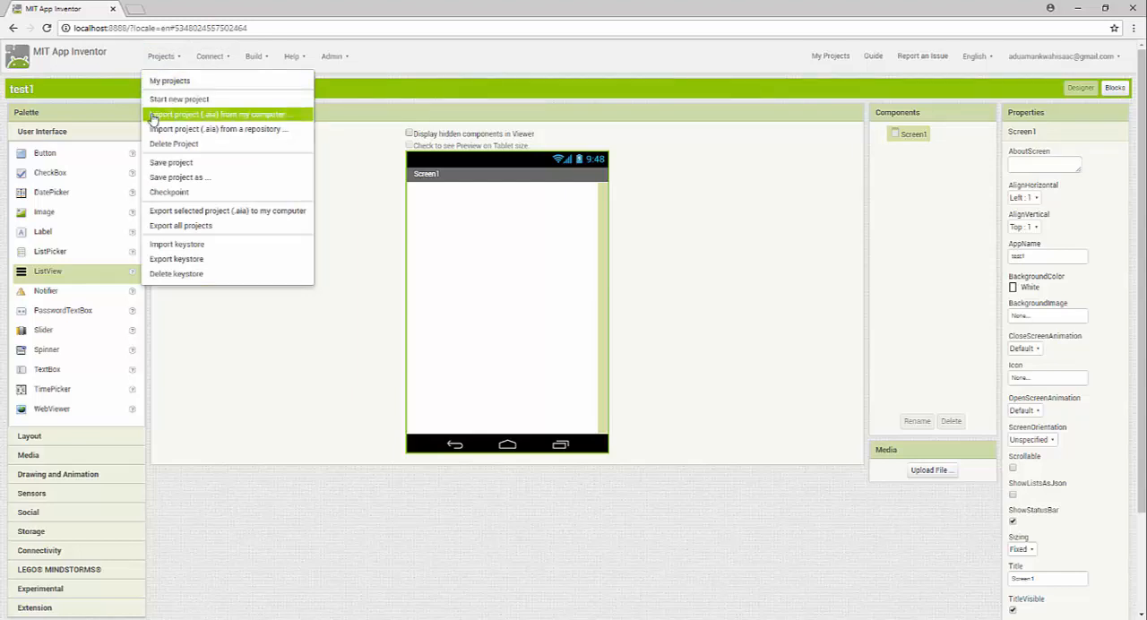
{"action": "left_click", "coordinate": [167, 82]}
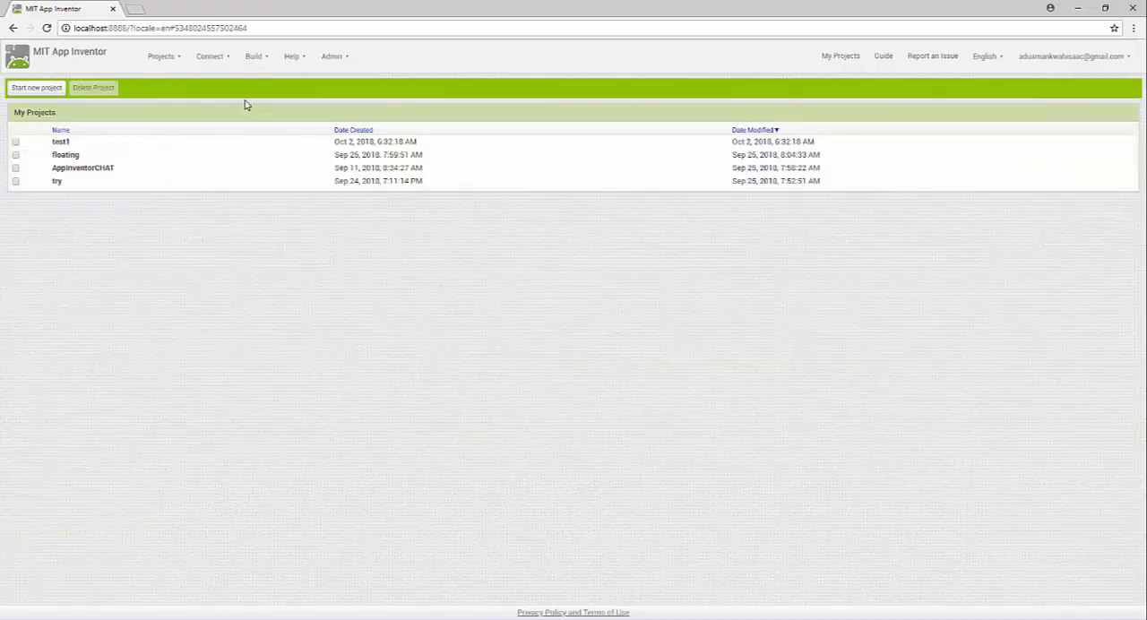
{"action": "left_click", "coordinate": [176, 57]}
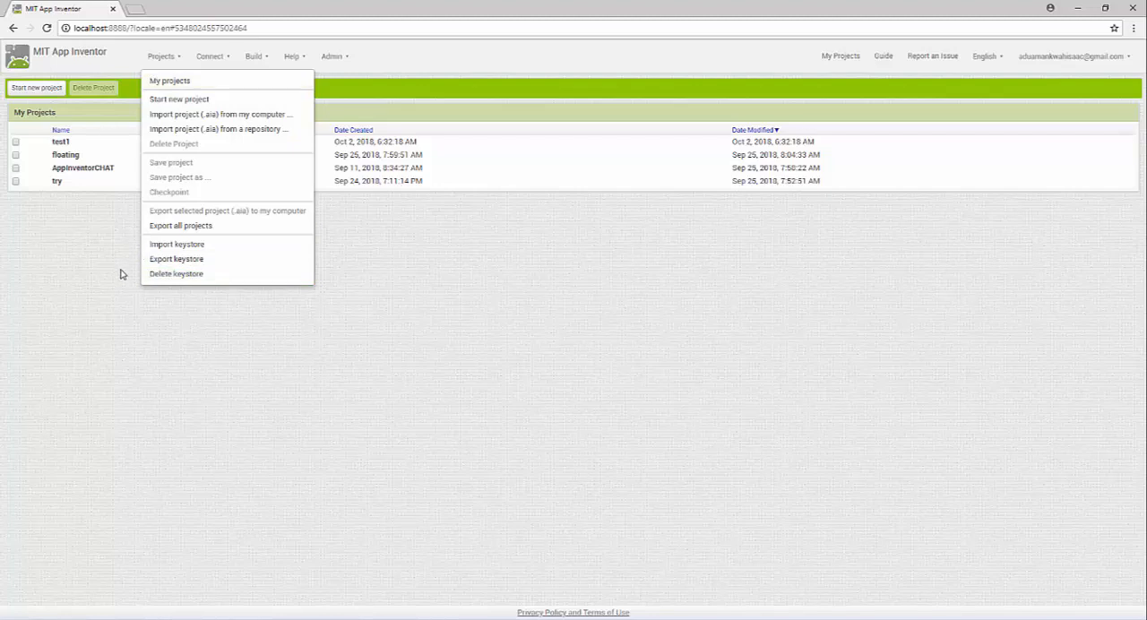
{"action": "left_click", "coordinate": [229, 60]}
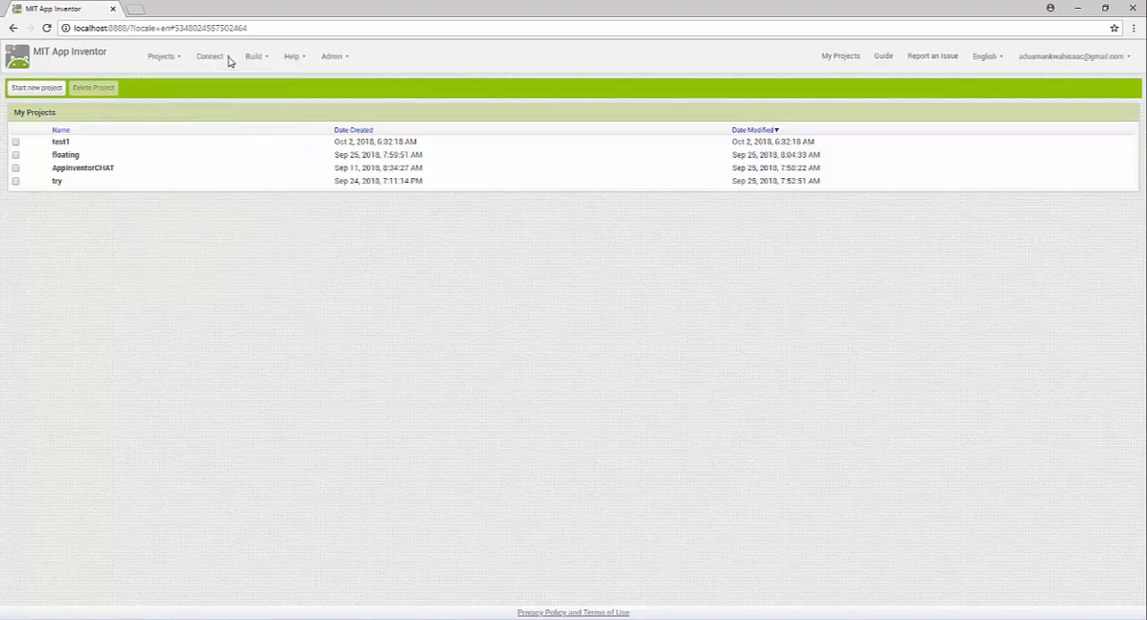
{"action": "left_click", "coordinate": [229, 59]}
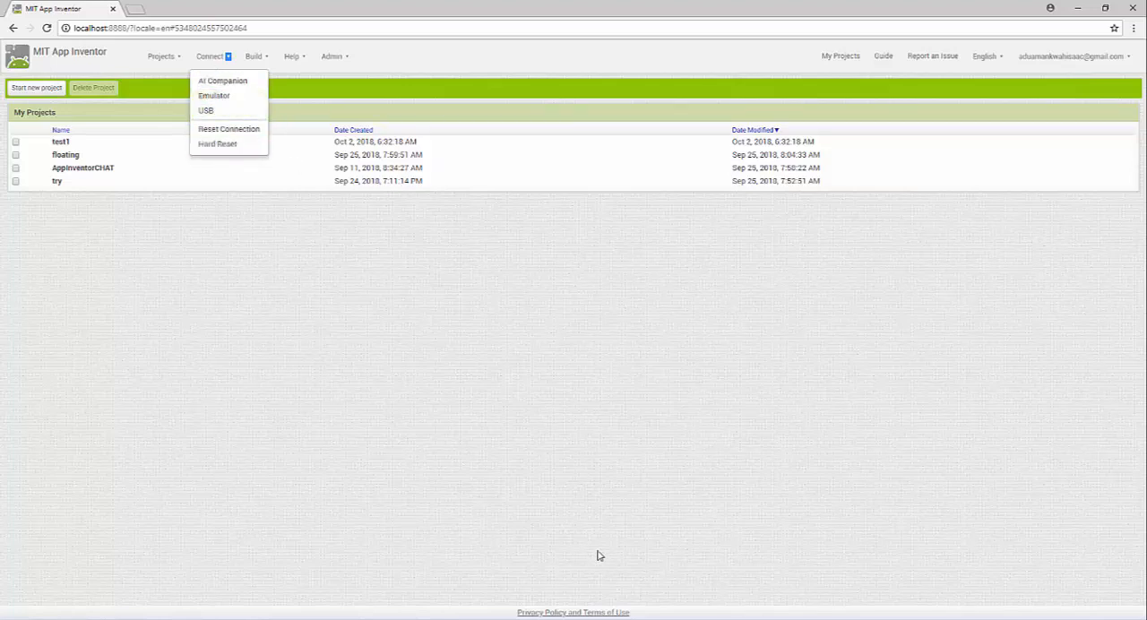
{"action": "left_click", "coordinate": [309, 237]}
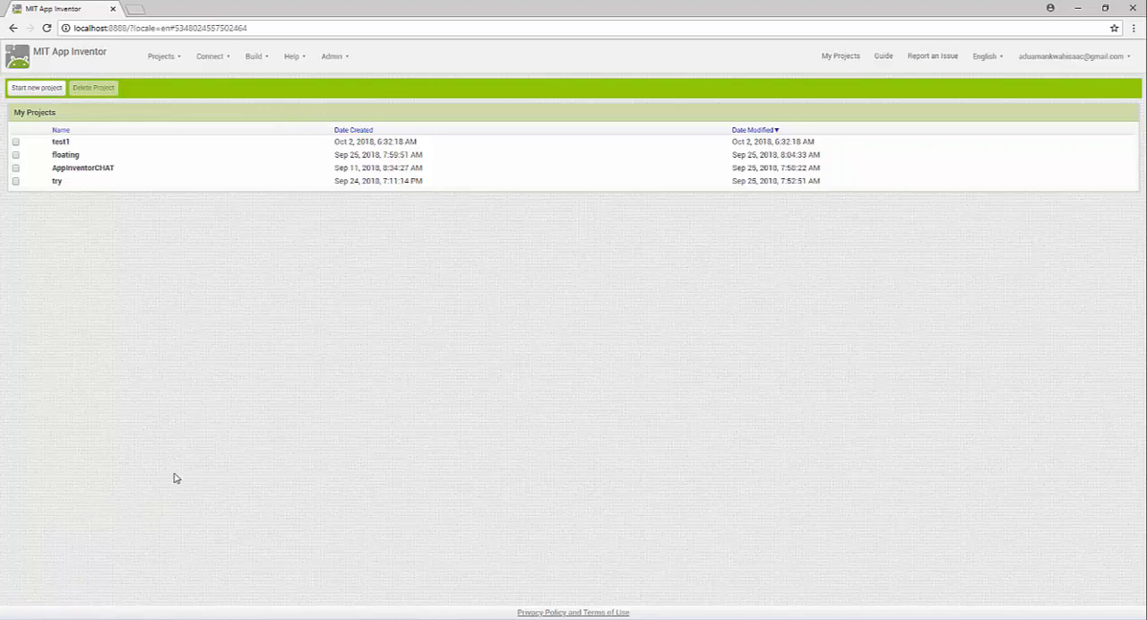
Launch the Nox Android emulator and return to the App Inventor page while it loads
{"action": "key", "text": "super"}
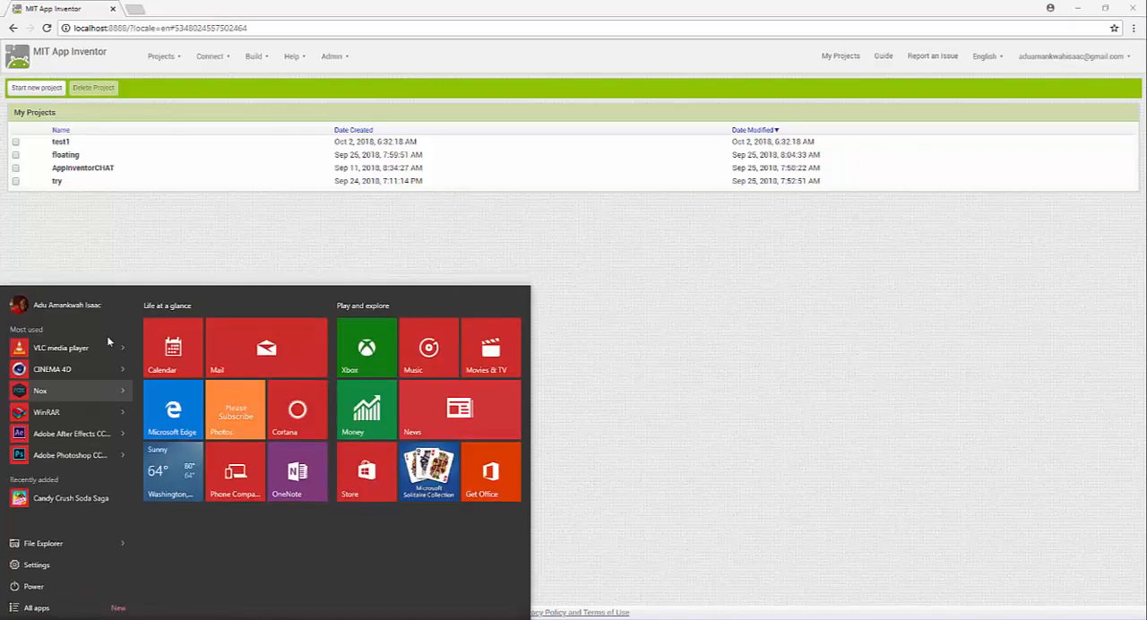
{"action": "left_click", "coordinate": [47, 399]}
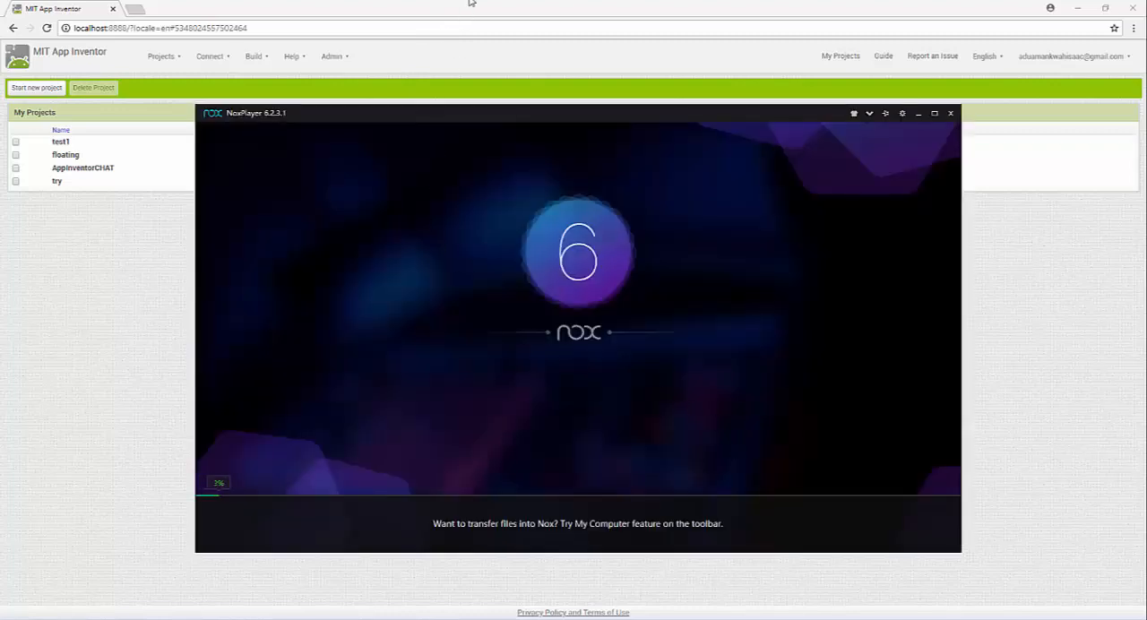
{"action": "left_click", "coordinate": [437, 63]}
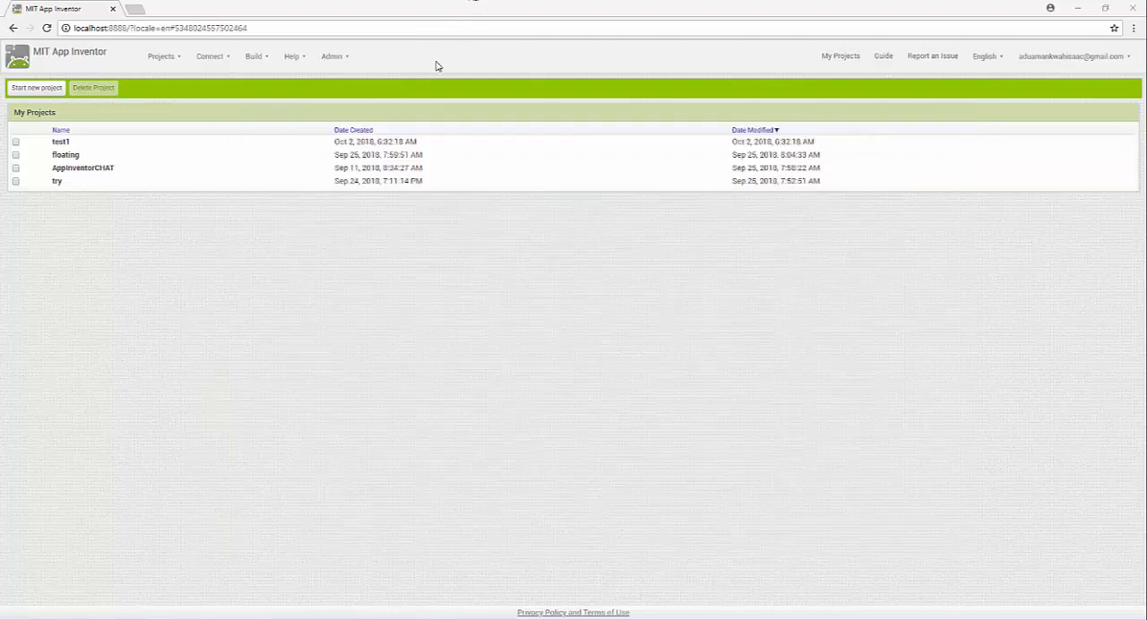
Display the QR code and six-character code for connecting to the AI Companion, and dismiss the dialog
{"action": "left_click", "coordinate": [224, 56]}
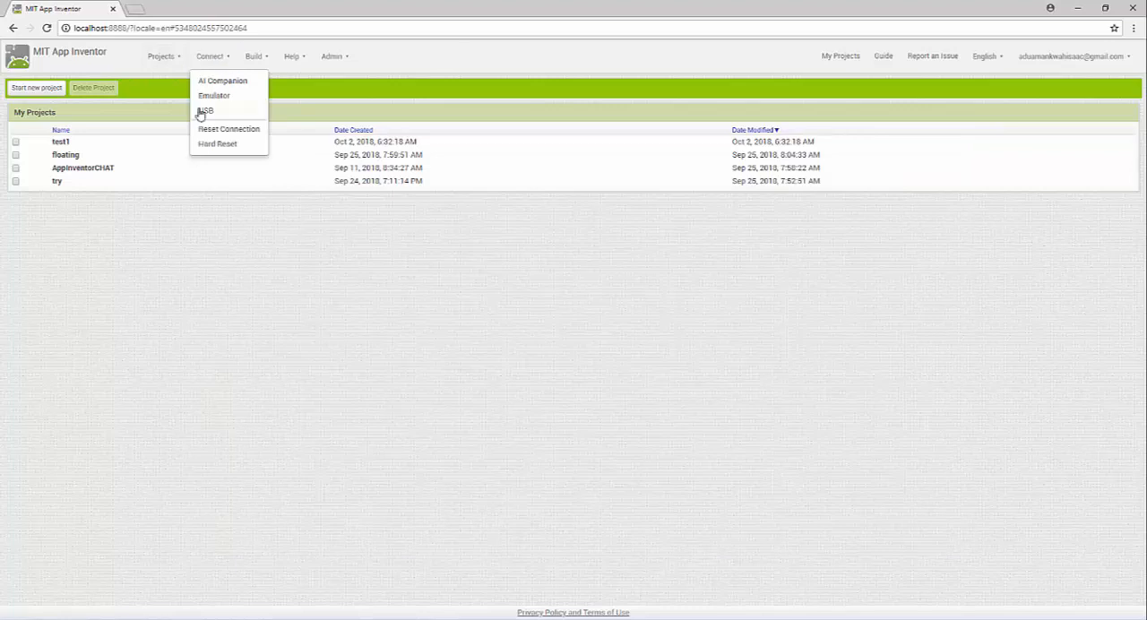
{"action": "left_click", "coordinate": [246, 83]}
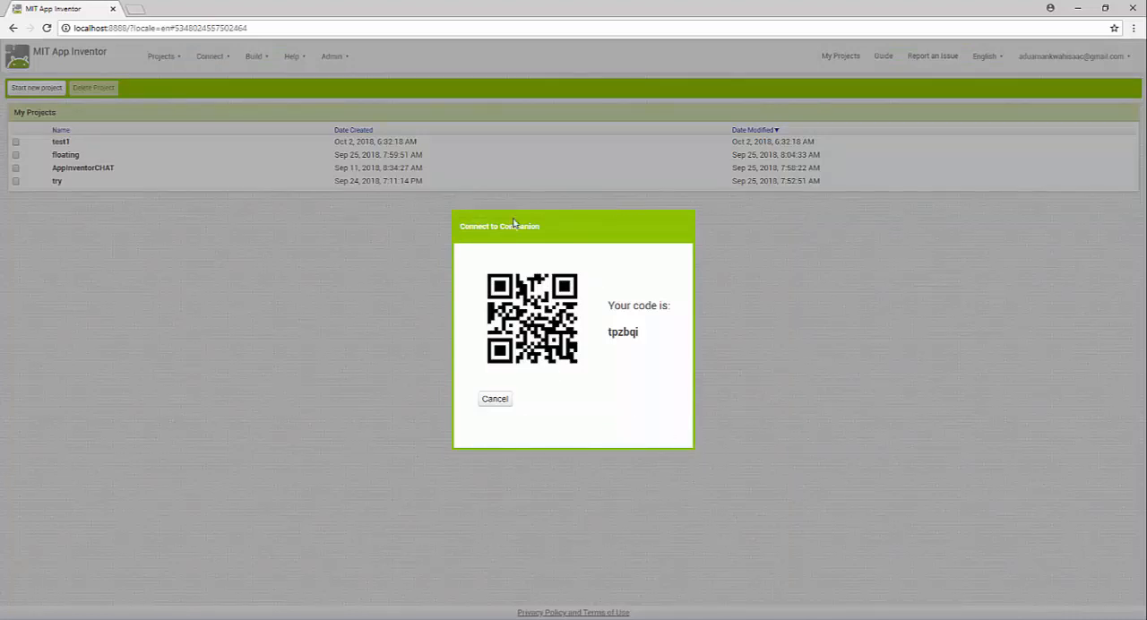
{"action": "left_click", "coordinate": [496, 400]}
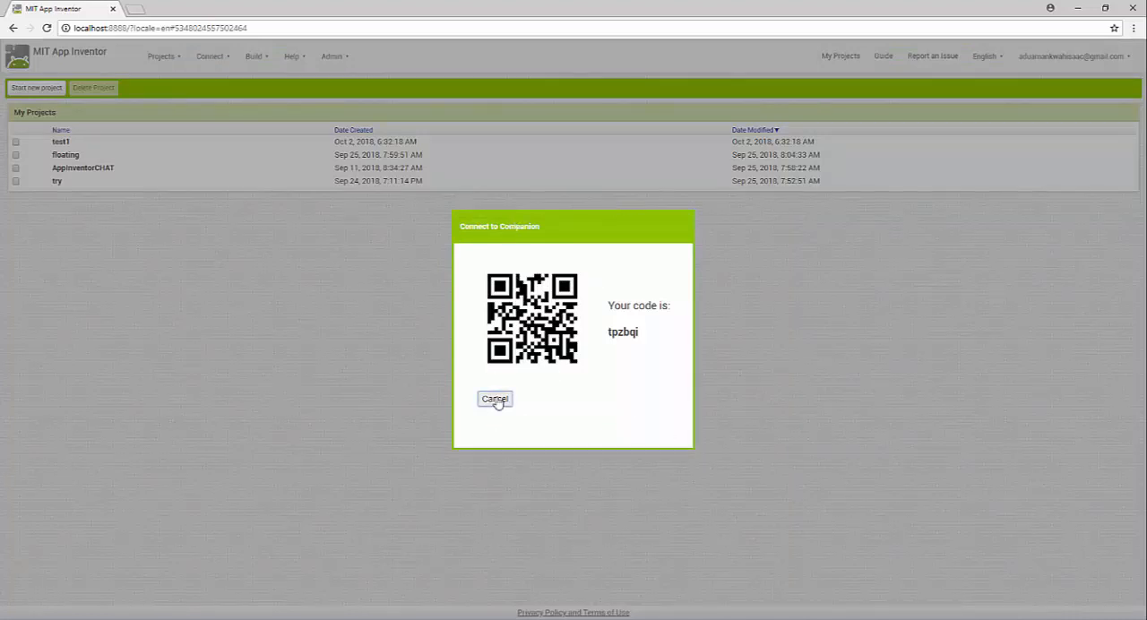
Start a connection to the Android Emulator, cancel it and view the App Inventor 2 Ultimate launcher's server options
{"action": "left_click", "coordinate": [224, 59]}
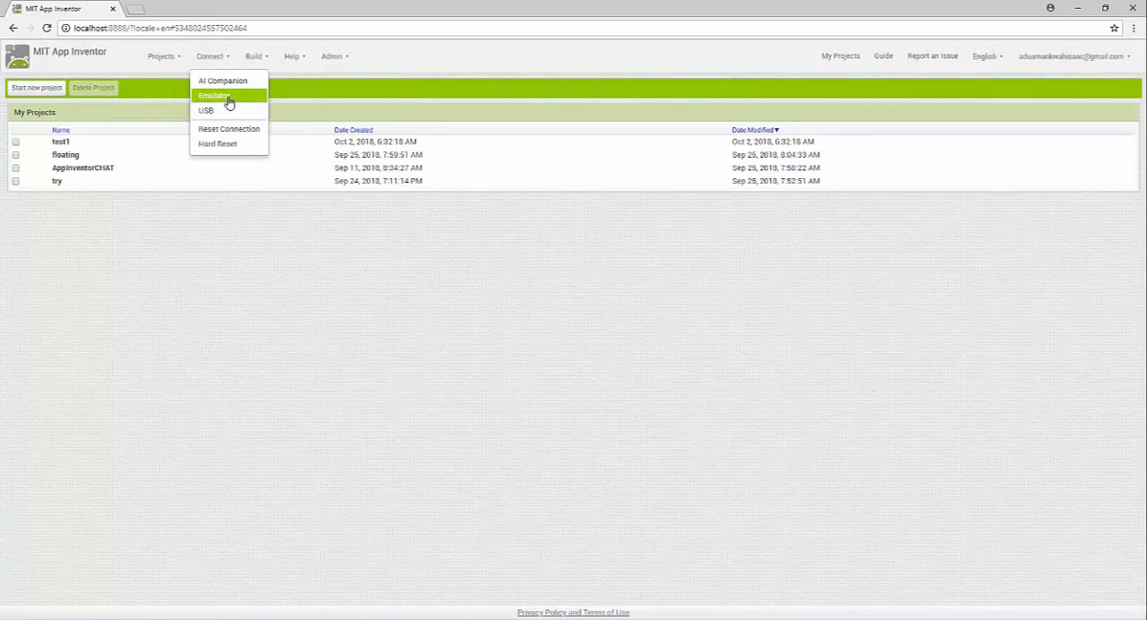
{"action": "left_click", "coordinate": [228, 101]}
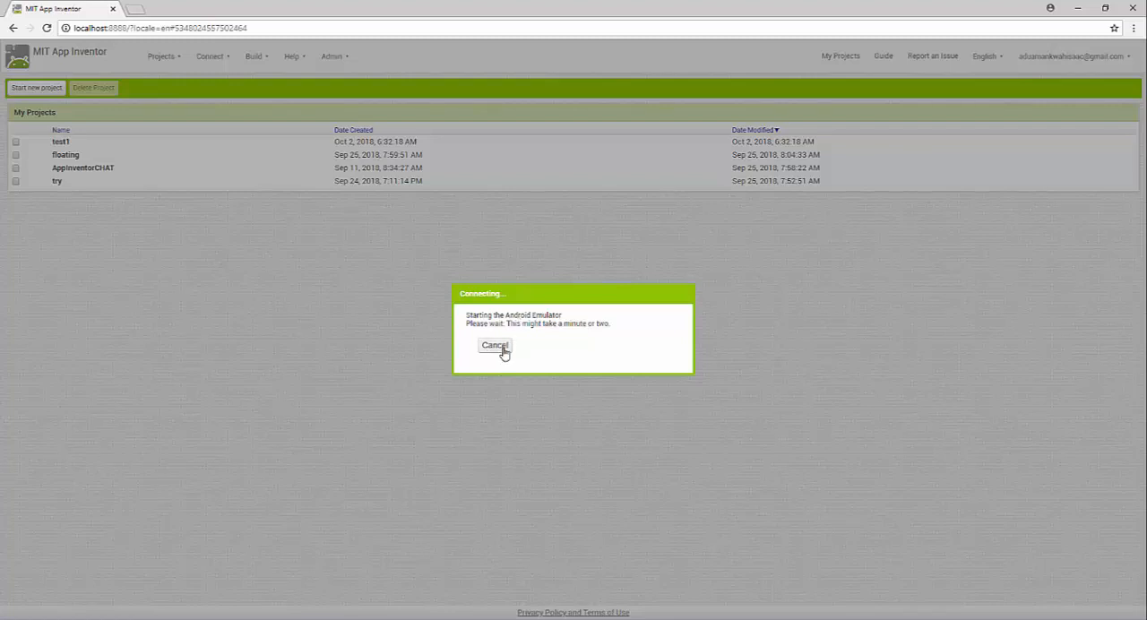
{"action": "left_click", "coordinate": [496, 346]}
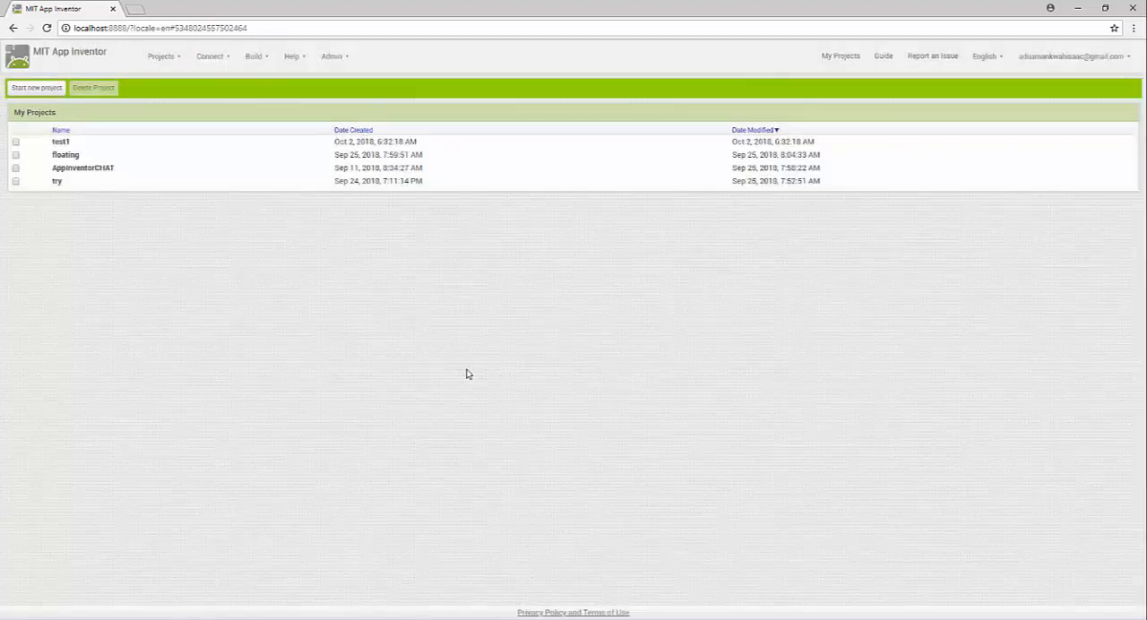
{"action": "left_click", "coordinate": [615, 619]}
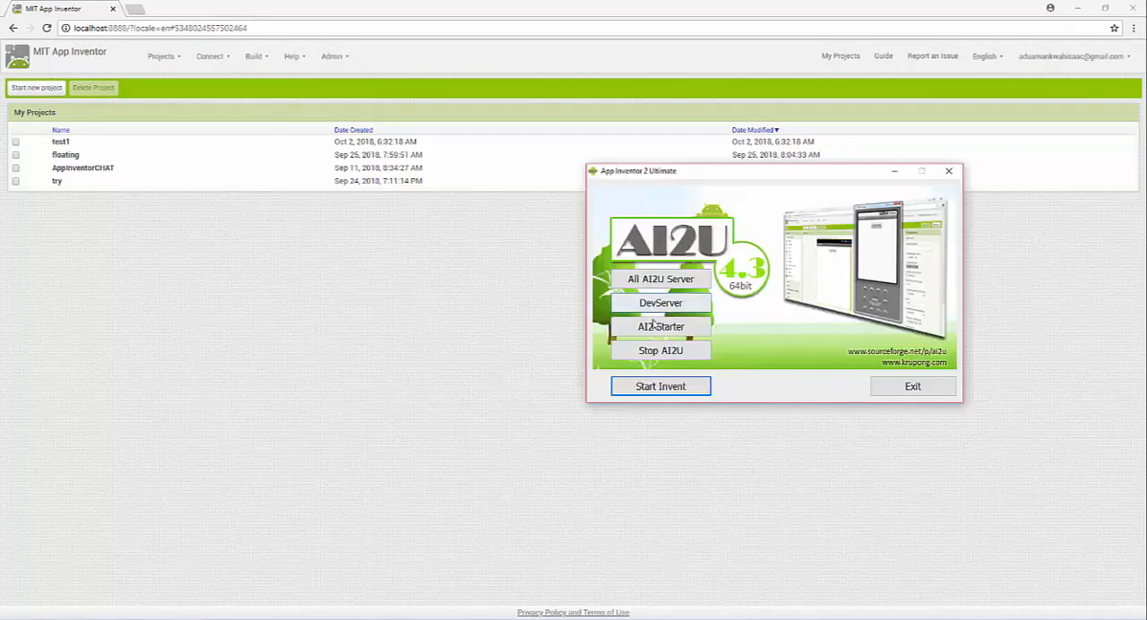
{"action": "left_click", "coordinate": [894, 170]}
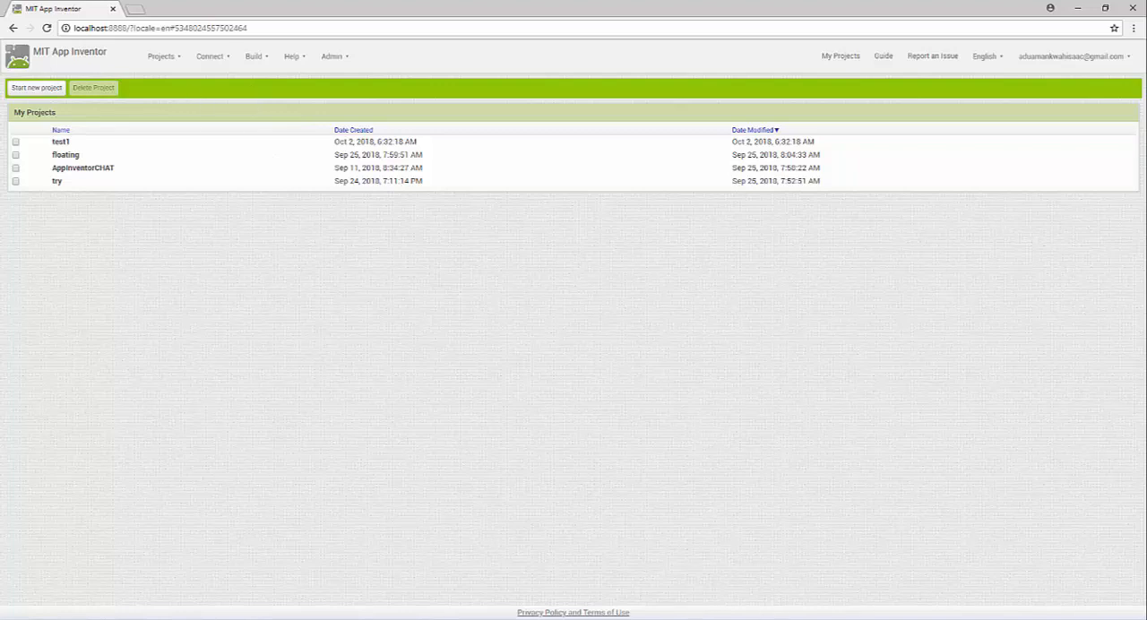
Switch to NoxPlayer, open the MIT AI2 Companion app and rotate the emulator to portrait orientation
{"action": "key", "text": "alt+Tab"}
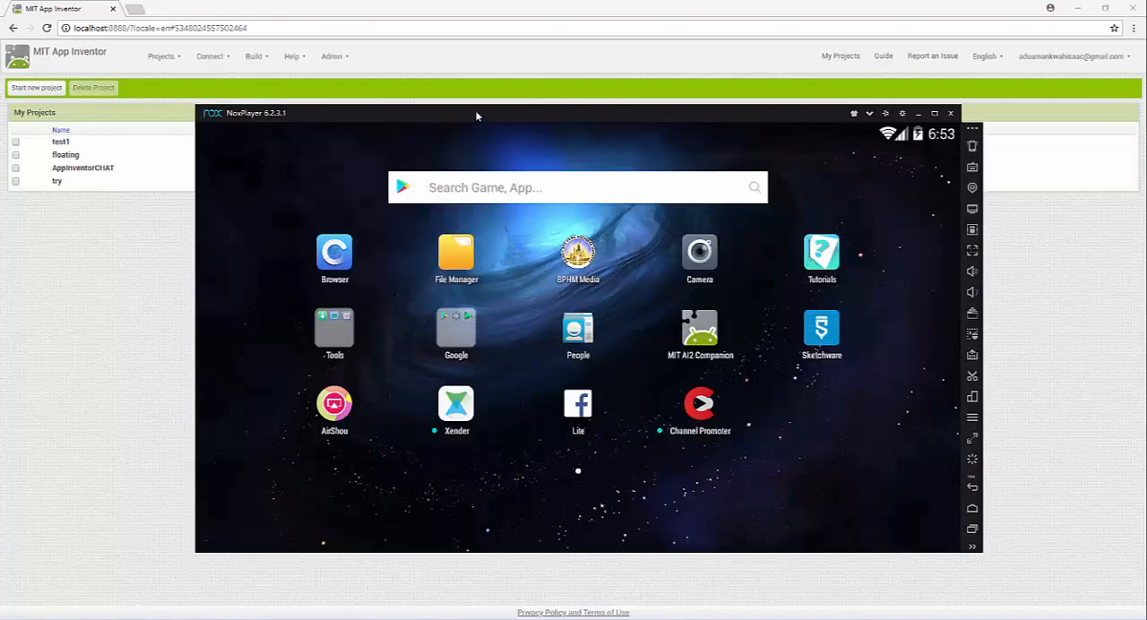
{"action": "left_click", "coordinate": [459, 188]}
{"action": "left_click", "coordinate": [700, 329]}
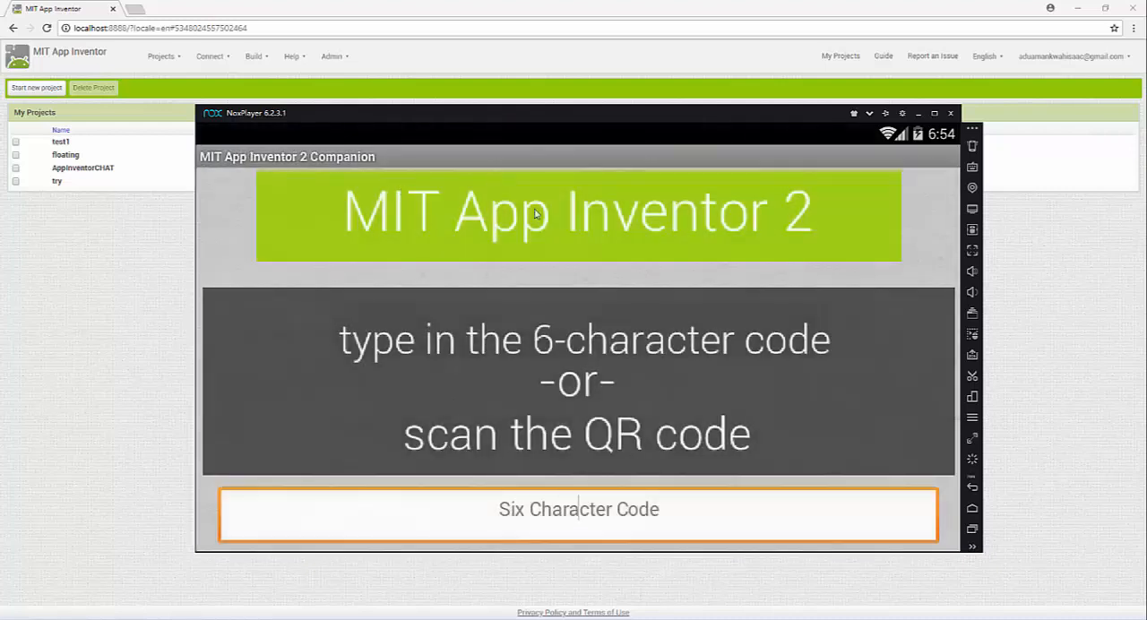
{"action": "left_click", "coordinate": [972, 396]}
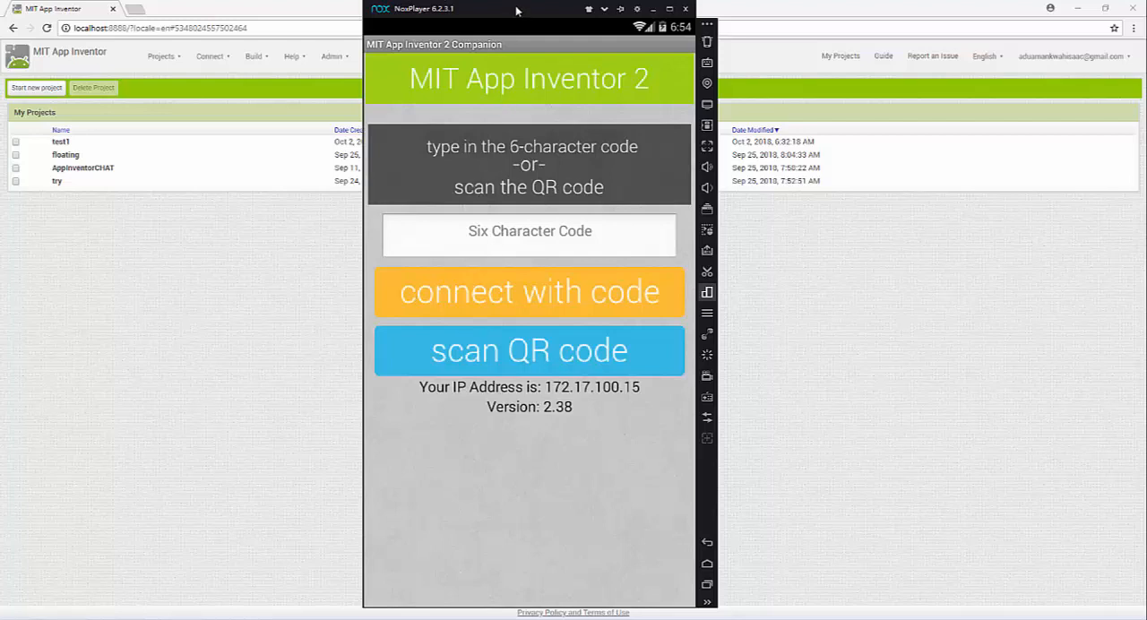
{"action": "left_click_drag", "start_coordinate": [516, 11], "coordinate": [750, 11]}
Generate a new AI Companion connection code and highlight the code text
{"action": "left_click", "coordinate": [209, 56]}
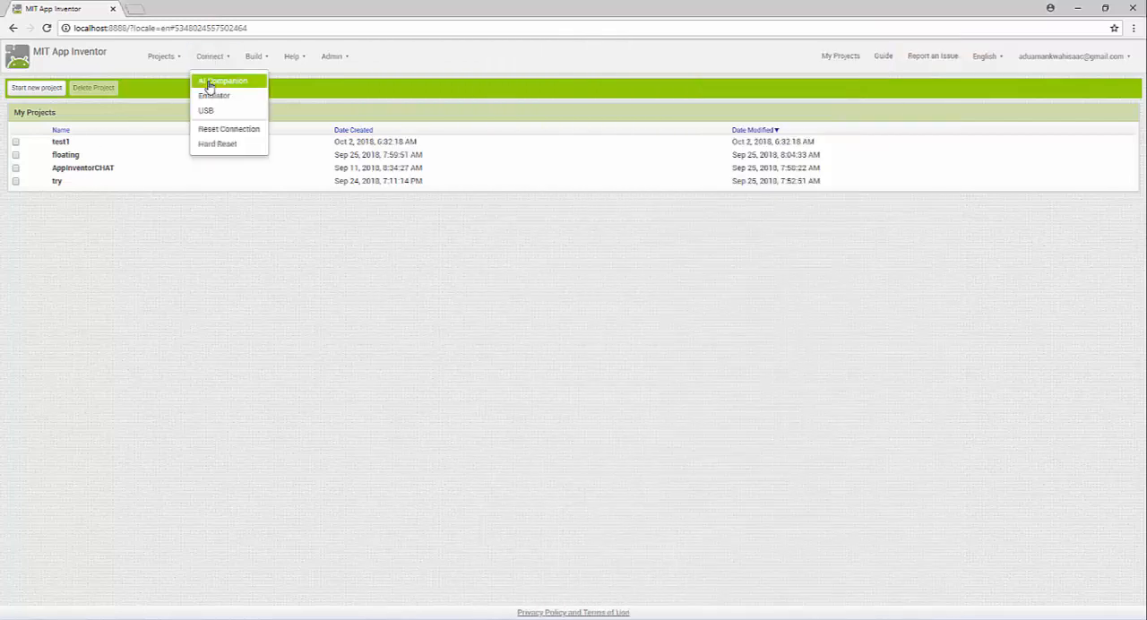
{"action": "left_click", "coordinate": [208, 82]}
{"action": "mouse_move", "coordinate": [591, 329]}
{"action": "left_mouse_down"}
{"action": "mouse_move", "coordinate": [642, 333]}
{"action": "mouse_move", "coordinate": [604, 338]}
{"action": "left_mouse_up"}
Shrink the NoxPlayer window, place it beside the Connect to Companion dialog and cancel the connection
{"action": "key", "text": "alt+Tab"}
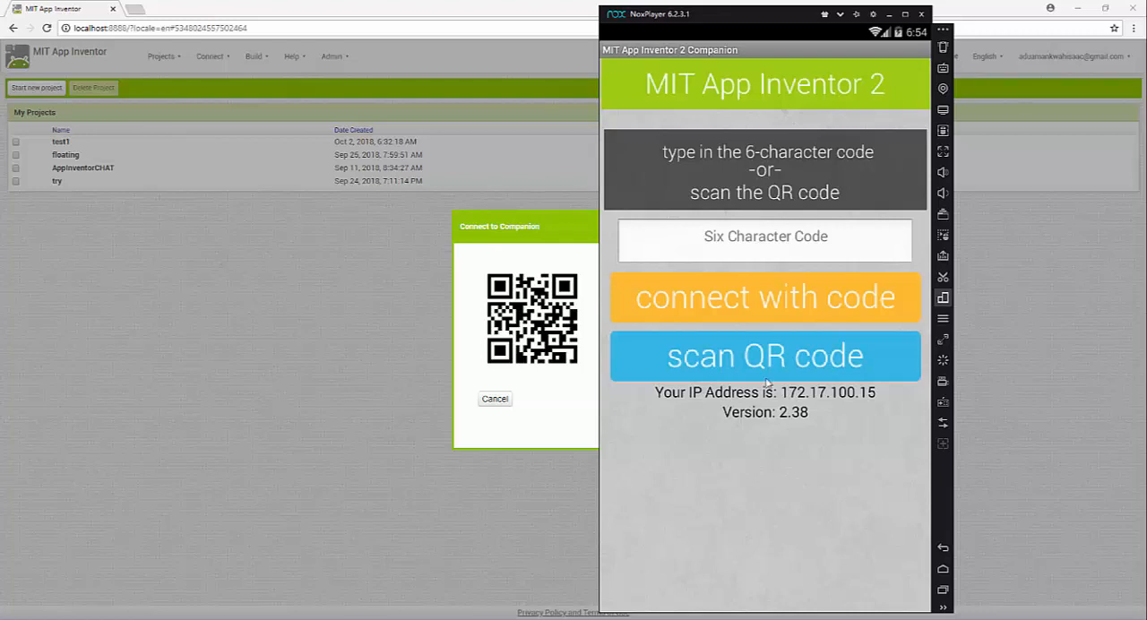
{"action": "left_click", "coordinate": [821, 14]}
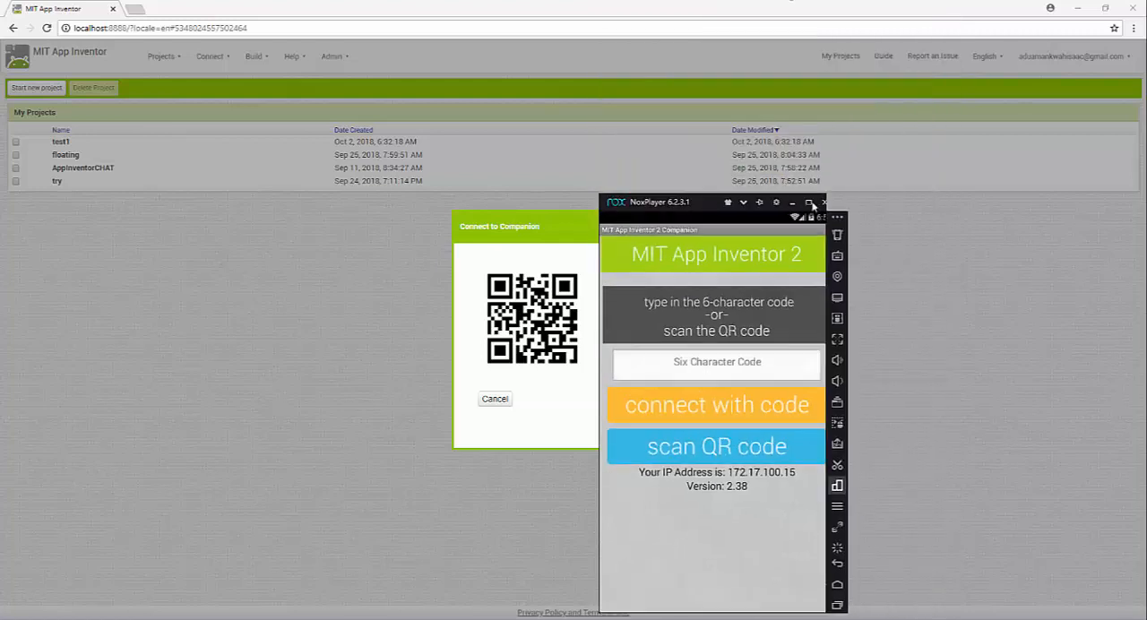
{"action": "left_click_drag", "start_coordinate": [696, 212], "coordinate": [940, 104]}
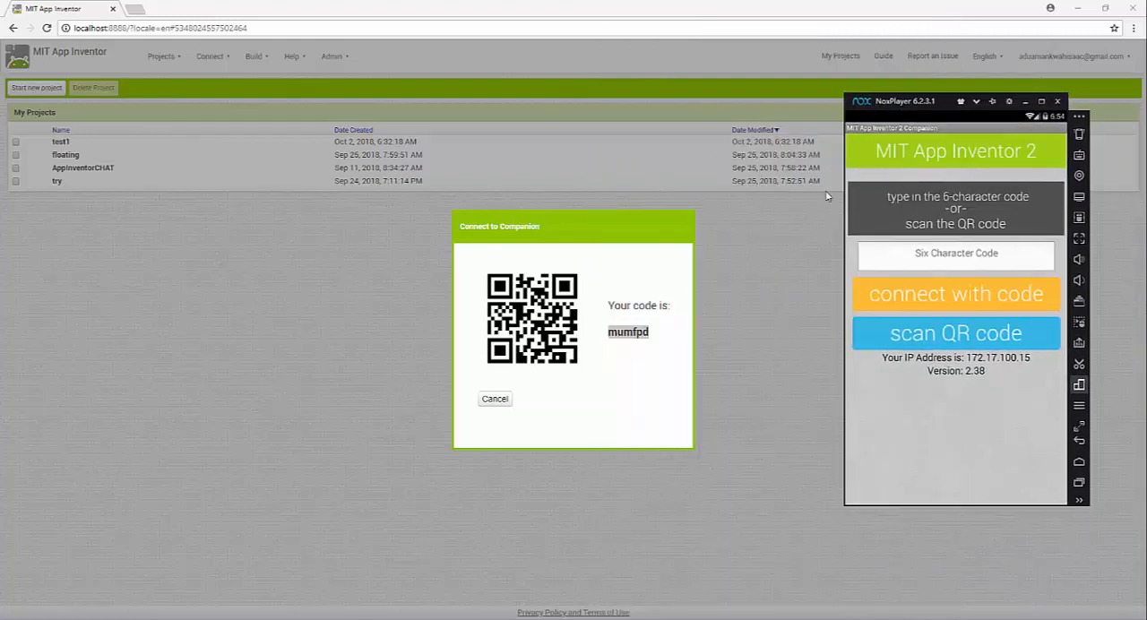
{"action": "left_click", "coordinate": [493, 399]}
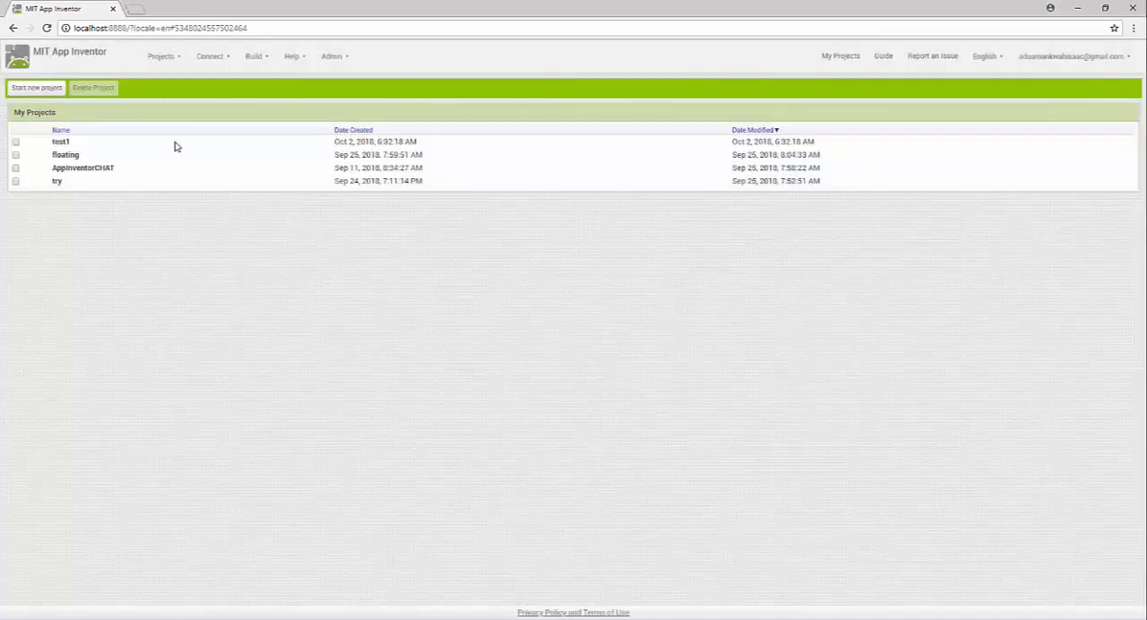
Review the app build options and view the About MIT App Inventor information
{"action": "left_click", "coordinate": [264, 59]}
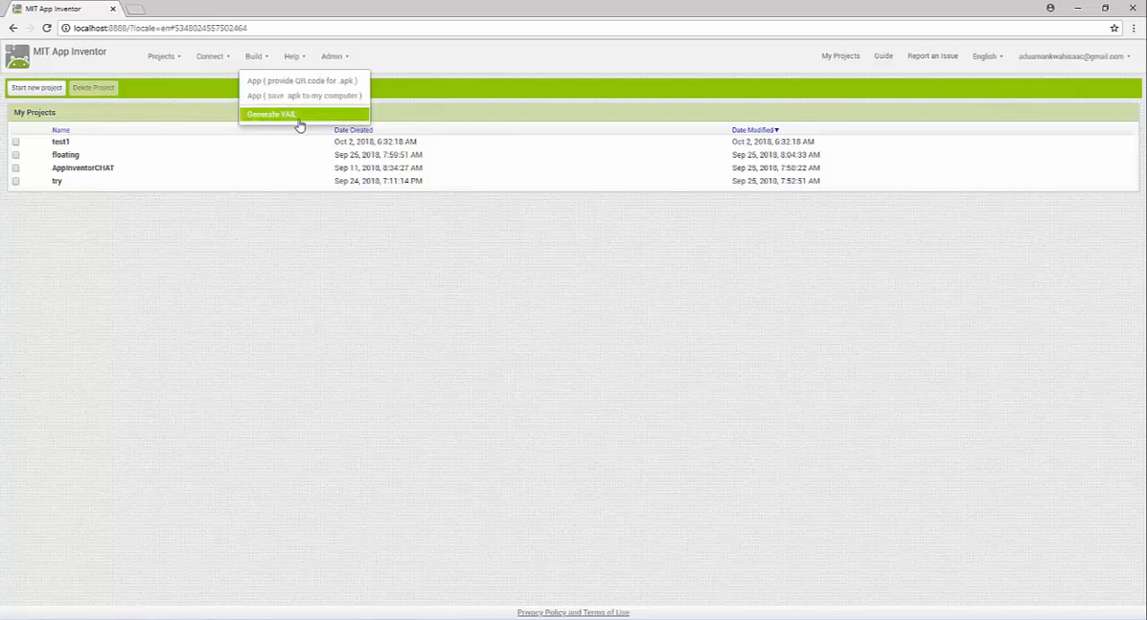
{"action": "left_click", "coordinate": [298, 58]}
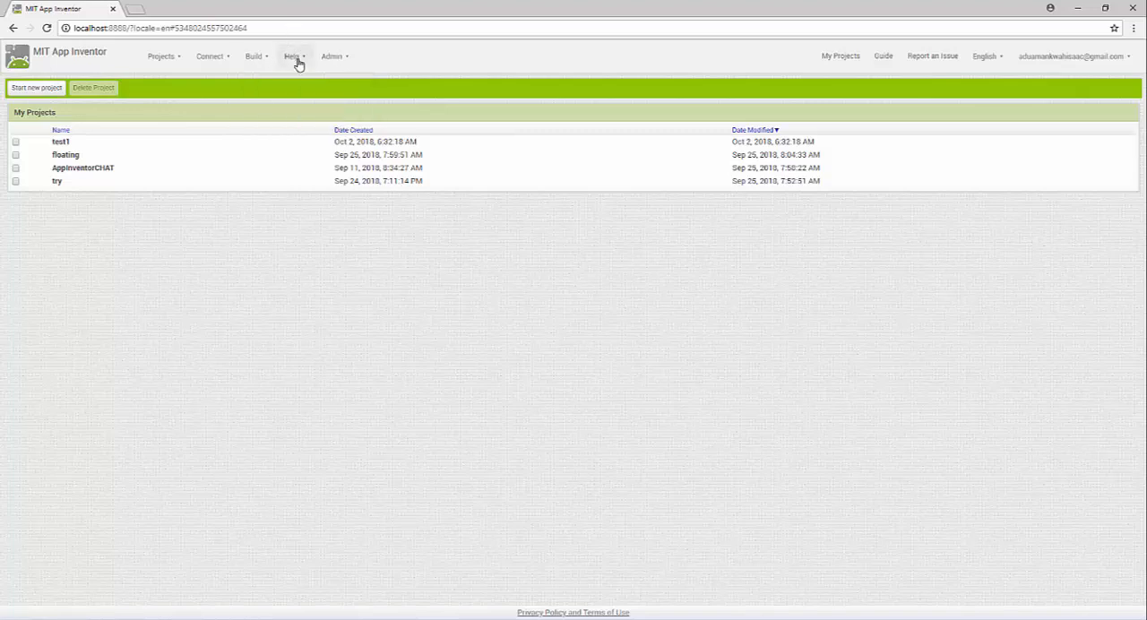
{"action": "left_click", "coordinate": [301, 67]}
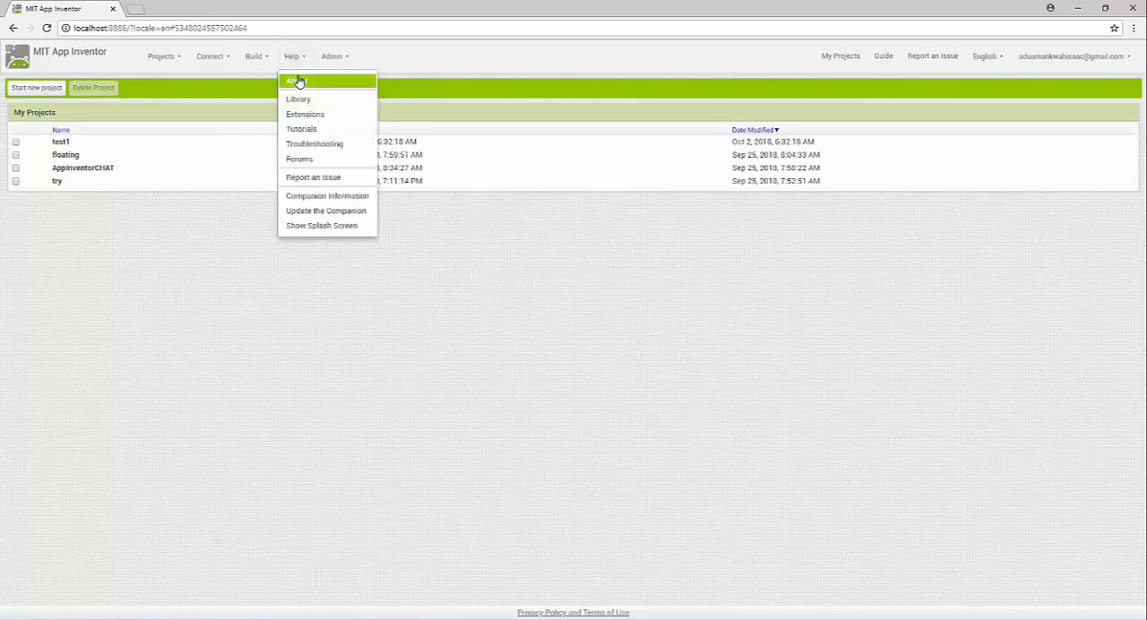
{"action": "left_click", "coordinate": [298, 82]}
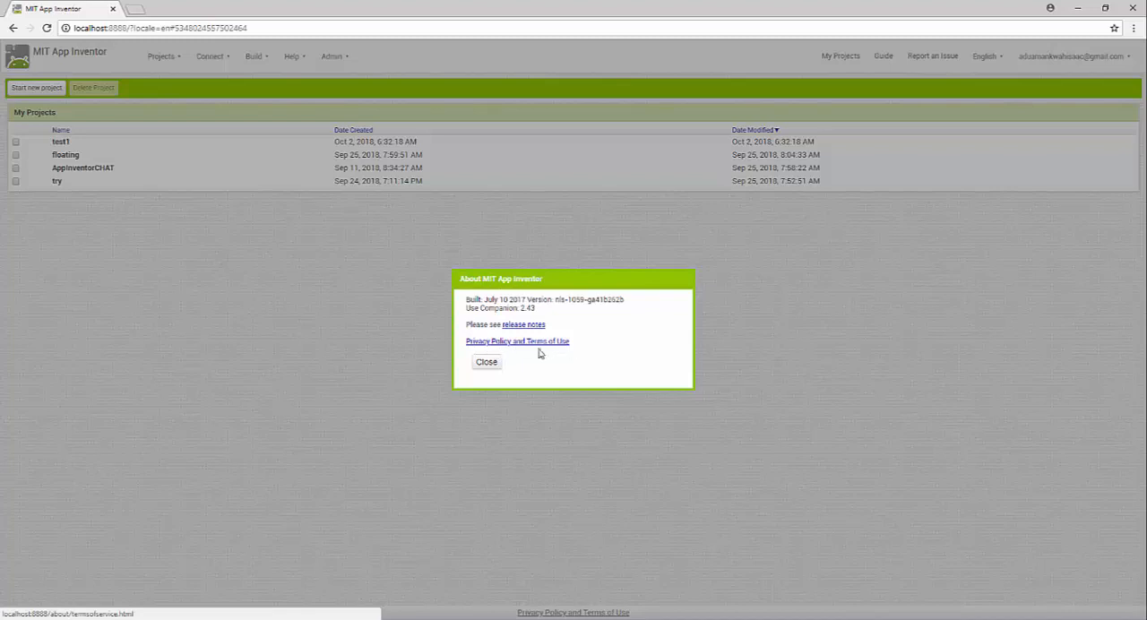
{"action": "left_click", "coordinate": [493, 368]}
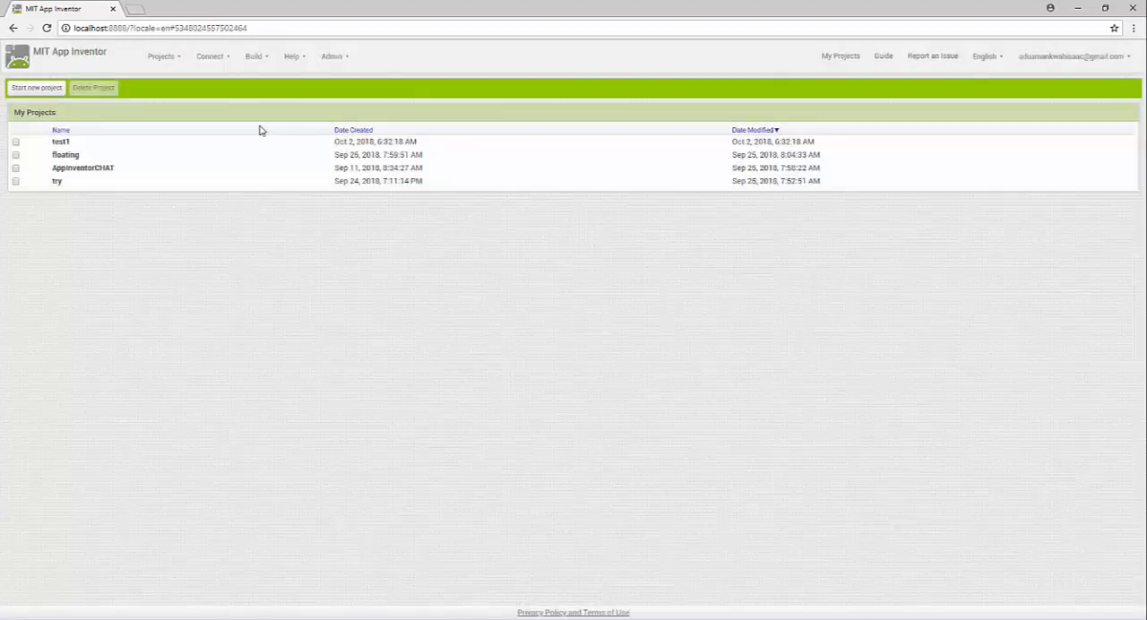
Open the App Inventor Extensions help page
{"action": "left_click", "coordinate": [305, 68]}
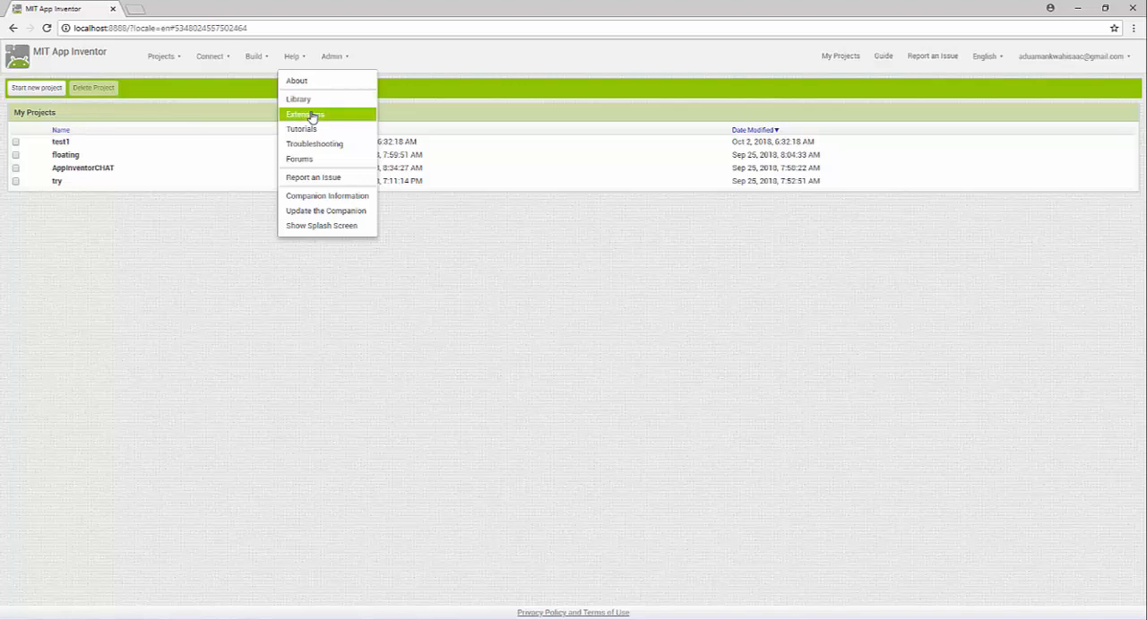
{"action": "left_click", "coordinate": [312, 116]}
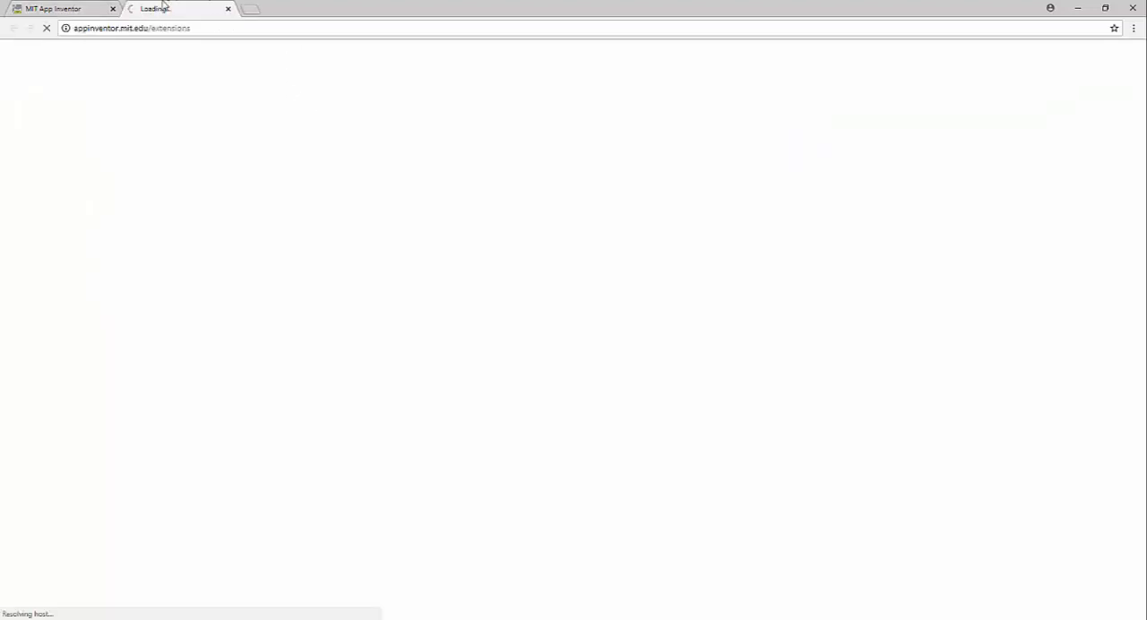
Highlight the Extensions page address, open the Tutorials help page from App Inventor and return to the project list
{"action": "left_click_drag", "start_coordinate": [206, 26], "coordinate": [71, 30]}
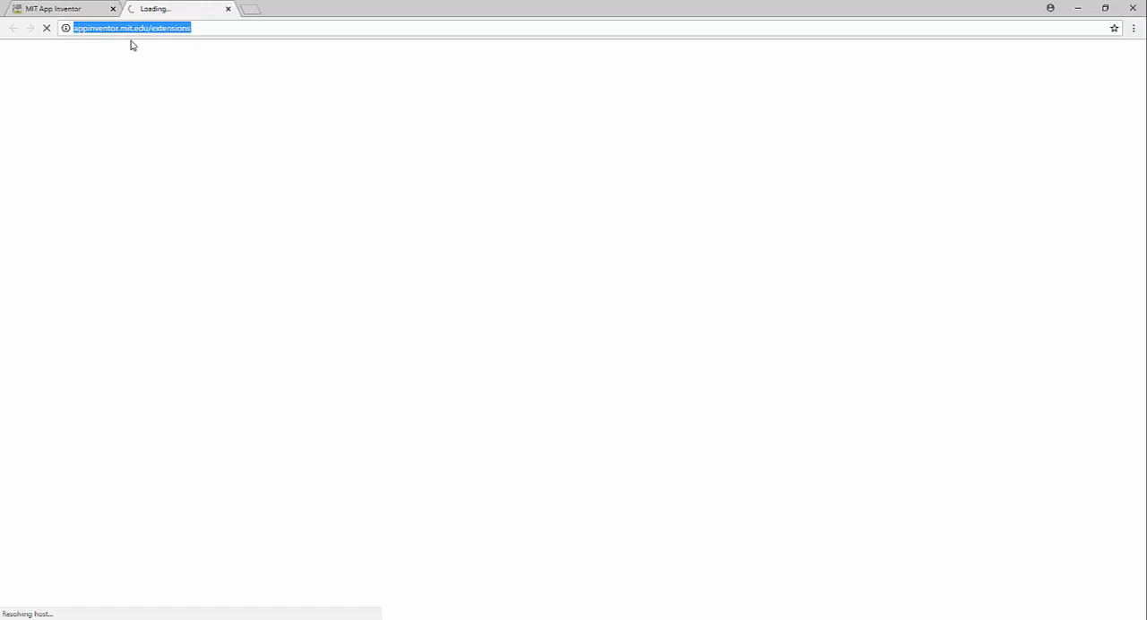
{"action": "left_click", "coordinate": [63, 8]}
{"action": "left_click", "coordinate": [292, 57]}
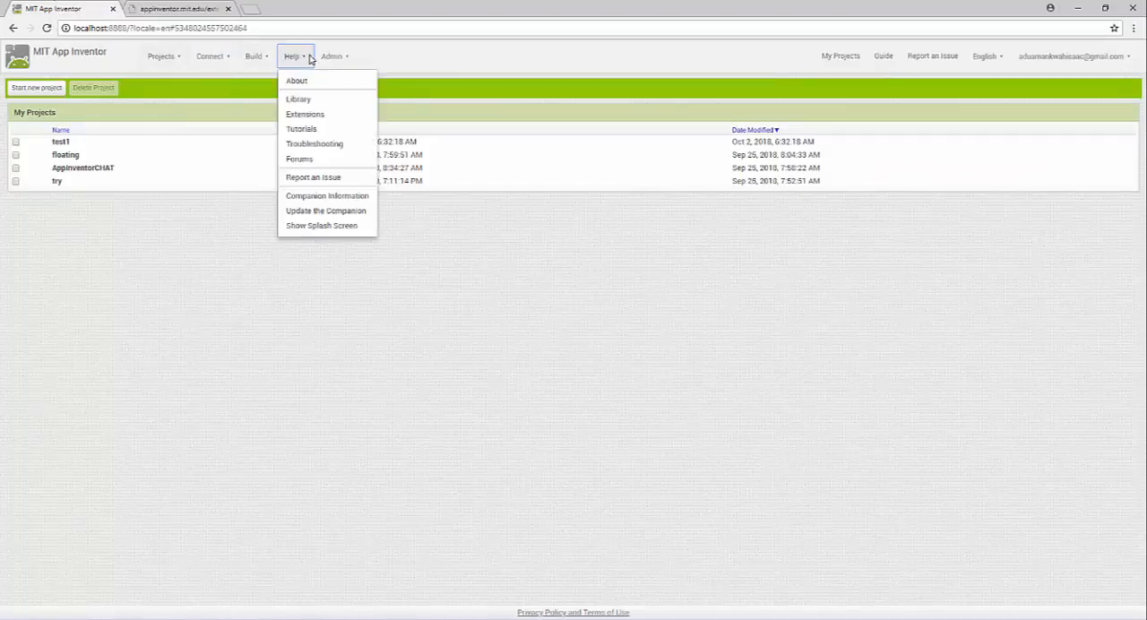
{"action": "left_click", "coordinate": [305, 131]}
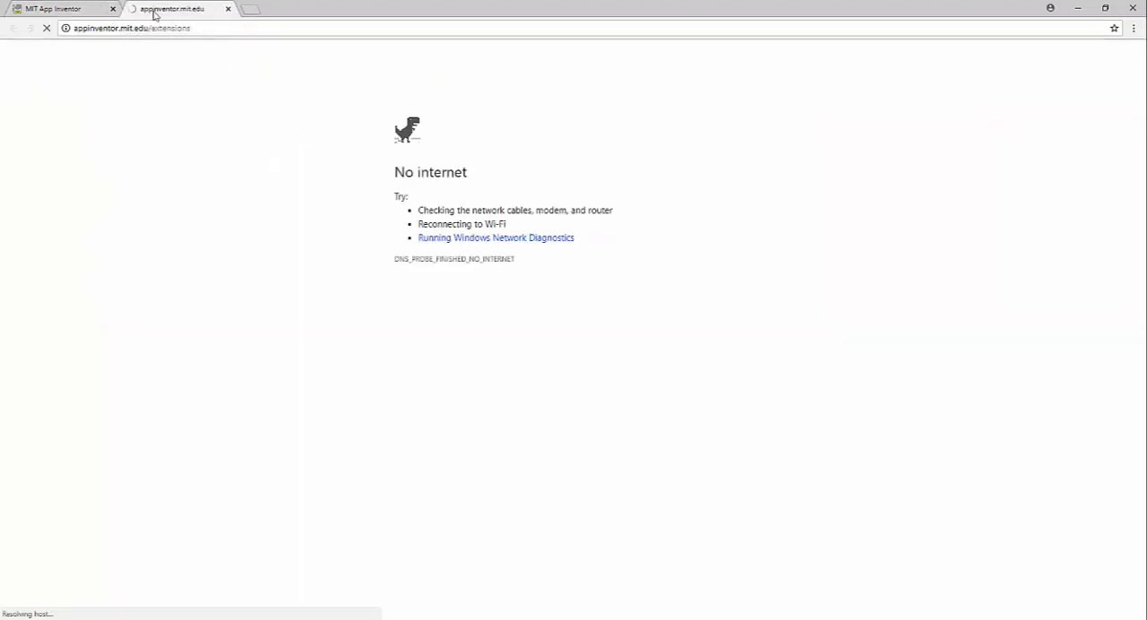
{"action": "left_click", "coordinate": [84, 9]}
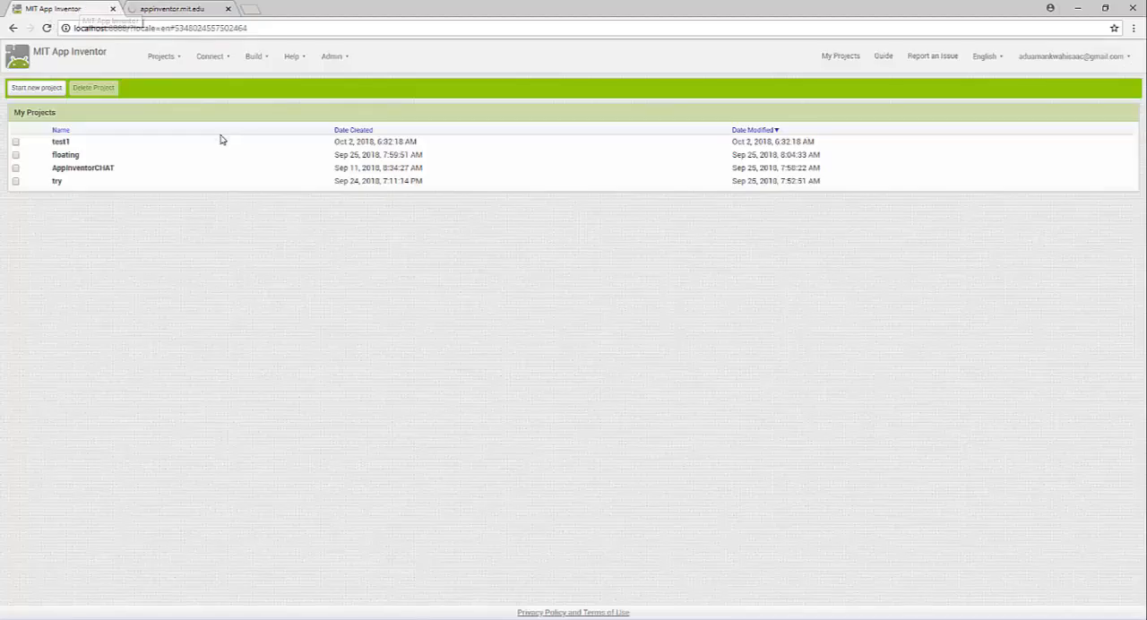
Show the App Inventor welcome splash screen and dismiss it
{"action": "left_click", "coordinate": [297, 56]}
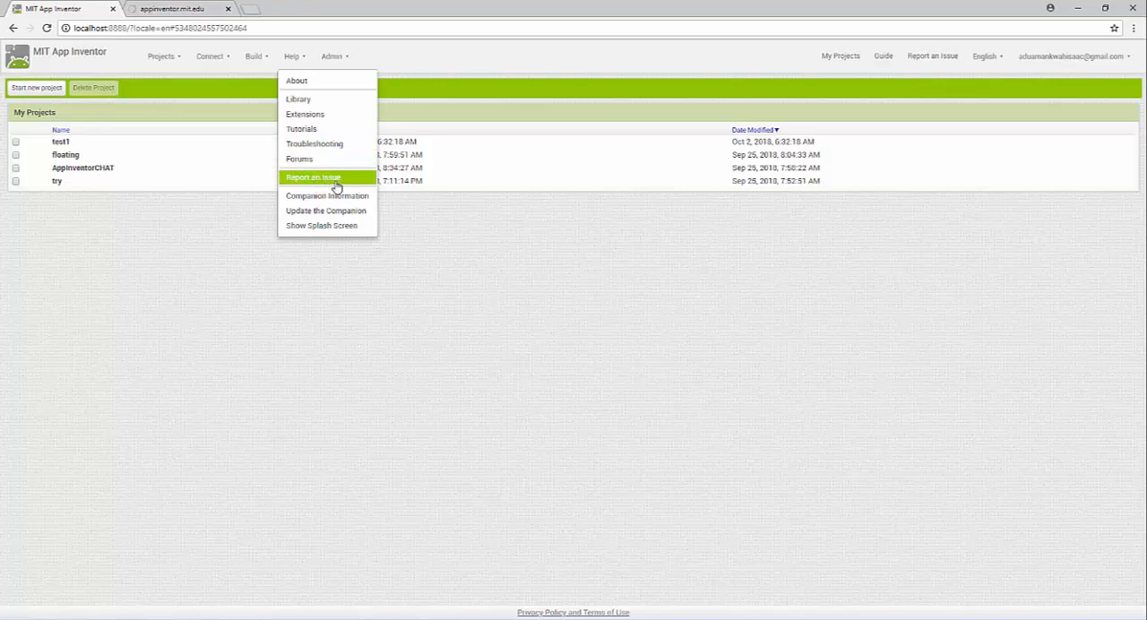
{"action": "left_click", "coordinate": [306, 230]}
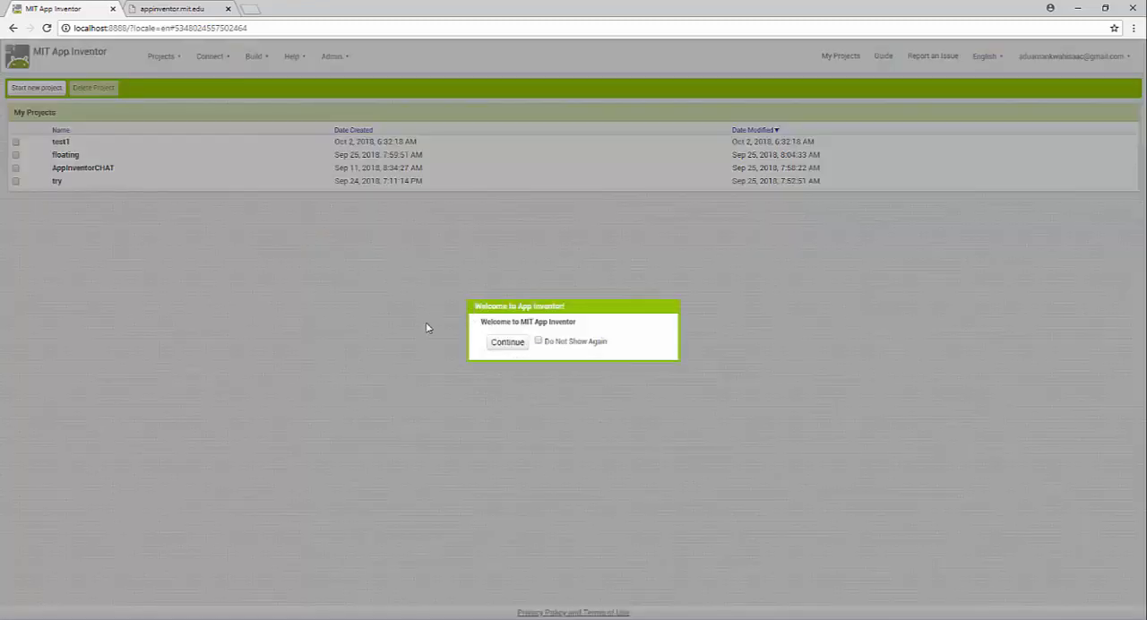
{"action": "left_click", "coordinate": [508, 341]}
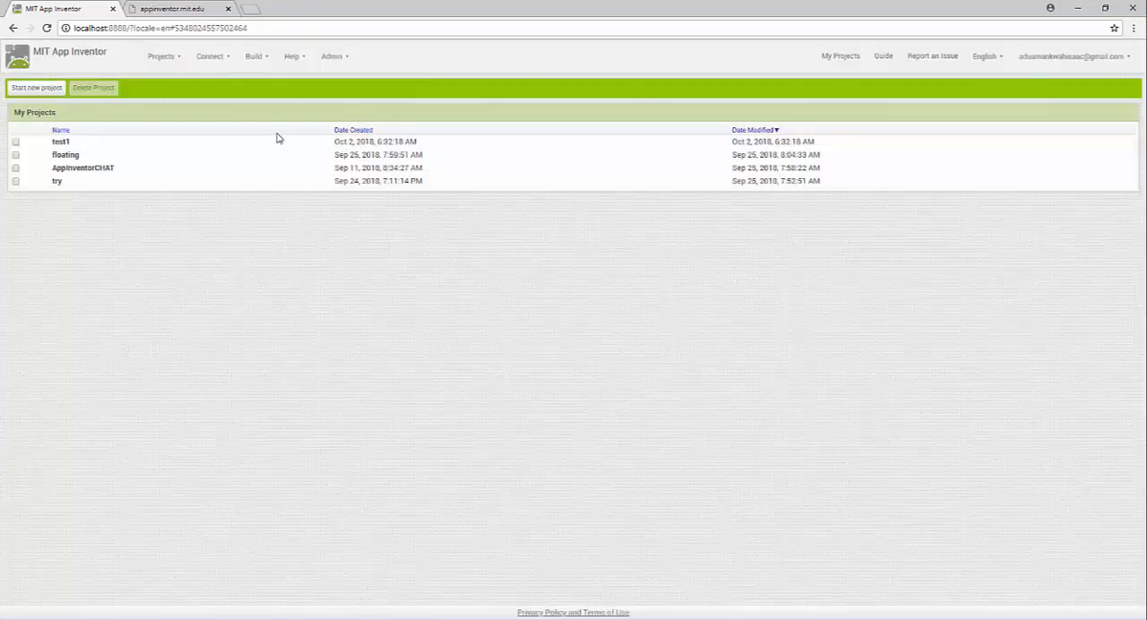
Review the admin options, the available interface languages and the account's sign-out option
{"action": "left_click", "coordinate": [332, 56]}
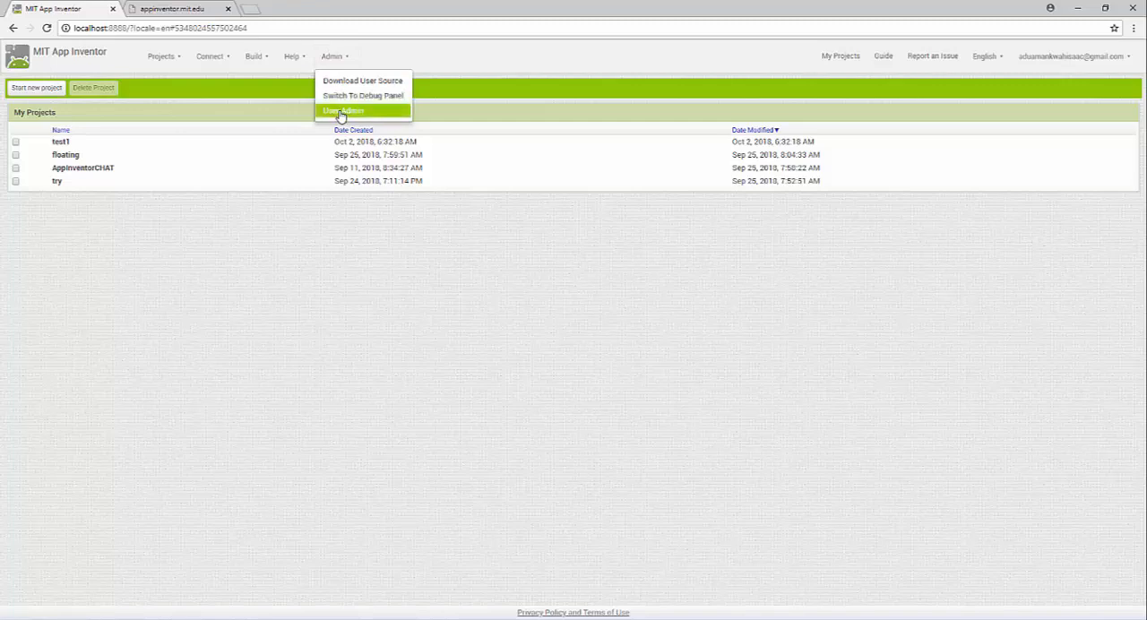
{"action": "left_click", "coordinate": [347, 53]}
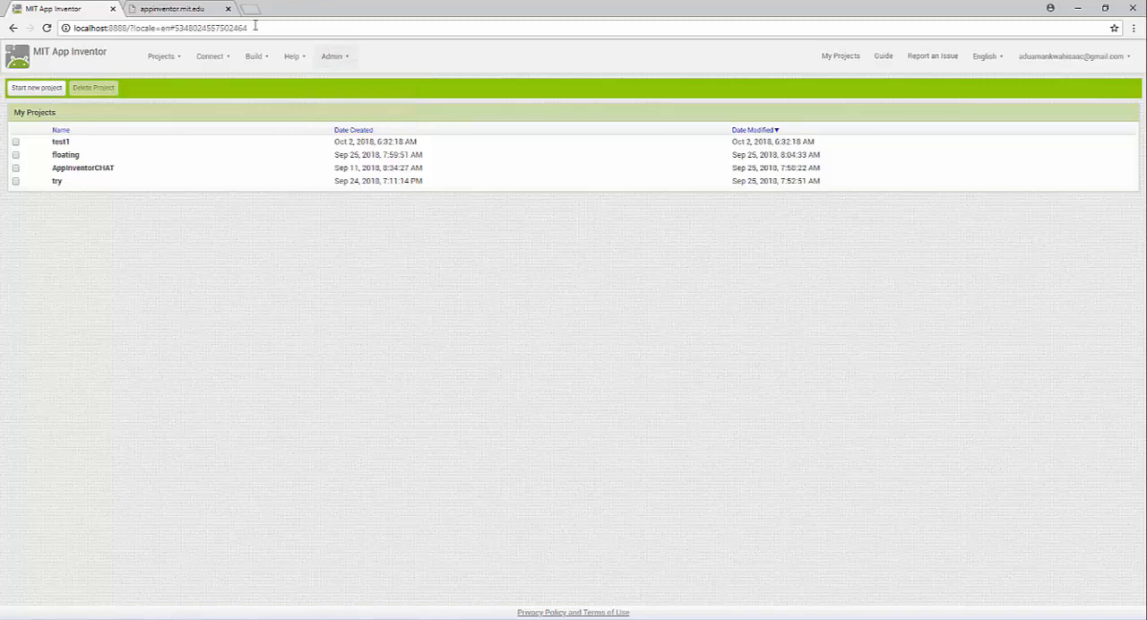
{"action": "left_click", "coordinate": [841, 57]}
{"action": "left_click", "coordinate": [1003, 60]}
{"action": "left_click", "coordinate": [994, 61]}
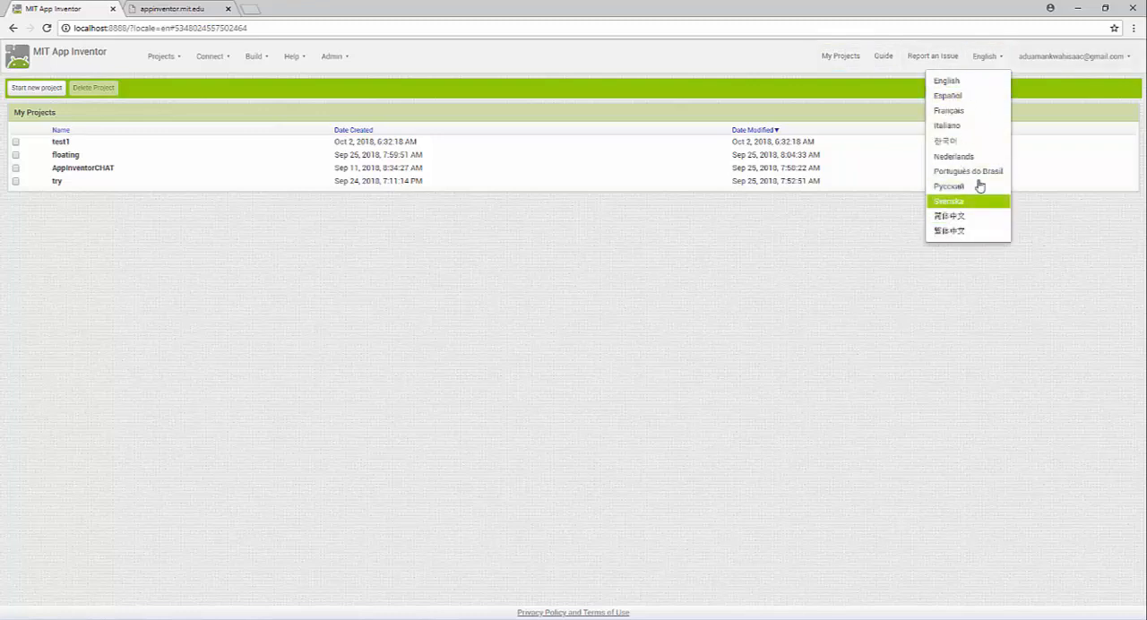
{"action": "left_click", "coordinate": [1052, 74]}
{"action": "left_click", "coordinate": [1108, 58]}
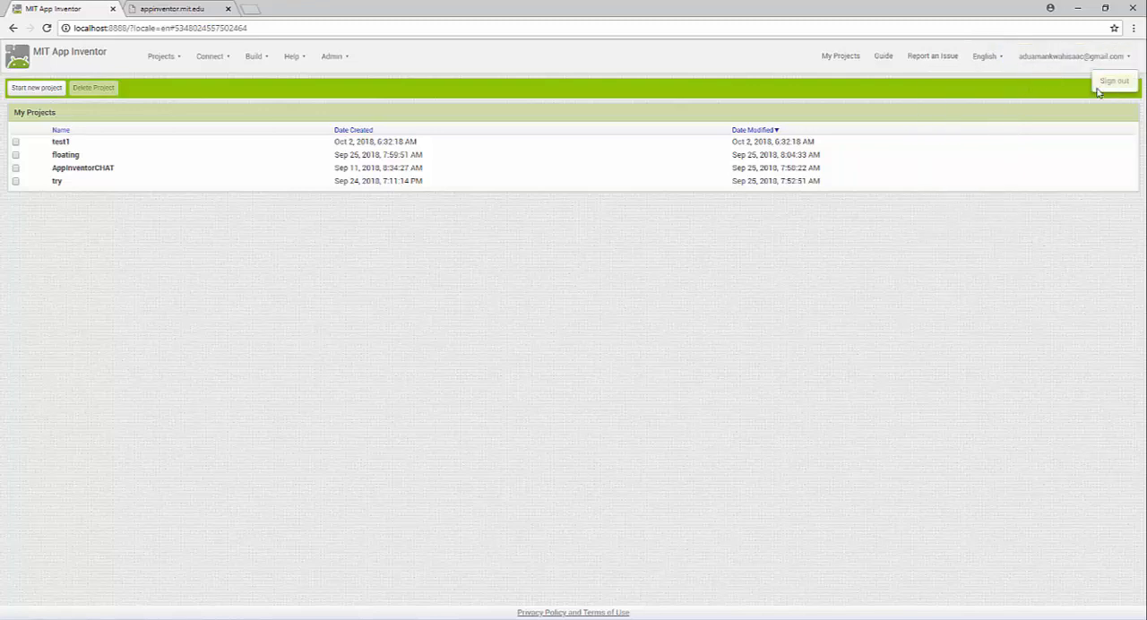
{"action": "left_click", "coordinate": [436, 240]}
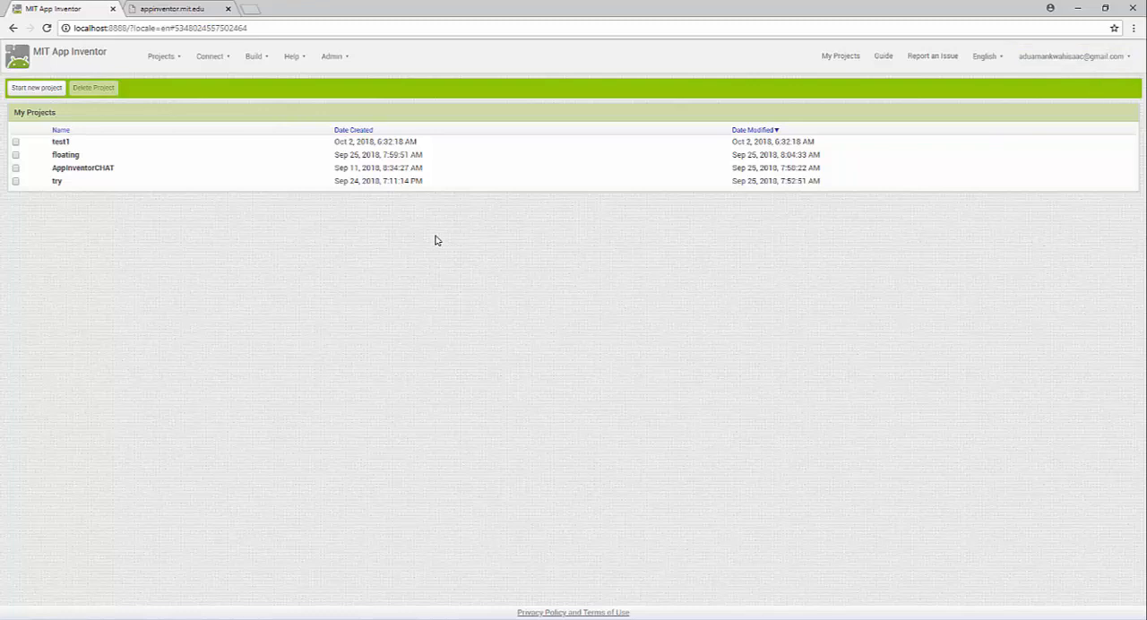
Create a new project named myLesson
{"action": "left_click", "coordinate": [40, 89]}
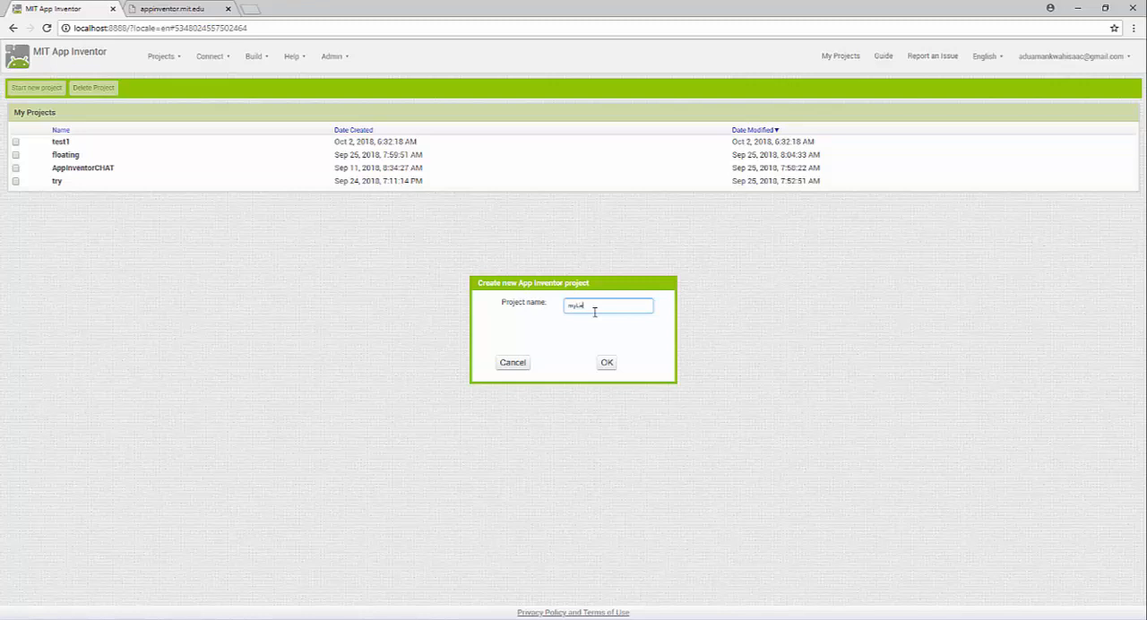
{"action": "left_click", "coordinate": [608, 366]}
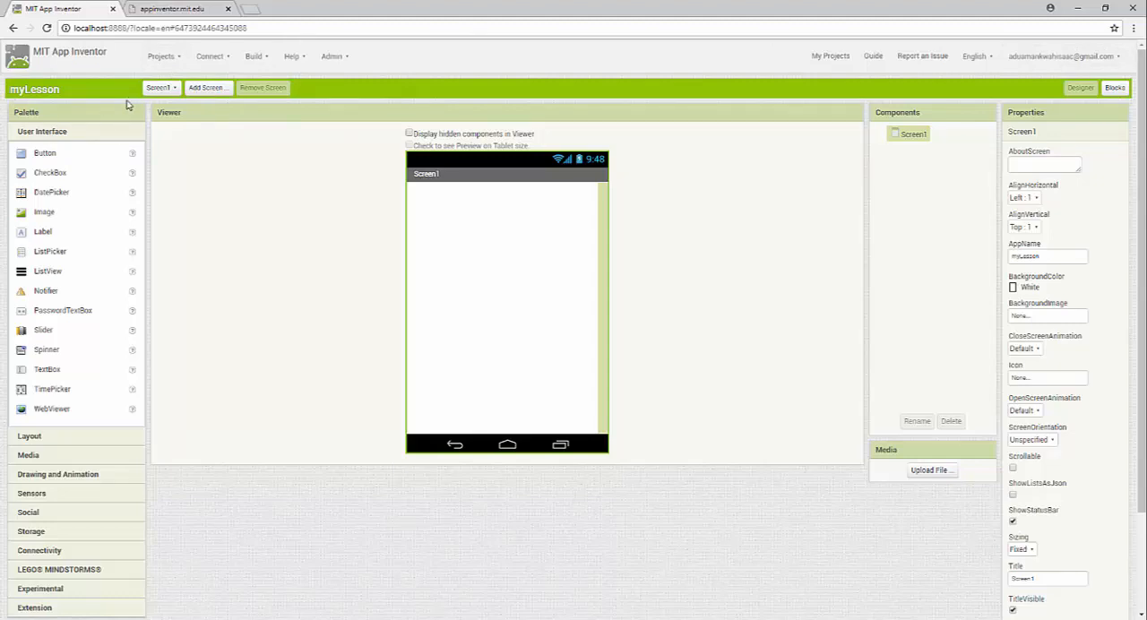
Check the project's screen list and add a screen named Screen2
{"action": "left_click", "coordinate": [172, 92]}
{"action": "left_click", "coordinate": [173, 91]}
{"action": "left_click", "coordinate": [174, 90]}
{"action": "left_click", "coordinate": [254, 146]}
{"action": "left_click", "coordinate": [207, 89]}
{"action": "double_click", "coordinate": [574, 324]}
{"action": "left_click", "coordinate": [601, 348]}
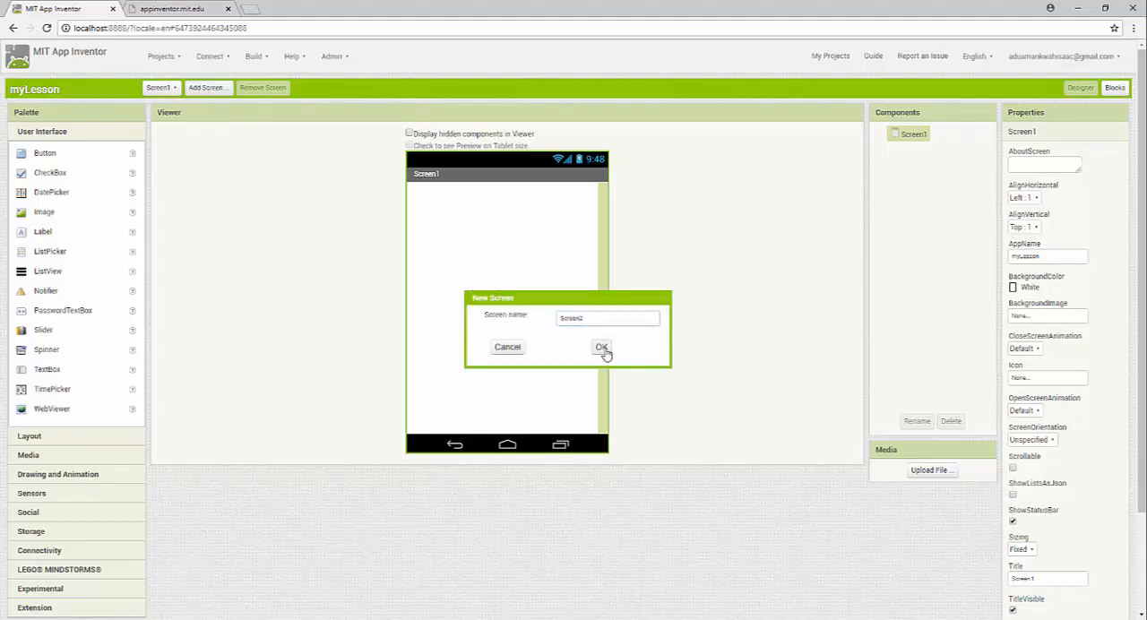
Add another screen named Screen3 to the myLesson project
{"action": "left_click", "coordinate": [175, 89]}
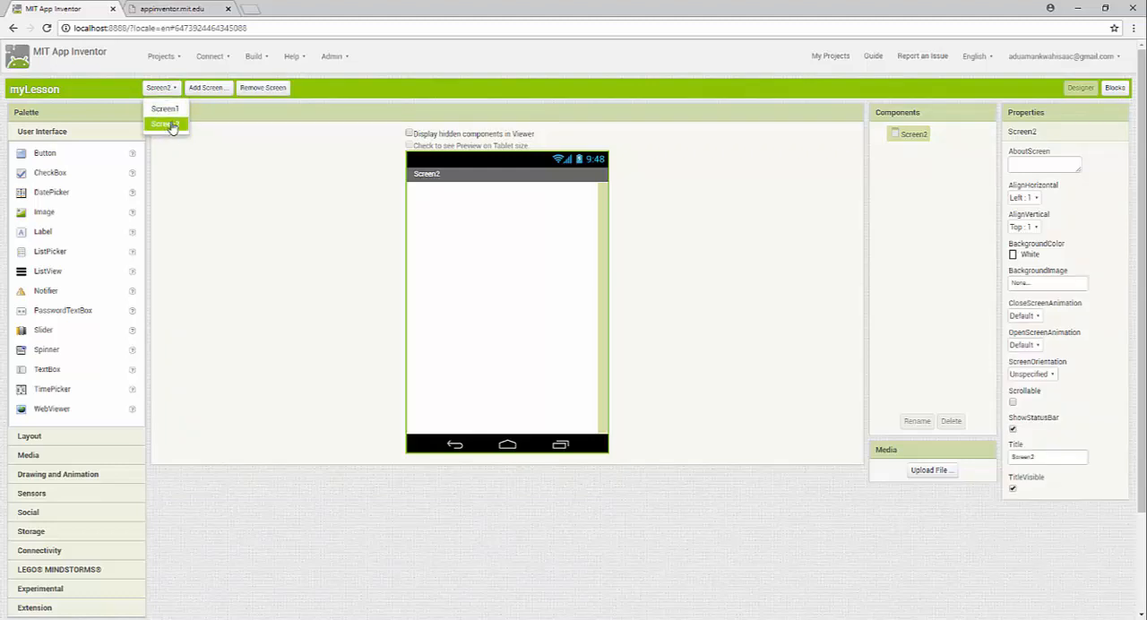
{"action": "left_click", "coordinate": [206, 96]}
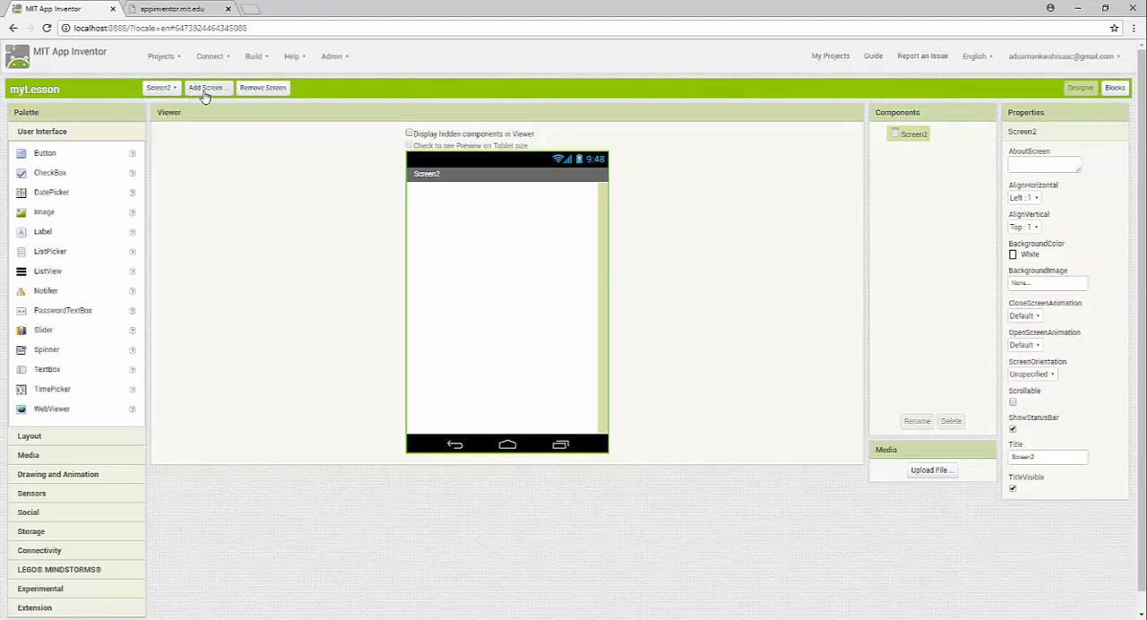
{"action": "left_click", "coordinate": [208, 87]}
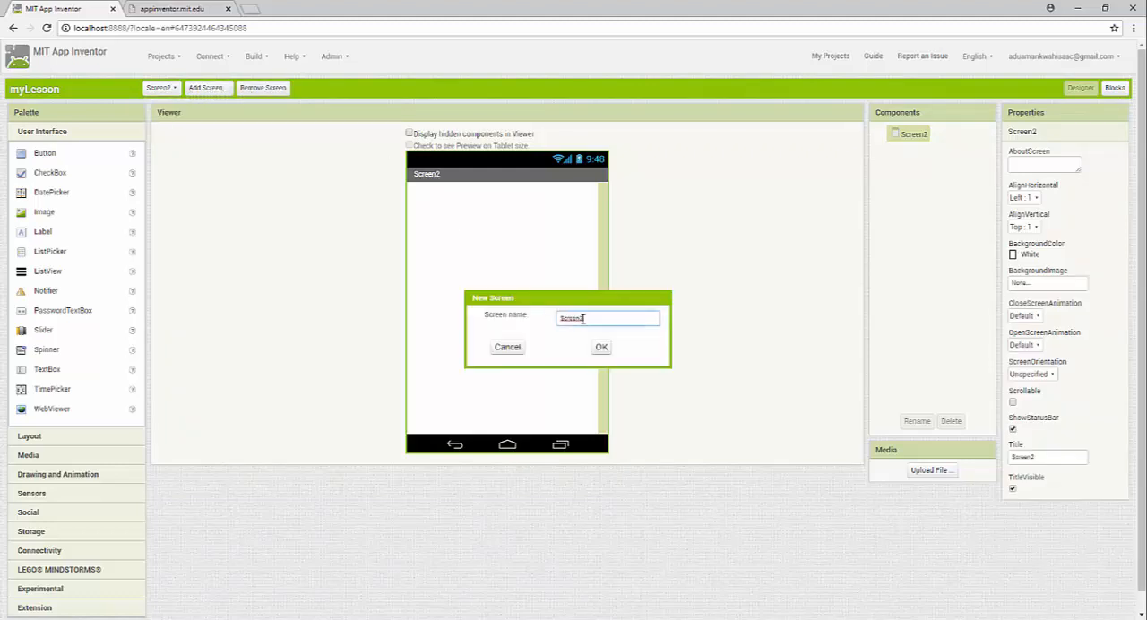
{"action": "left_click_drag", "start_coordinate": [609, 322], "coordinate": [507, 317]}
{"action": "left_click", "coordinate": [601, 349]}
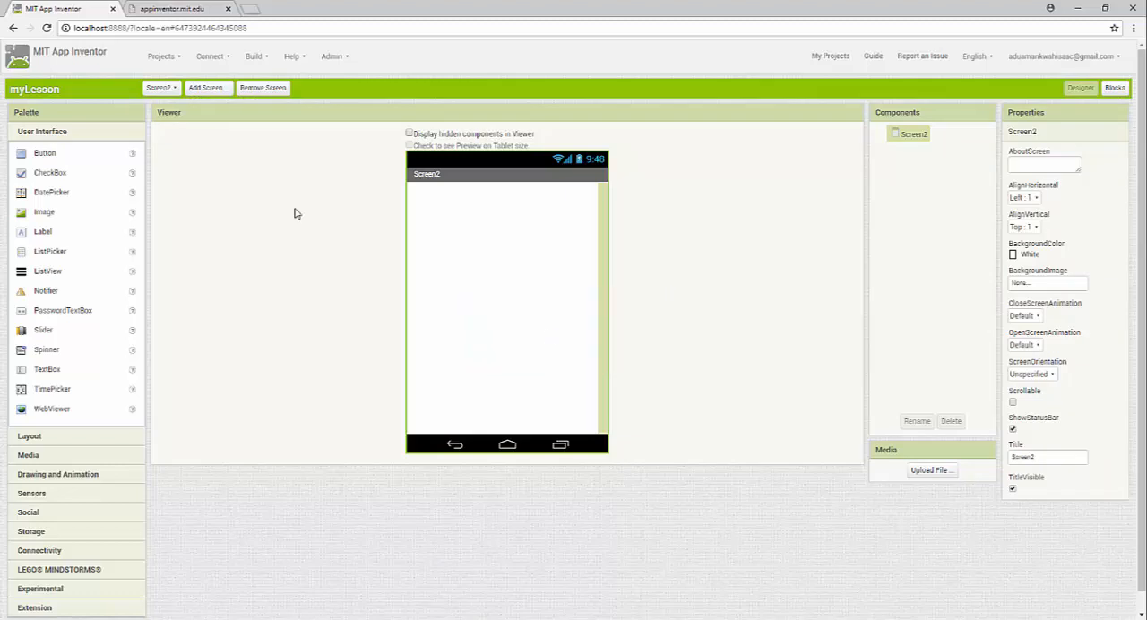
Switch between Screen2 and Screen3, ending on Screen1
{"action": "left_click", "coordinate": [167, 88]}
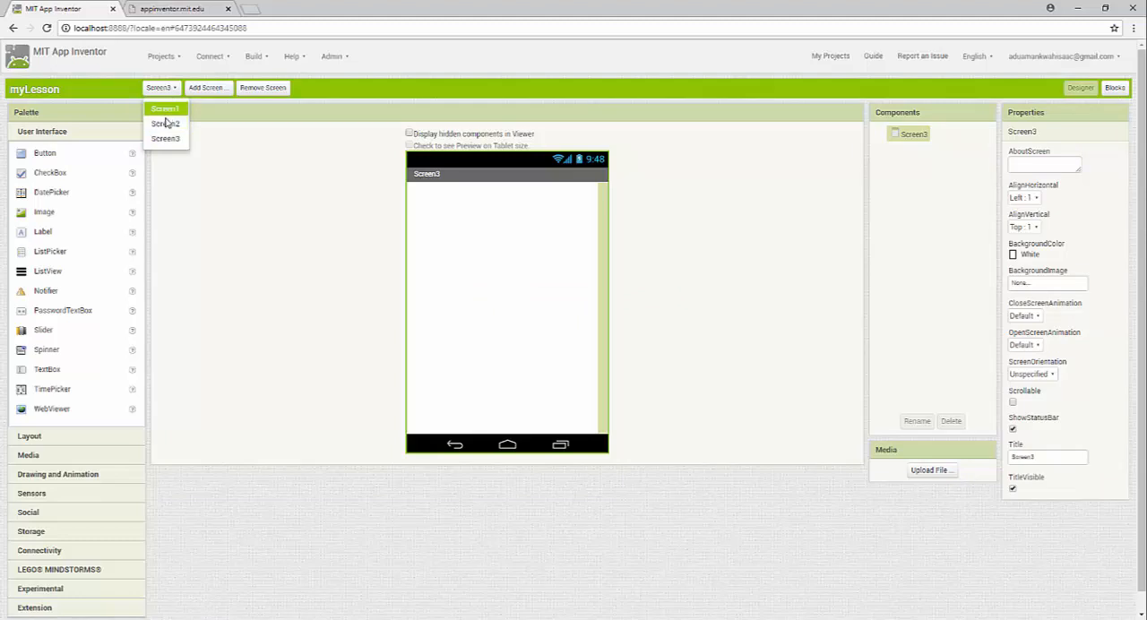
{"action": "left_click", "coordinate": [156, 137]}
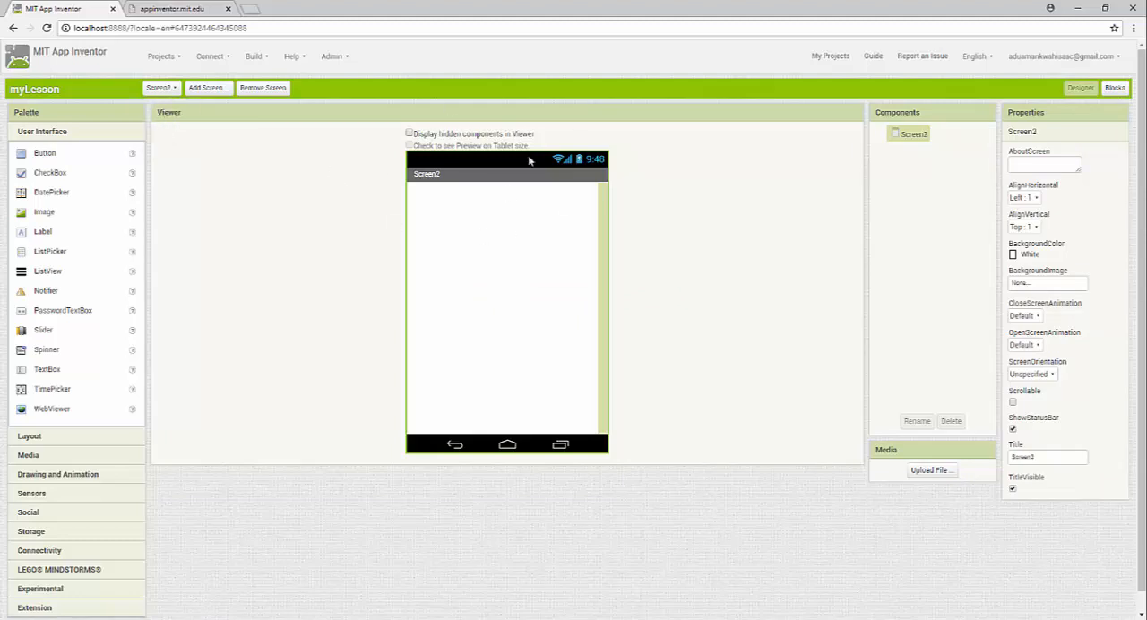
{"action": "left_click", "coordinate": [158, 87]}
{"action": "left_click", "coordinate": [167, 136]}
{"action": "left_click", "coordinate": [163, 89]}
{"action": "left_click", "coordinate": [169, 106]}
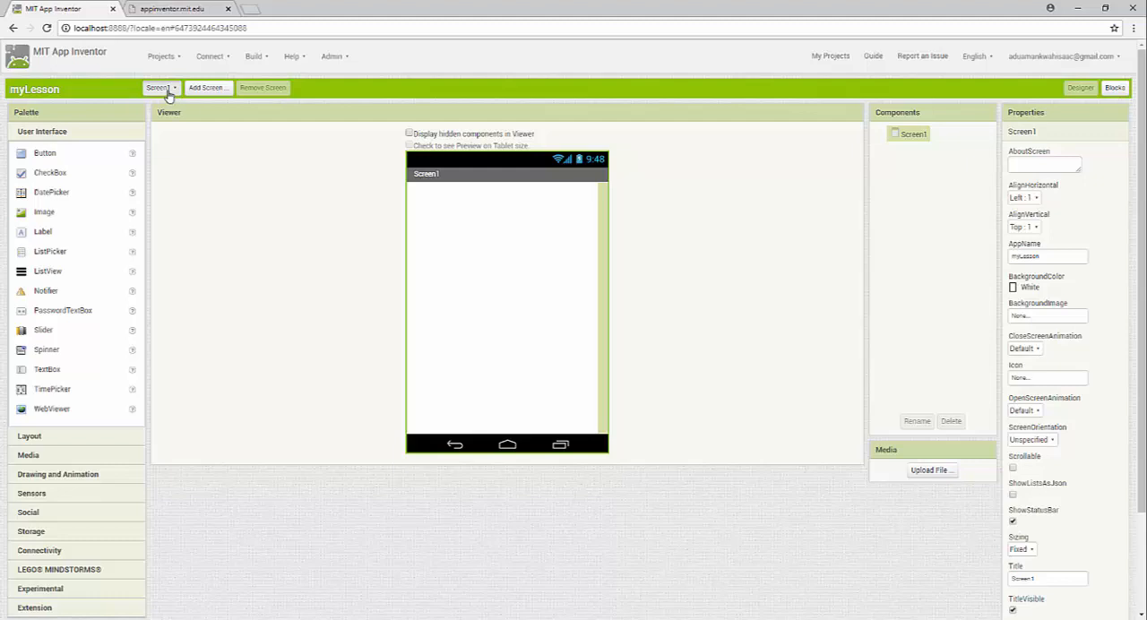
Switch to Screen2 and remove it from the project
{"action": "left_click", "coordinate": [166, 89]}
{"action": "left_click", "coordinate": [223, 86]}
{"action": "left_click", "coordinate": [164, 90]}
{"action": "left_click_drag", "start_coordinate": [167, 112], "coordinate": [169, 122]}
{"action": "left_click", "coordinate": [169, 125]}
{"action": "left_click", "coordinate": [269, 88]}
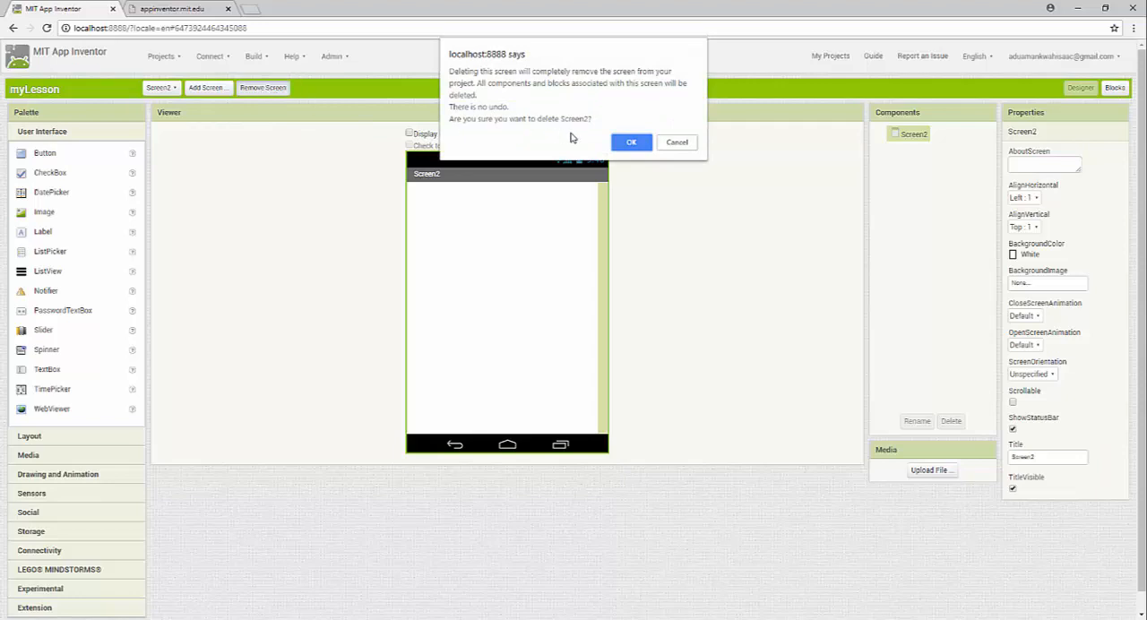
{"action": "left_click", "coordinate": [631, 142]}
Switch to Screen3 and remove it from the project
{"action": "left_click", "coordinate": [161, 88]}
{"action": "left_click", "coordinate": [161, 123]}
{"action": "left_click", "coordinate": [256, 89]}
{"action": "left_click", "coordinate": [630, 143]}
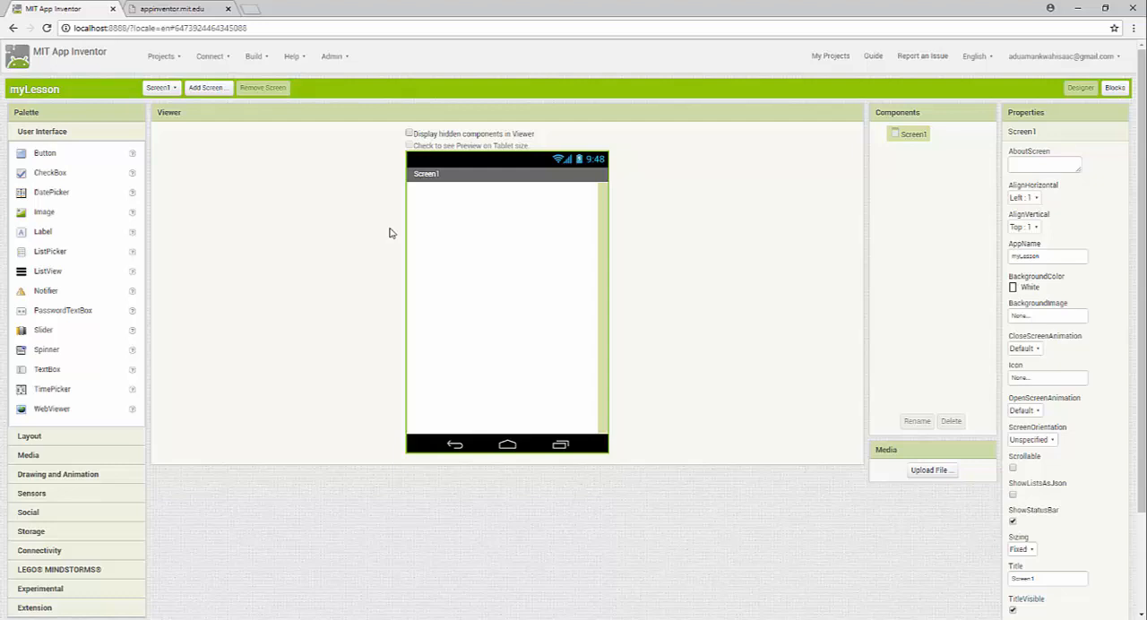
Add a Button component to Screen1 and compare the screen's properties with the button's
{"action": "mouse_move", "coordinate": [45, 153]}
{"action": "left_mouse_down"}
{"action": "mouse_move", "coordinate": [492, 238]}
{"action": "mouse_move", "coordinate": [504, 229]}
{"action": "left_mouse_up"}
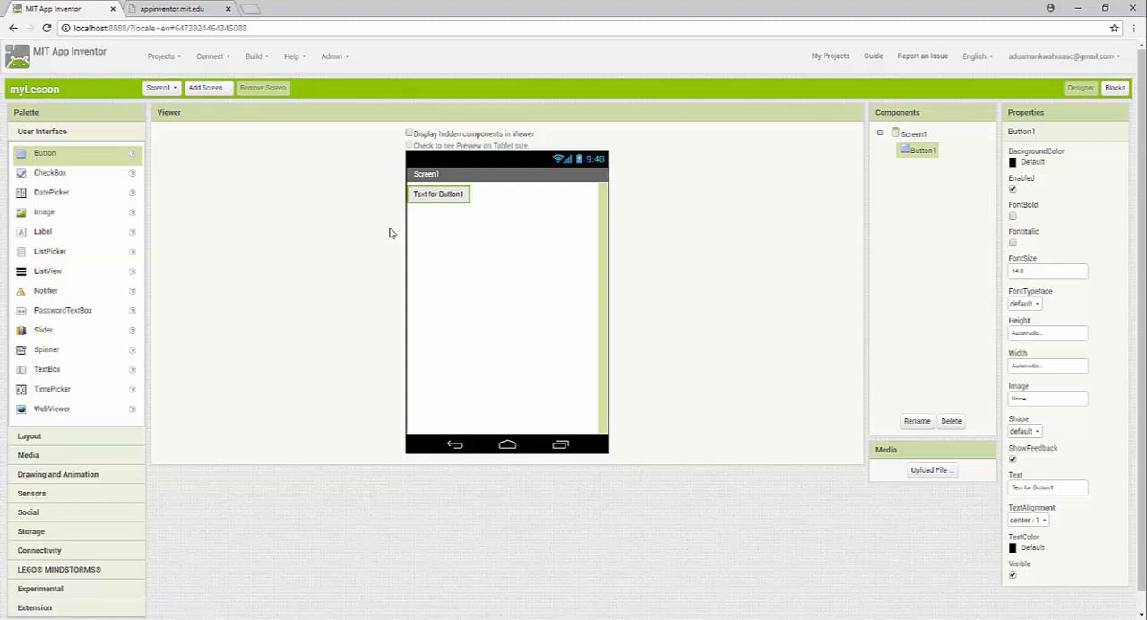
{"action": "left_click", "coordinate": [392, 233]}
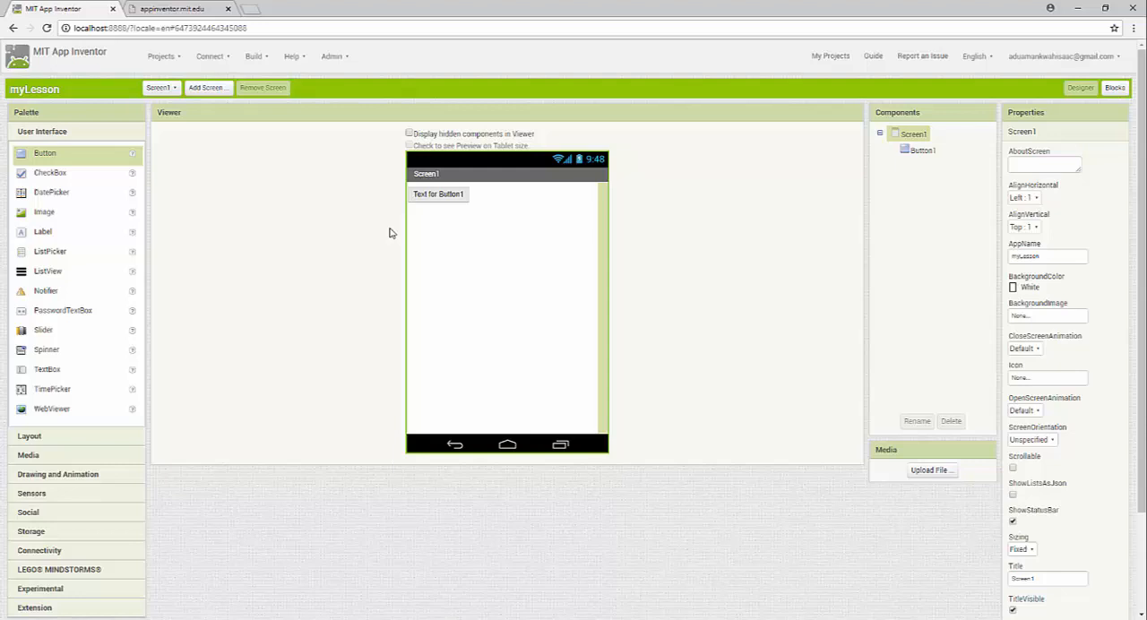
{"action": "key", "text": "Down"}
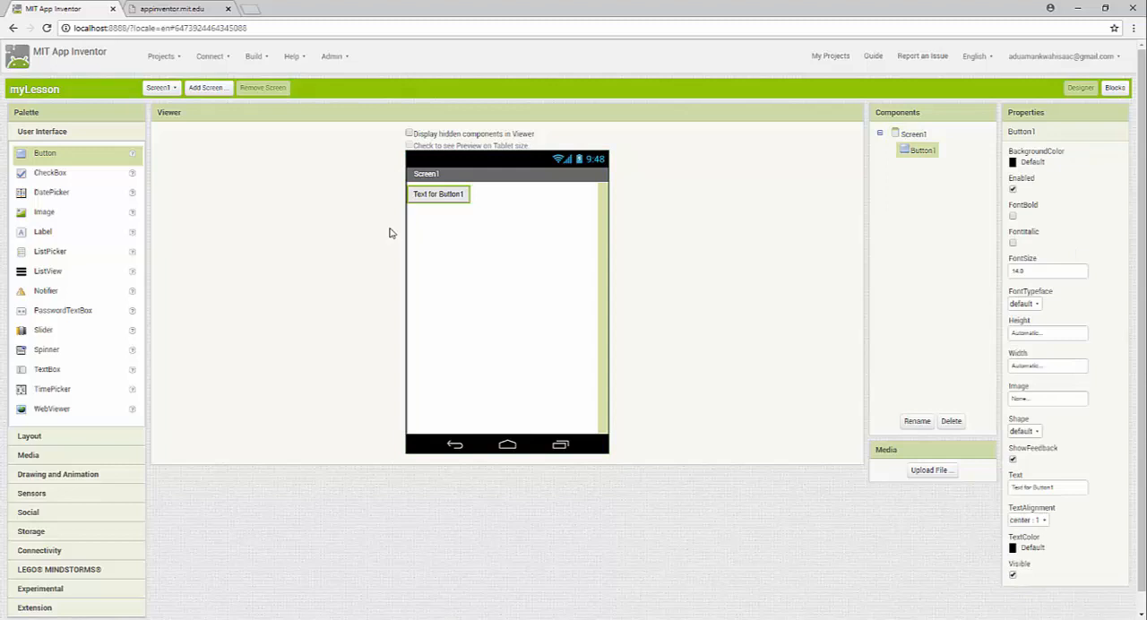
Try None and Cyan as the button's background color and settle on Orange
{"action": "left_click", "coordinate": [1032, 162]}
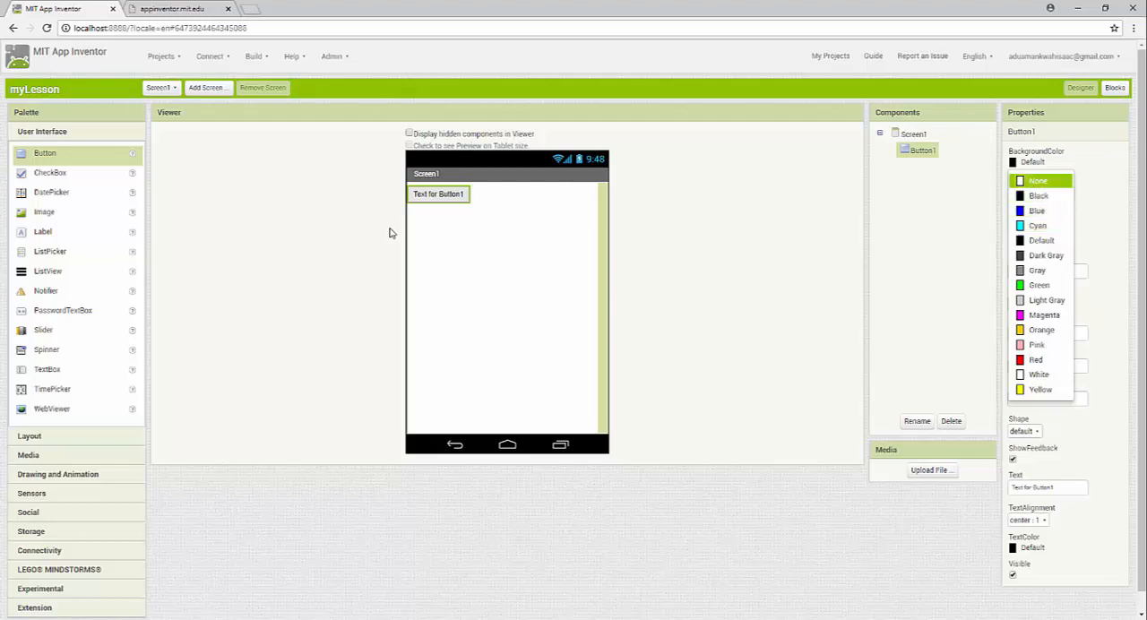
{"action": "left_click", "coordinate": [1037, 181]}
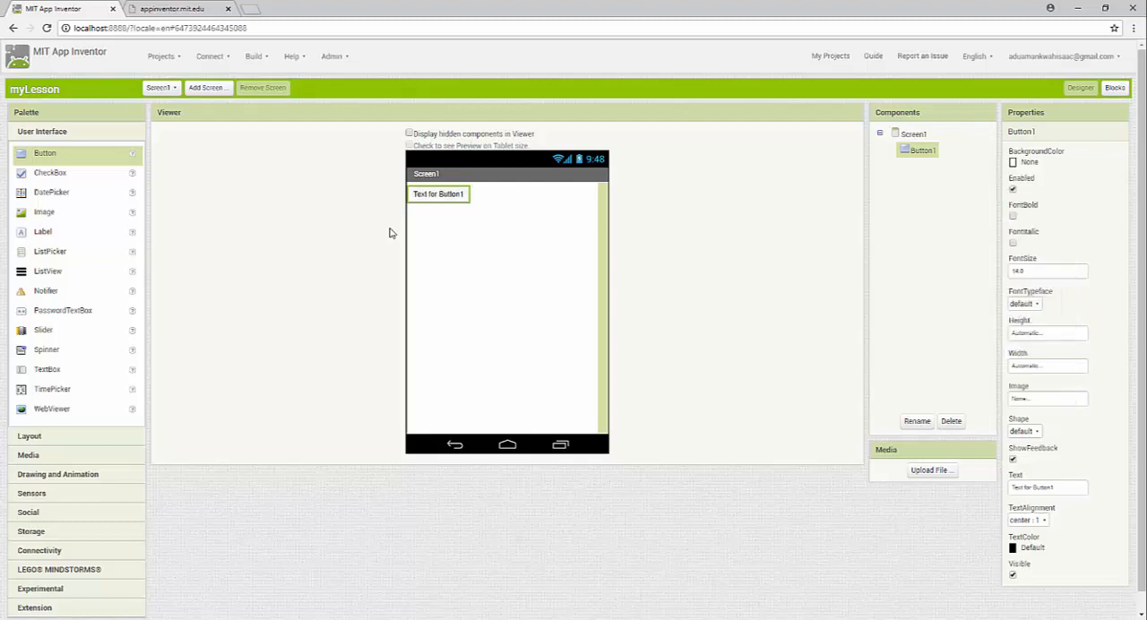
{"action": "left_click", "coordinate": [468, 235]}
{"action": "left_click", "coordinate": [449, 196]}
{"action": "left_click", "coordinate": [1027, 162]}
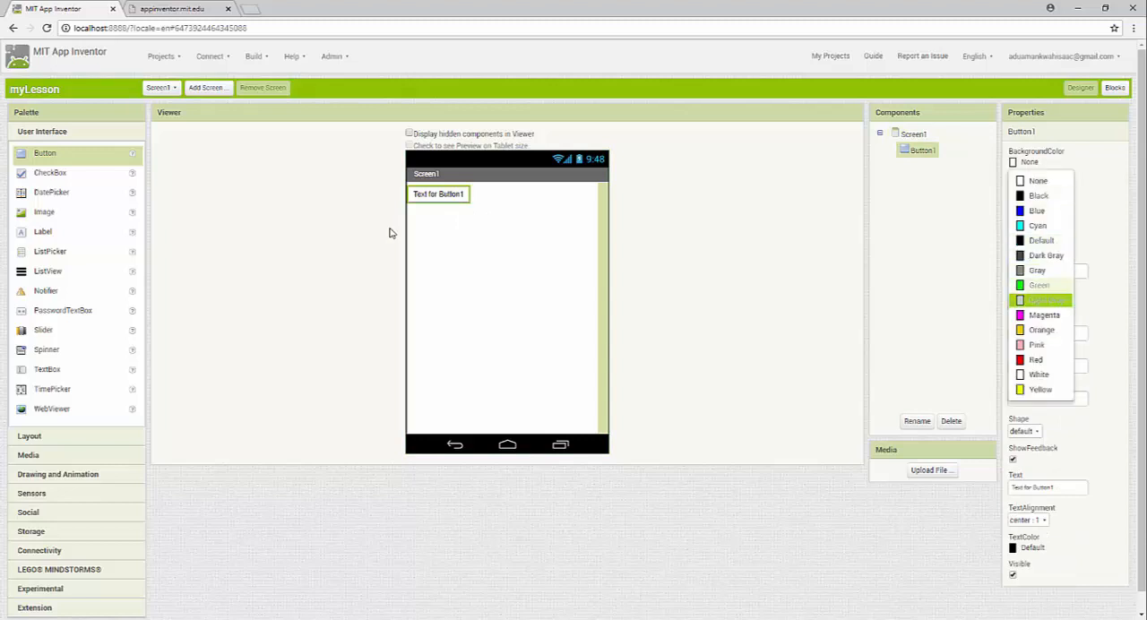
{"action": "left_click", "coordinate": [1040, 228]}
{"action": "left_click", "coordinate": [1027, 163]}
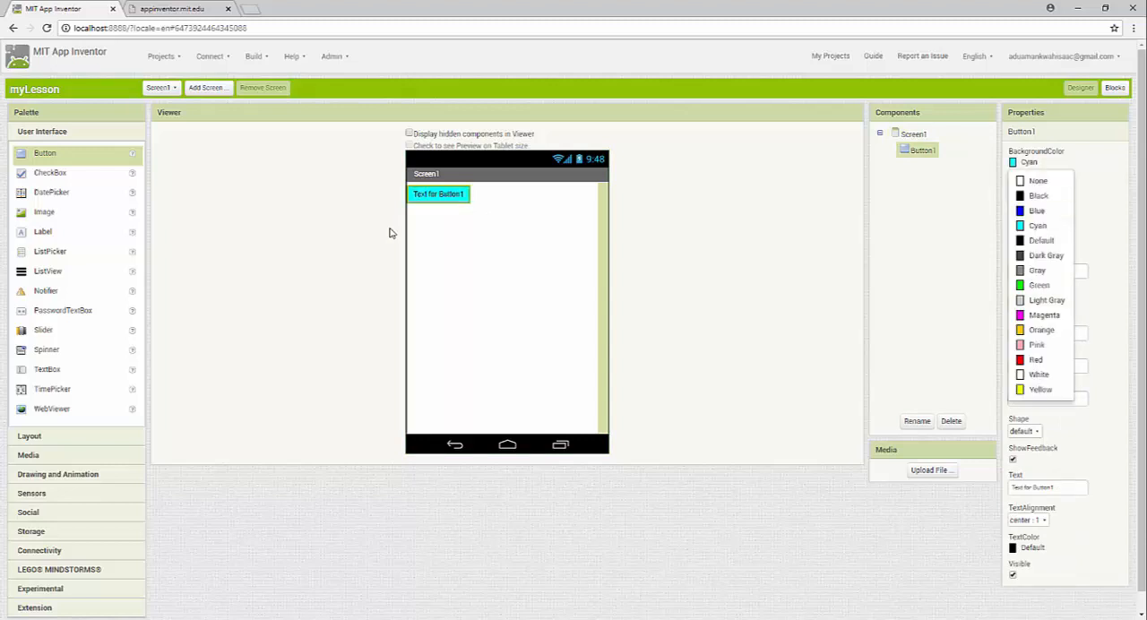
{"action": "left_click", "coordinate": [1039, 329]}
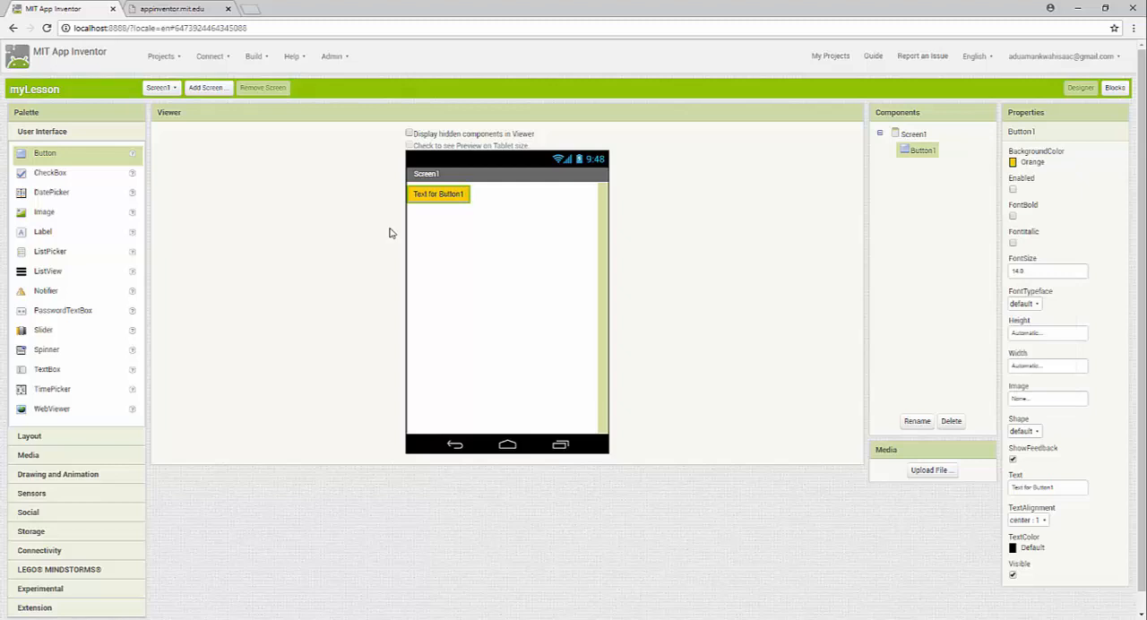
Make the button's text bold and italic, trying the serif typeface before setting it to monospace
{"action": "key", "text": "space"}
{"action": "key", "text": "space"}
{"action": "left_click", "coordinate": [1025, 304]}
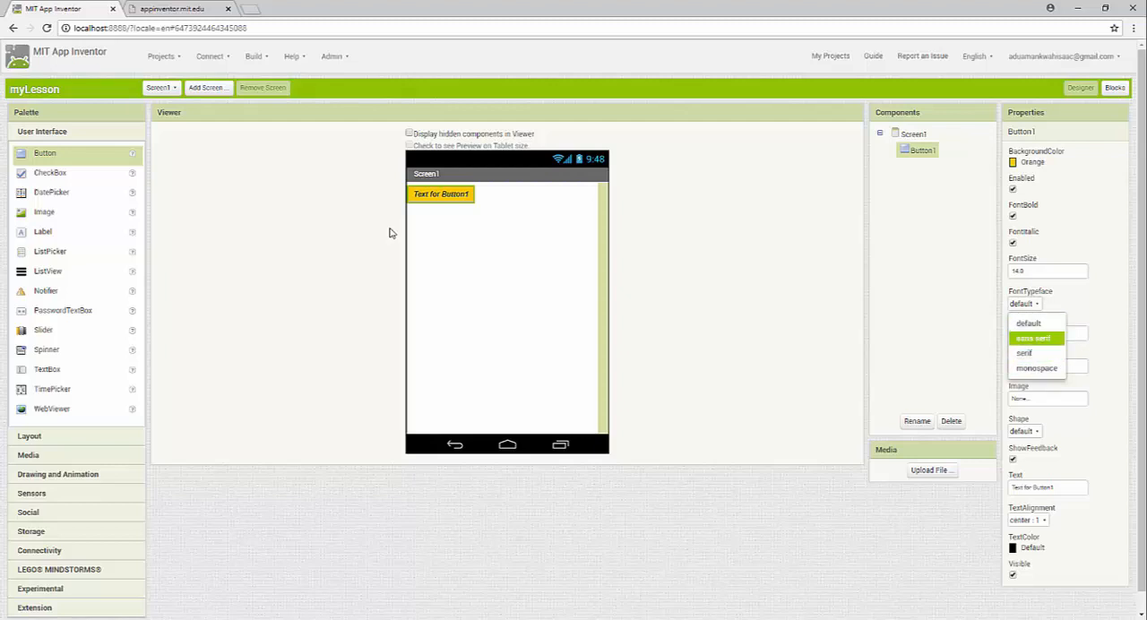
{"action": "left_click", "coordinate": [1025, 353]}
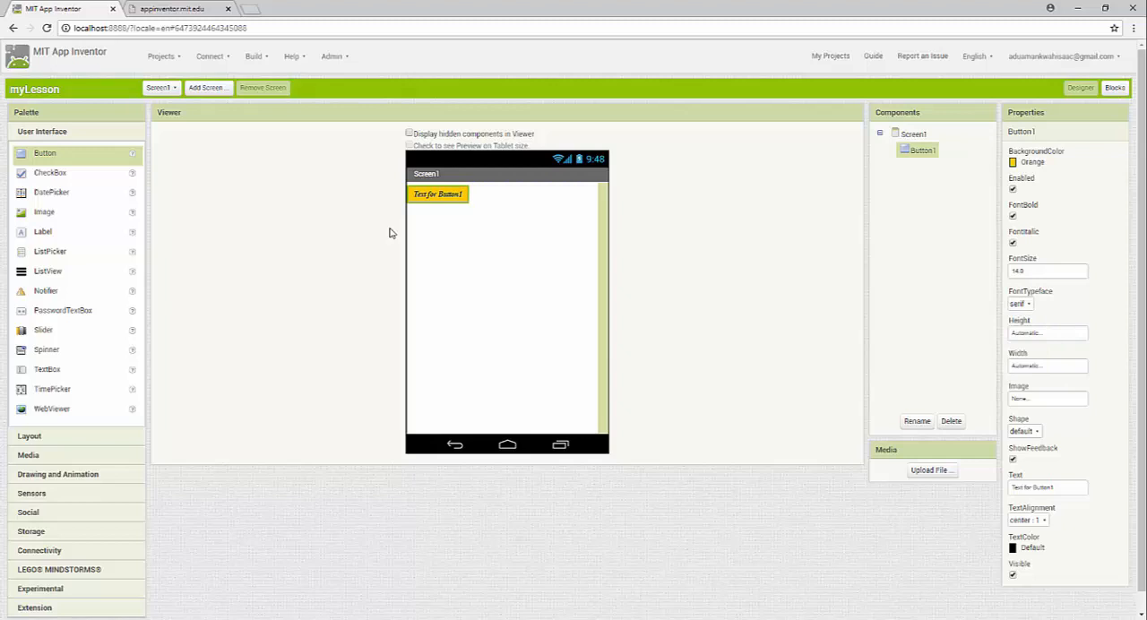
{"action": "left_click", "coordinate": [1020, 303]}
{"action": "left_click", "coordinate": [1036, 368]}
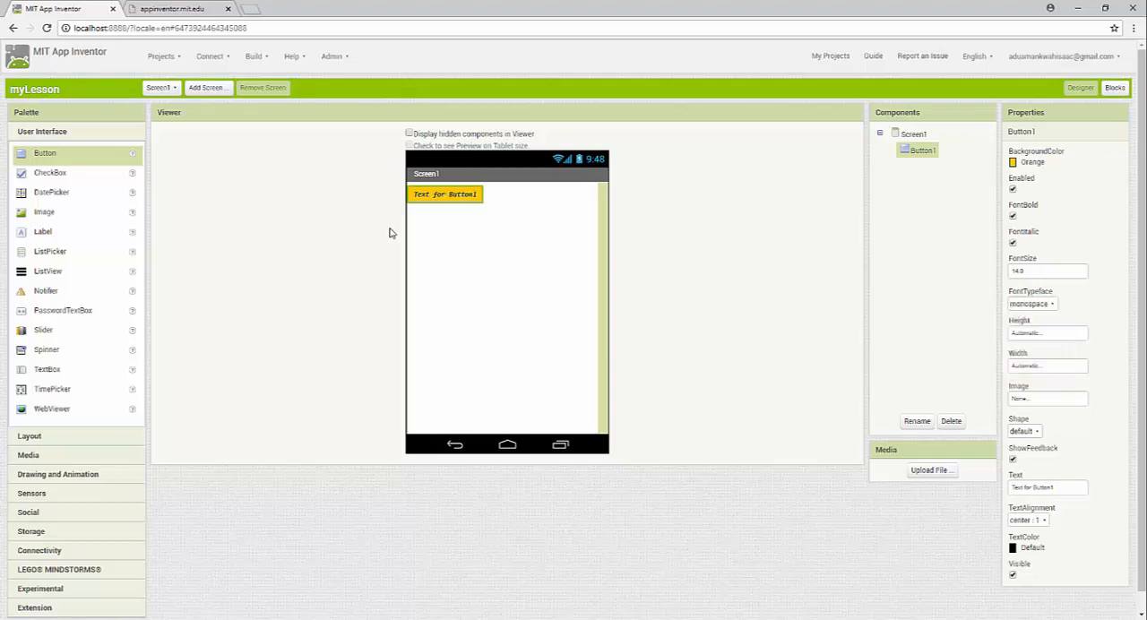
Set the button's width to Fill parent, leaving its height automatic
{"action": "left_click", "coordinate": [1047, 333]}
{"action": "left_click", "coordinate": [1027, 395]}
{"action": "left_click", "coordinate": [1048, 365]}
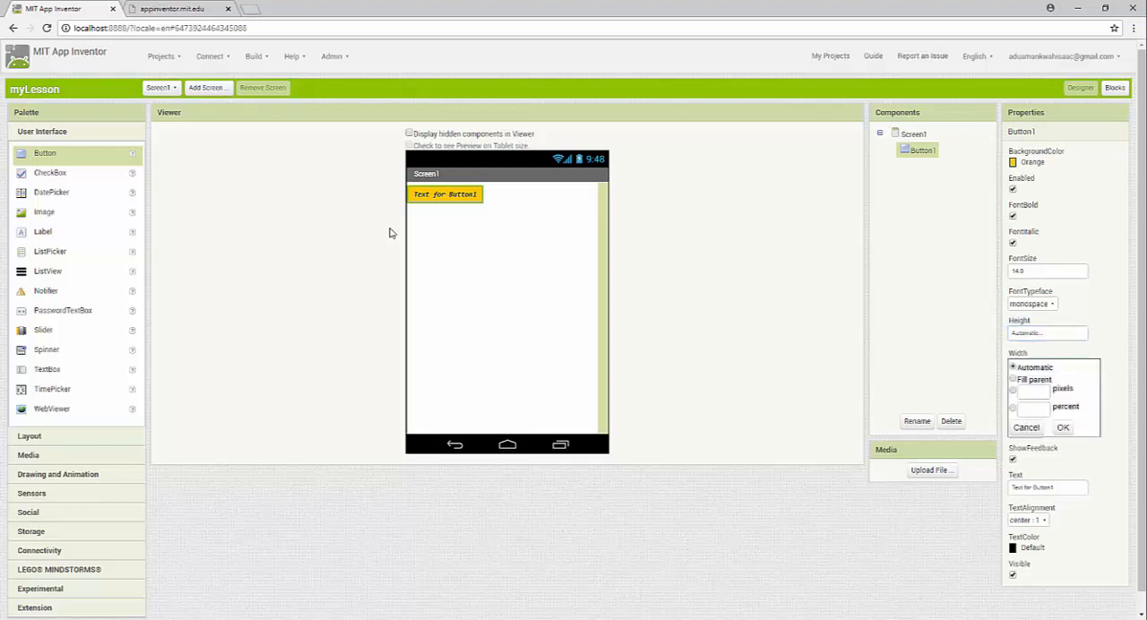
{"action": "left_click", "coordinate": [1013, 379]}
{"action": "left_click", "coordinate": [1063, 428]}
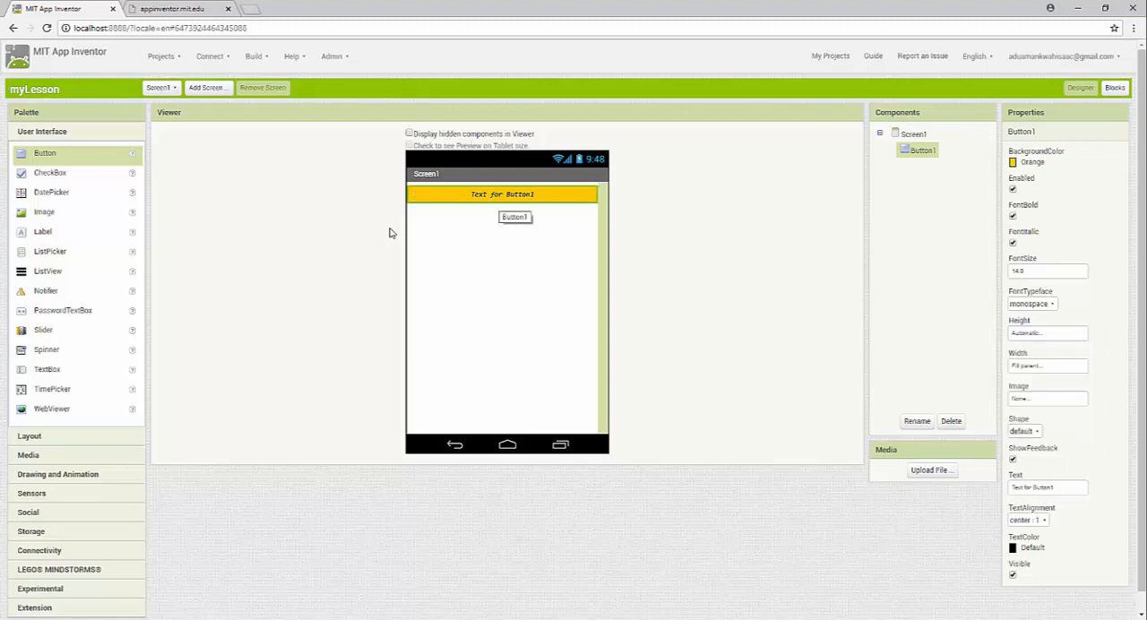
Browse the picture files for the button's Image property and cancel the upload
{"action": "scroll", "coordinate": [389, 233], "scroll_direction": "down", "scroll_amount": 1}
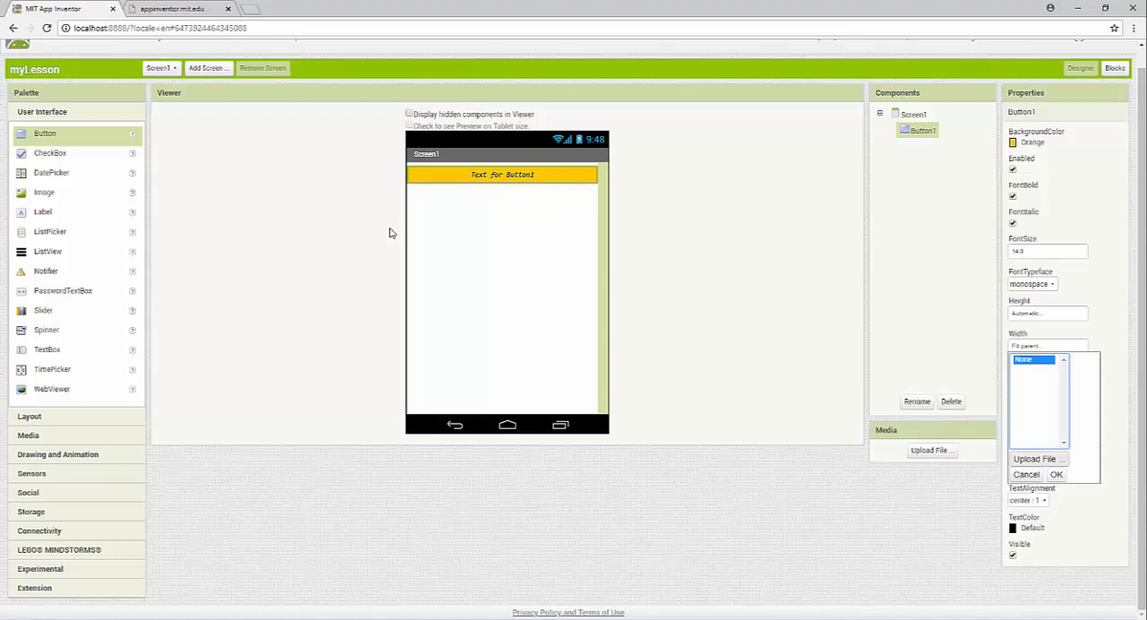
{"action": "left_click", "coordinate": [1038, 459]}
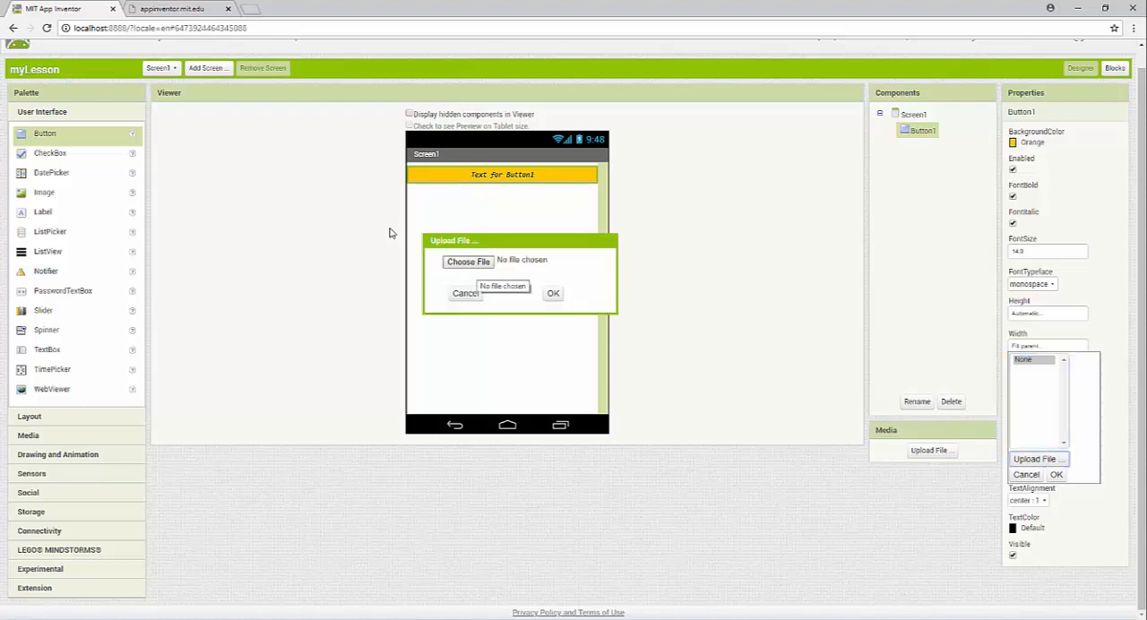
{"action": "left_click", "coordinate": [471, 262]}
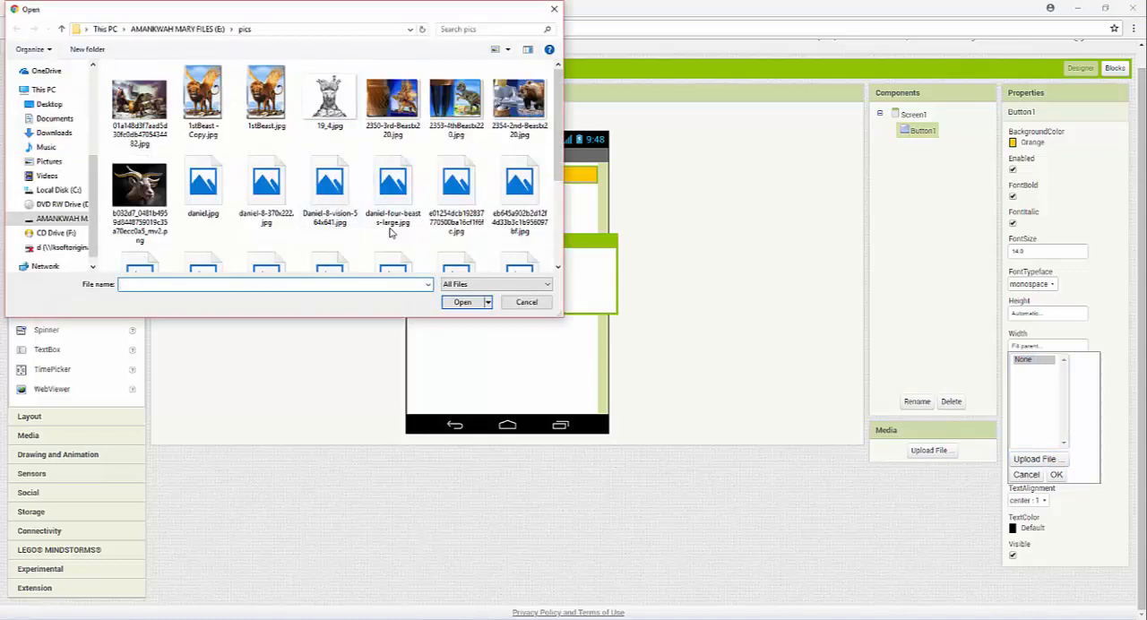
{"action": "key", "text": "Escape"}
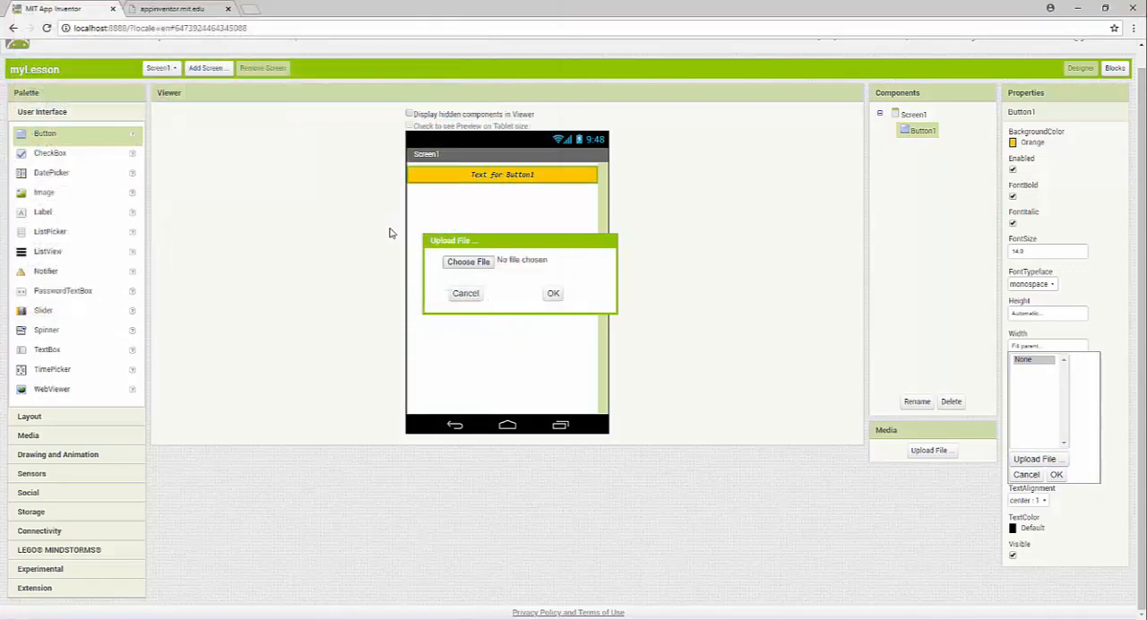
{"action": "key", "text": "Escape"}
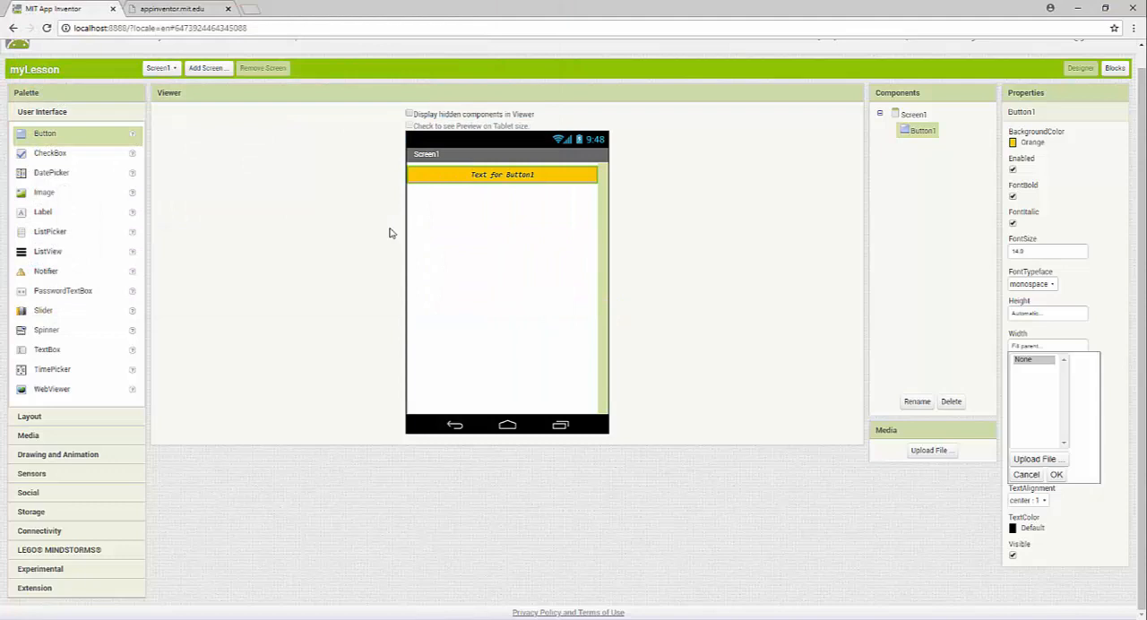
{"action": "left_click", "coordinate": [392, 233]}
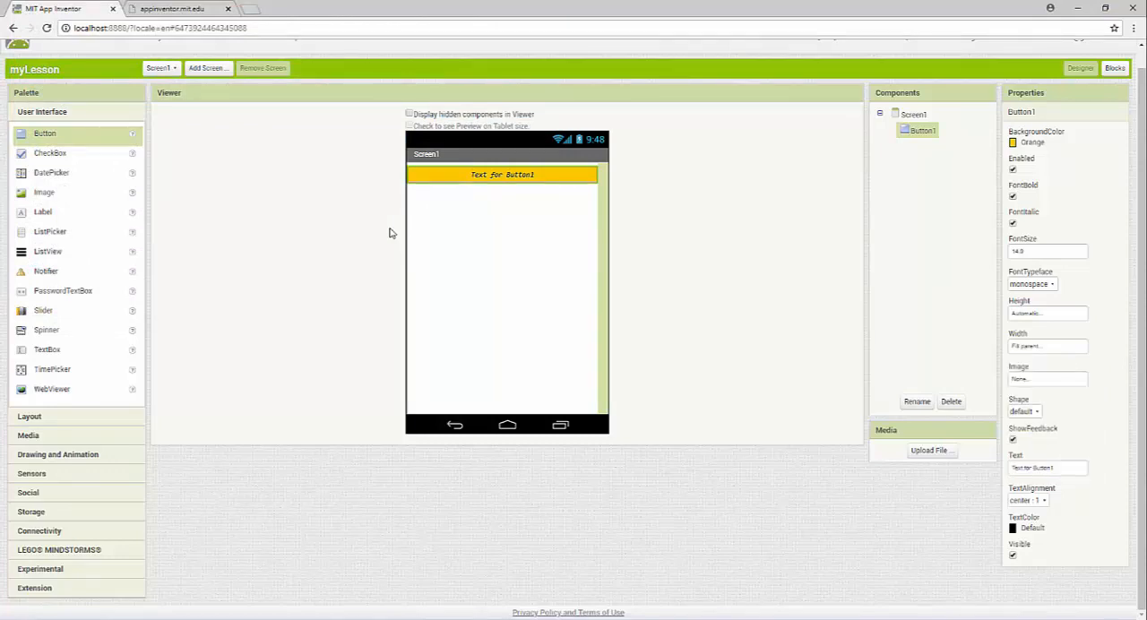
Change the button's text to "try"
{"action": "key", "text": "Tab"}
{"action": "type", "text": "H"}
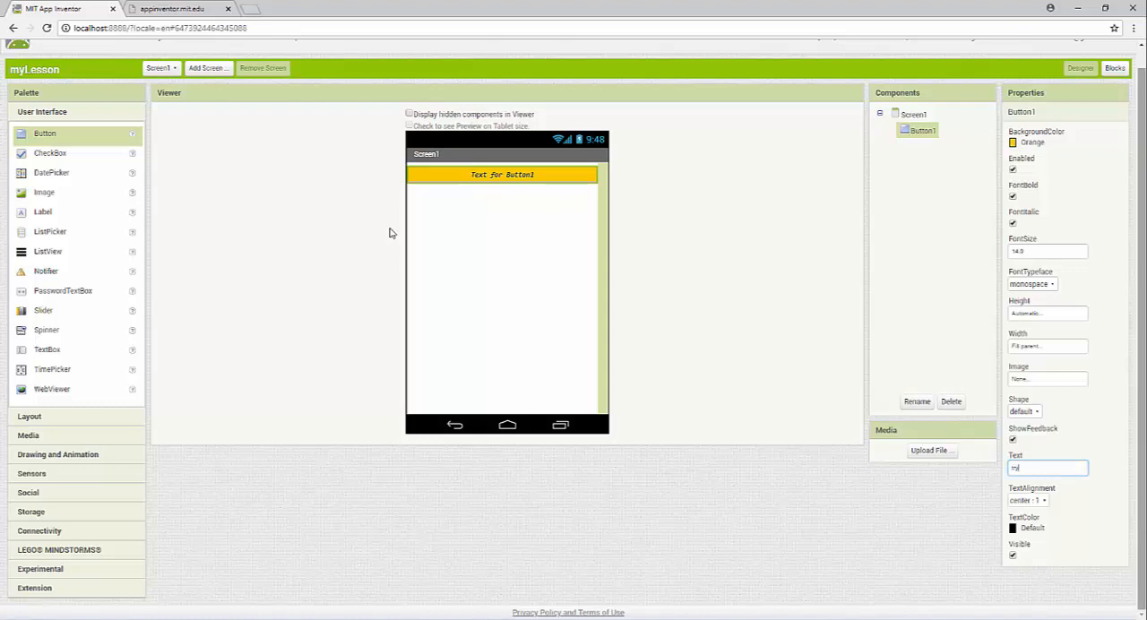
{"action": "key", "text": "Return"}
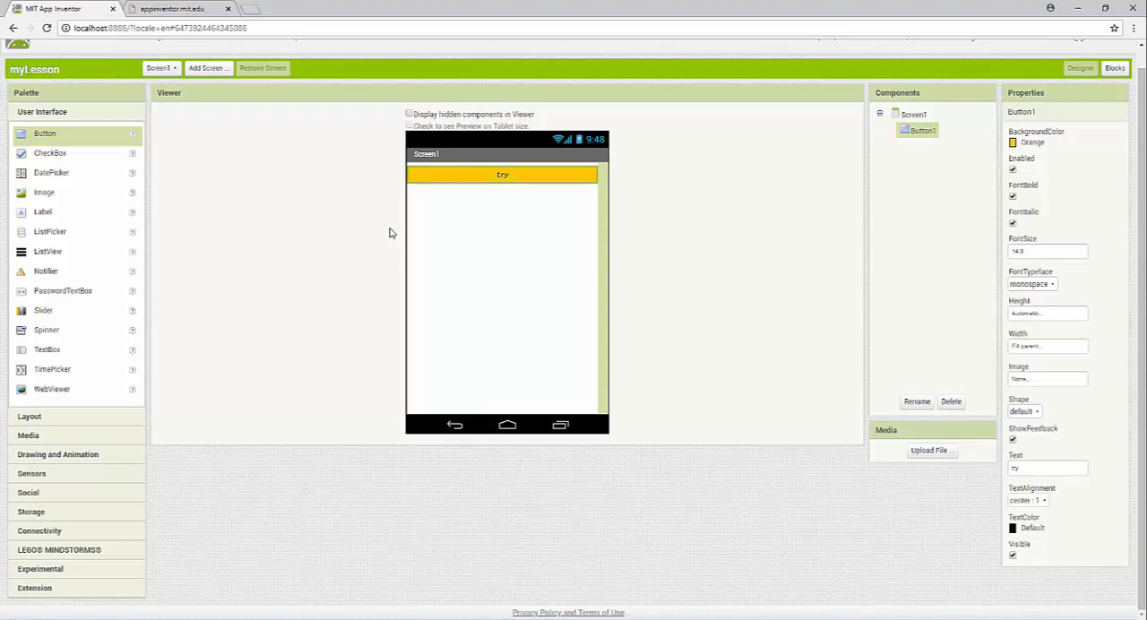
Try right and left alignment for the button's text and return it to center
{"action": "left_click", "coordinate": [1028, 501]}
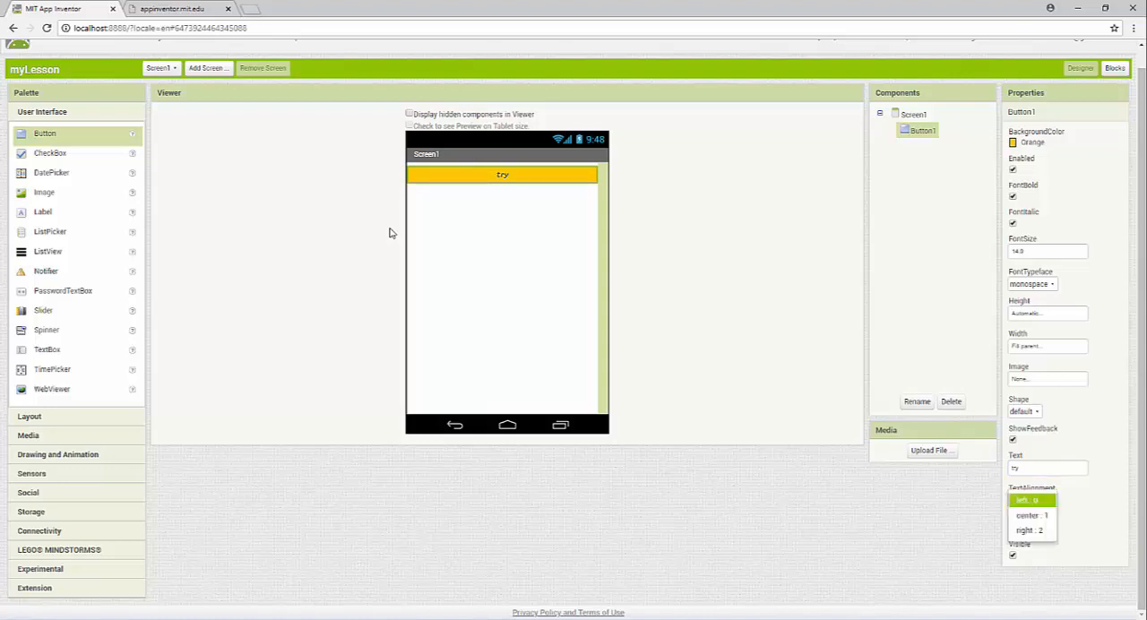
{"action": "left_click", "coordinate": [1031, 516]}
{"action": "left_click", "coordinate": [1028, 500]}
{"action": "left_click", "coordinate": [1024, 530]}
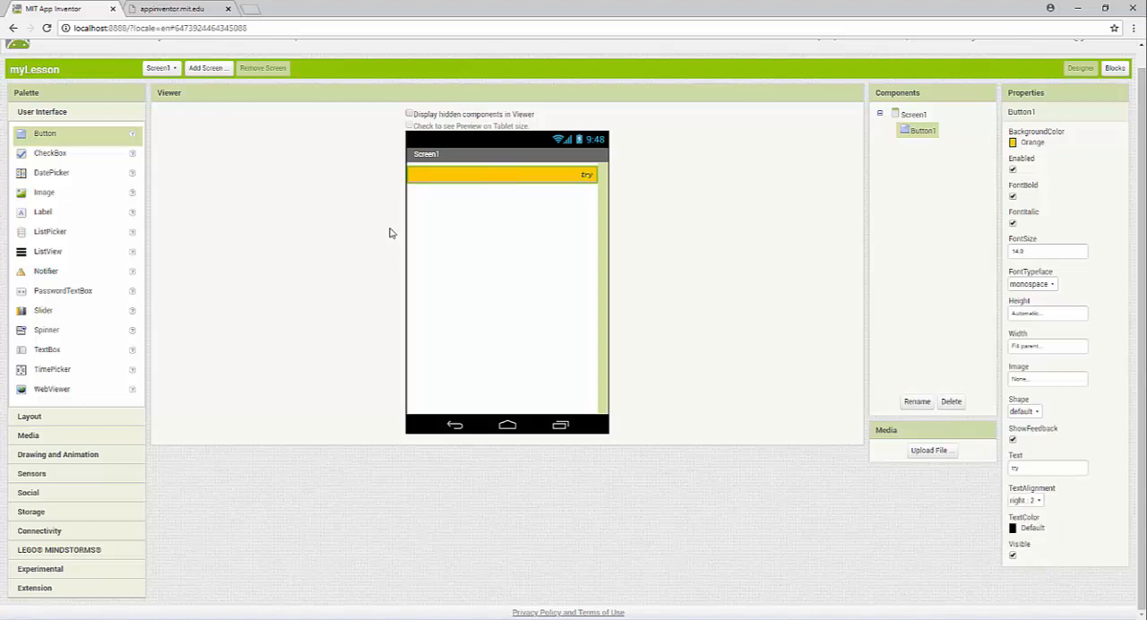
{"action": "left_click", "coordinate": [1028, 501]}
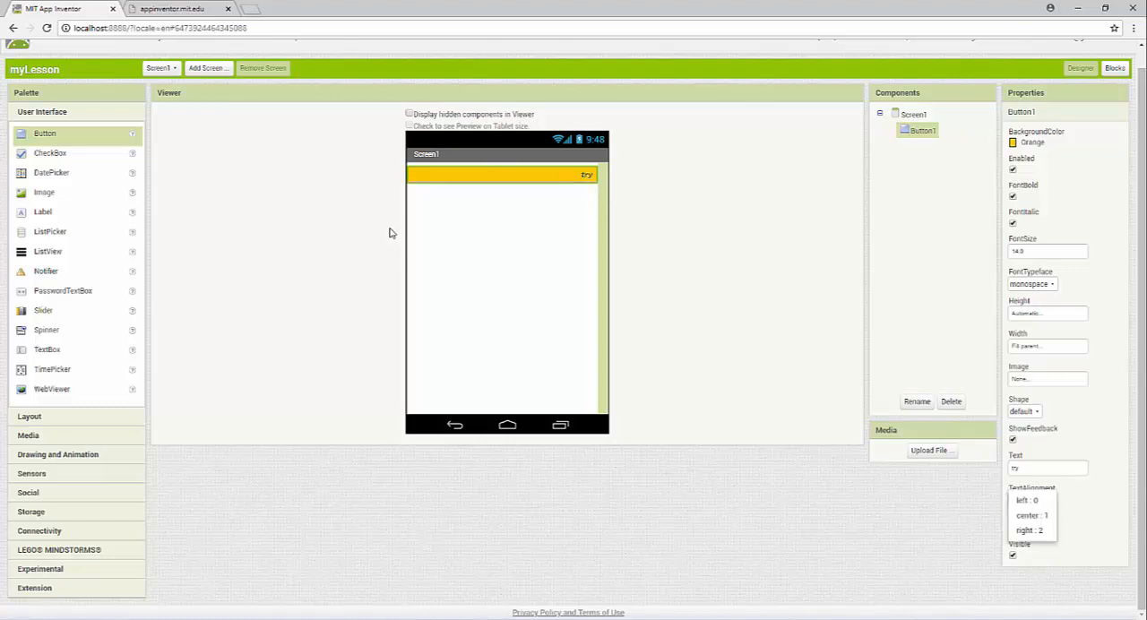
{"action": "left_click", "coordinate": [1028, 500]}
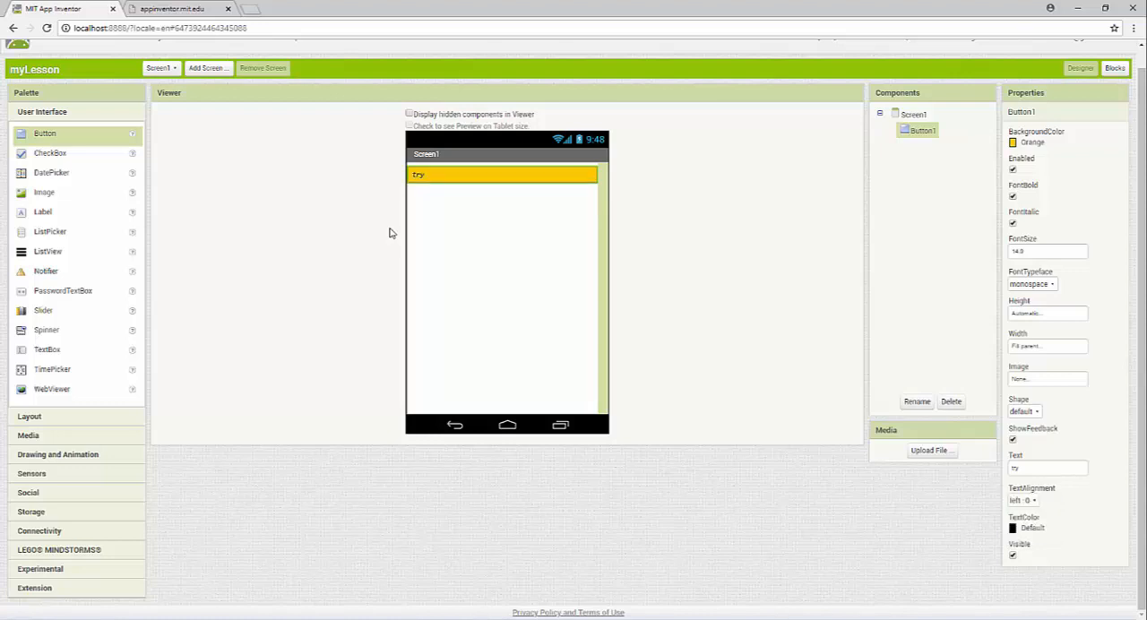
{"action": "left_click", "coordinate": [1028, 500]}
{"action": "left_click", "coordinate": [1028, 514]}
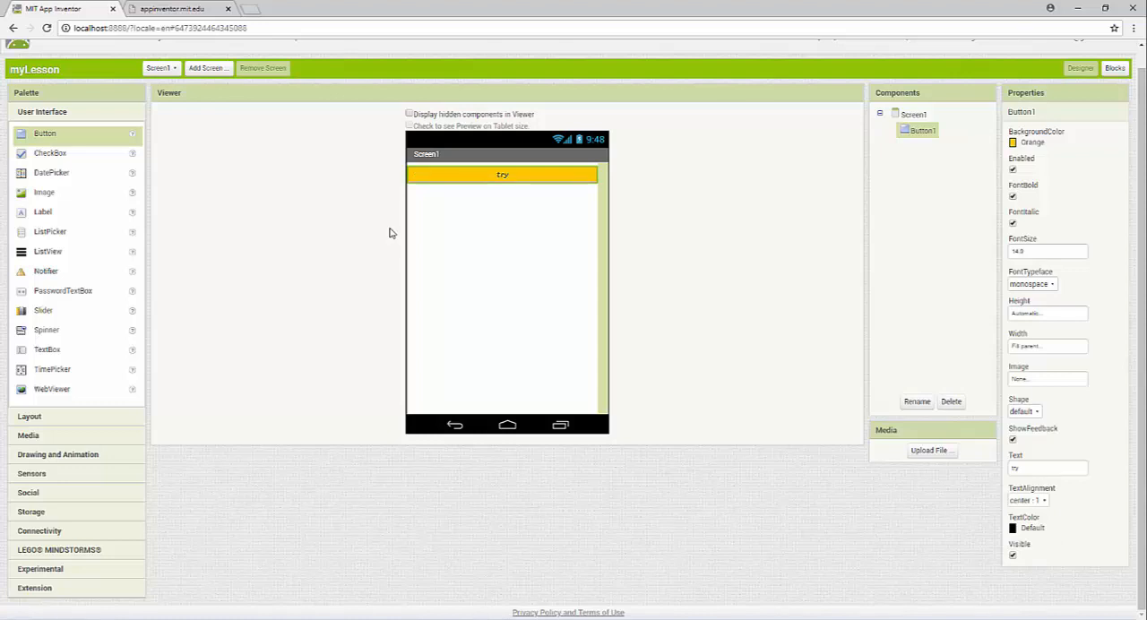
Add a CheckBox component below the button and set its background color to Yellow
{"action": "key", "text": "space"}
{"action": "mouse_move", "coordinate": [50, 154]}
{"action": "left_mouse_down"}
{"action": "mouse_move", "coordinate": [459, 246]}
{"action": "mouse_move", "coordinate": [513, 220]}
{"action": "left_mouse_up"}
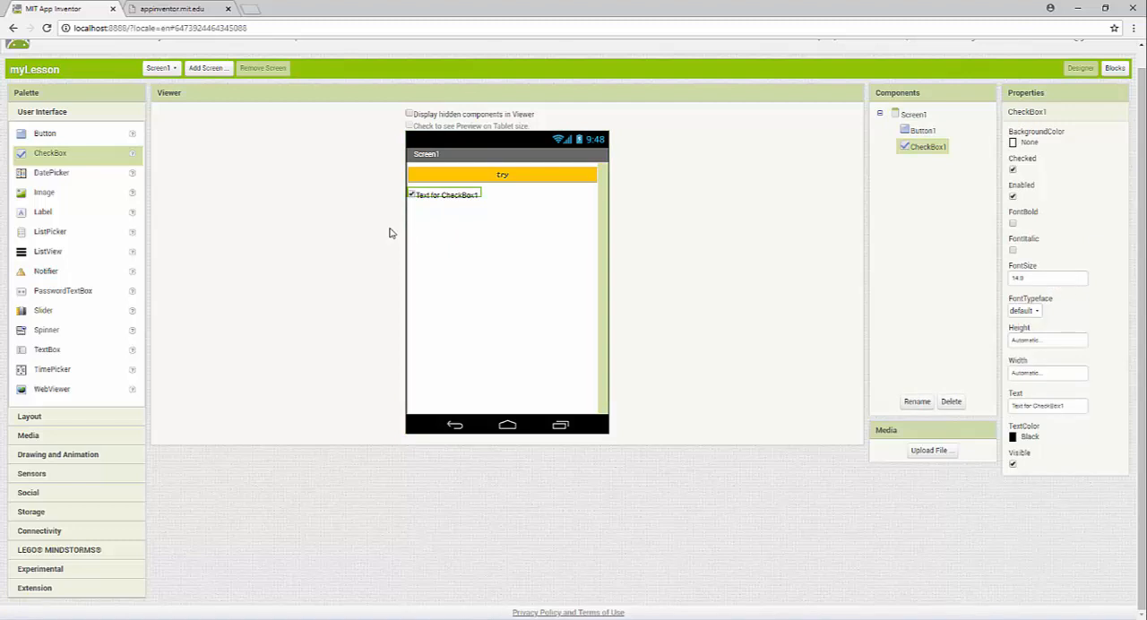
{"action": "left_click", "coordinate": [1028, 142]}
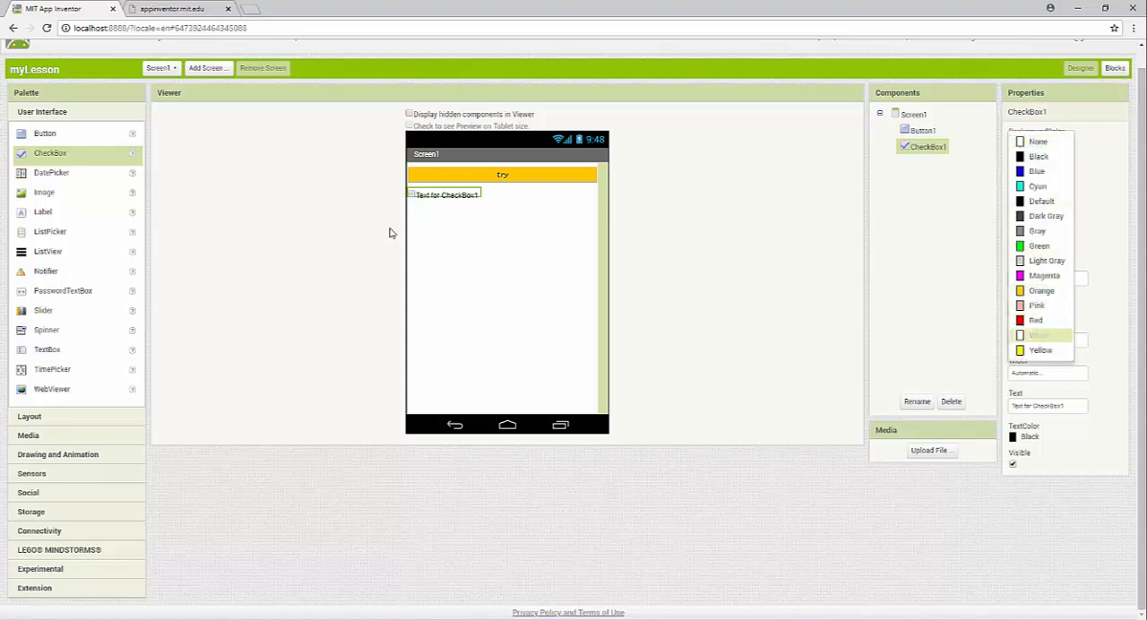
{"action": "left_click", "coordinate": [1040, 351]}
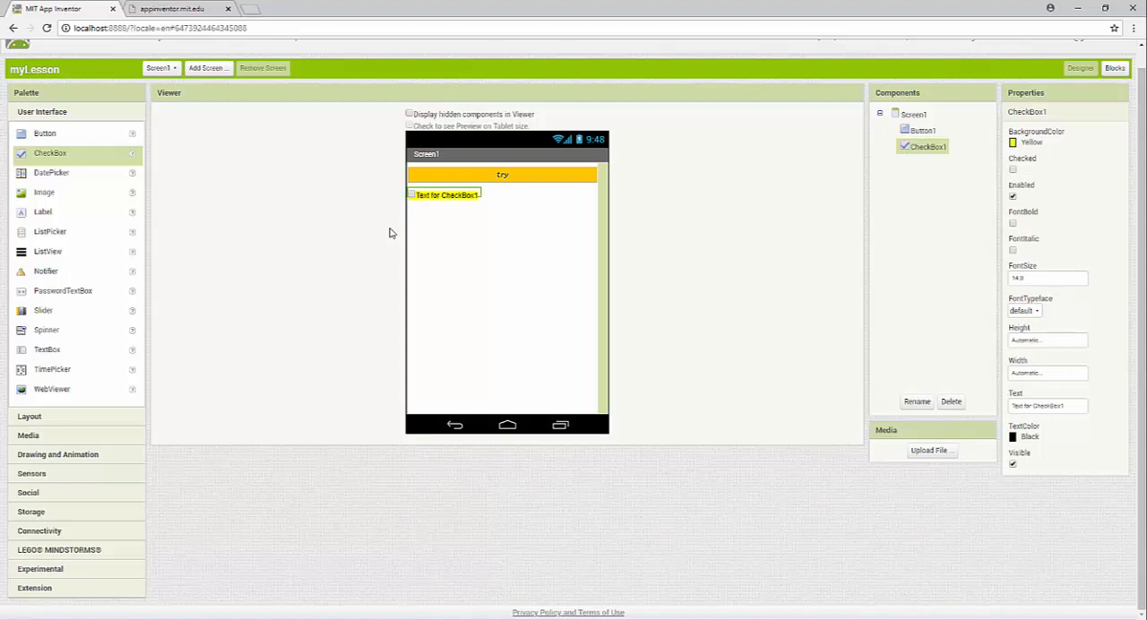
Make the checkbox's text bold and italic, trying a much larger font size before setting it to 20
{"action": "left_click", "coordinate": [1012, 223]}
{"action": "left_click", "coordinate": [1012, 250]}
{"action": "left_click", "coordinate": [1017, 277]}
{"action": "key", "text": "ctrl+a"}
{"action": "type", "text": "1"}
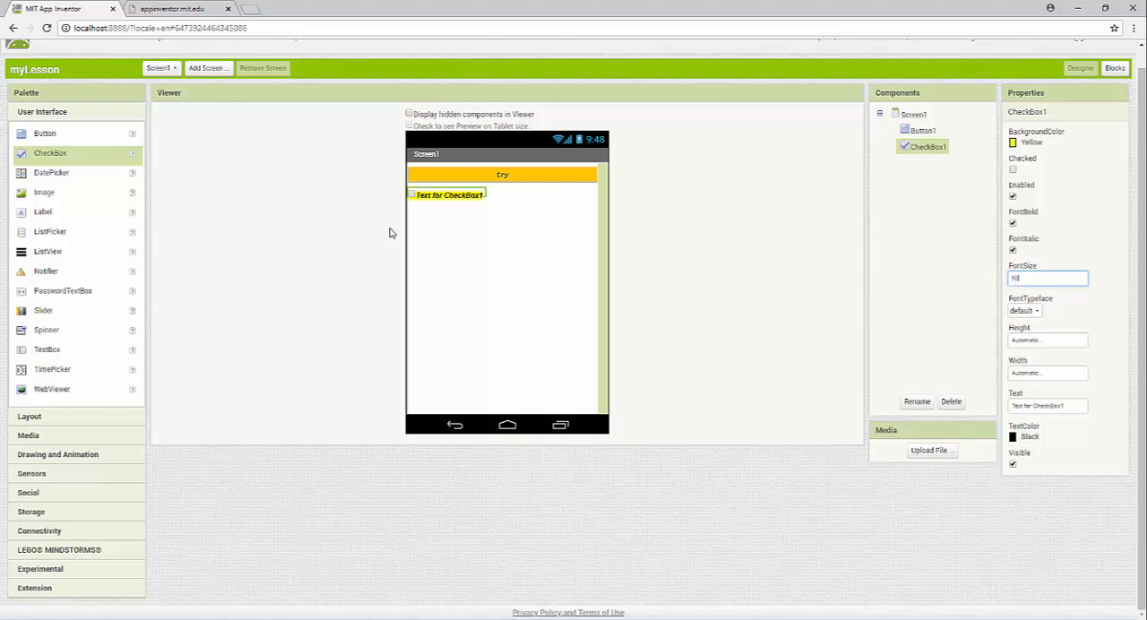
{"action": "key", "text": "Return"}
{"action": "key", "text": "ctrl+a"}
{"action": "type", "text": "20"}
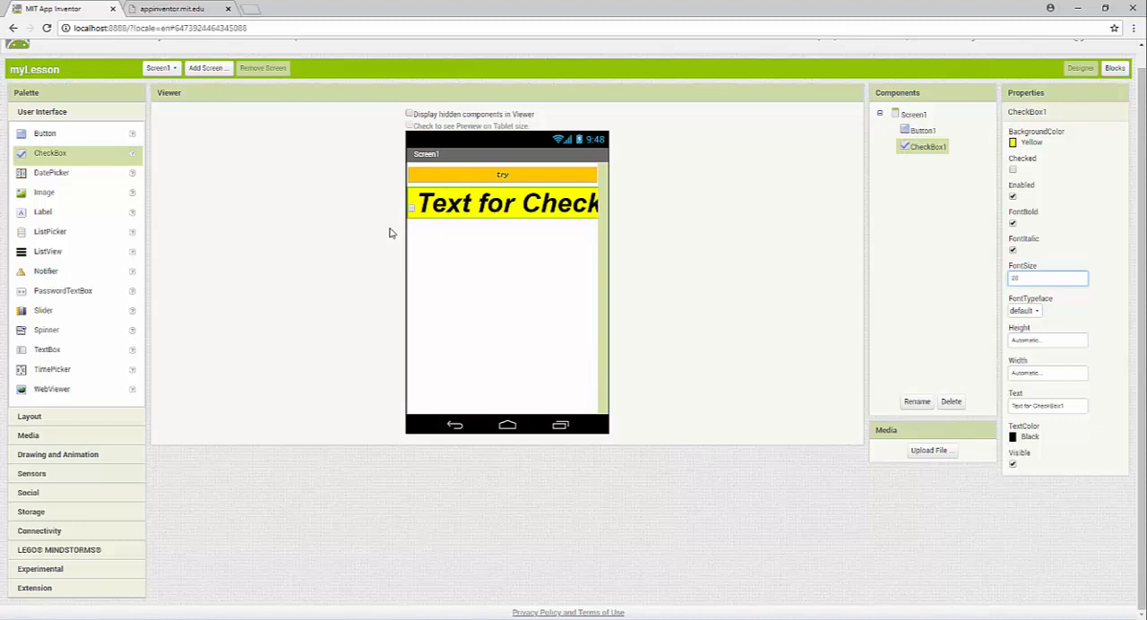
{"action": "key", "text": "Return"}
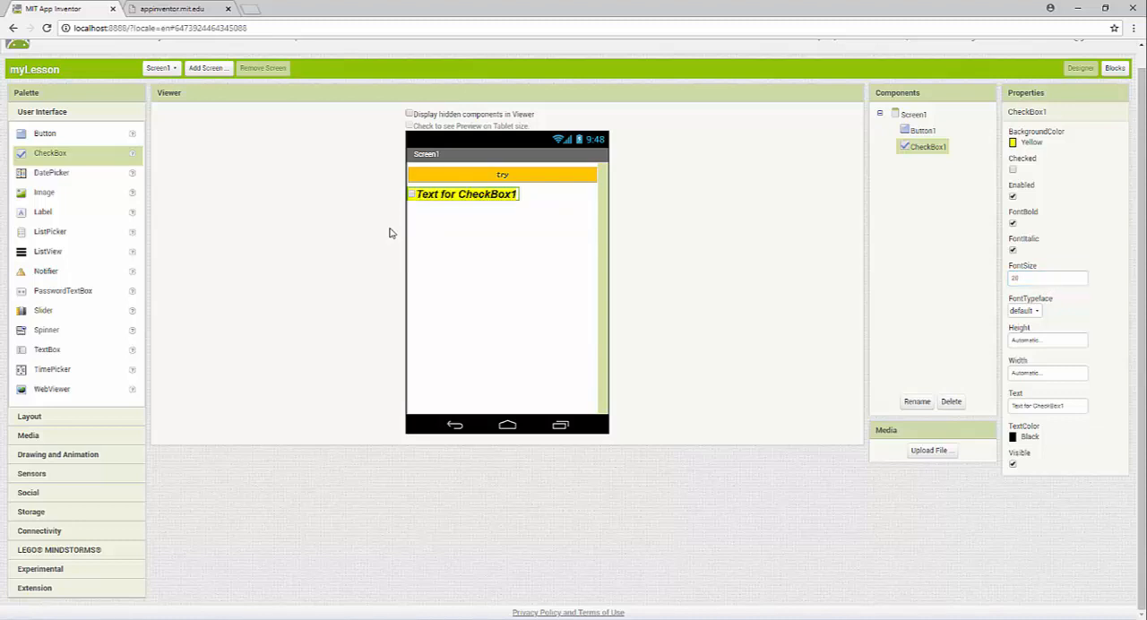
Add a DatePicker component below the checkbox on Screen1
{"action": "left_click_drag", "start_coordinate": [52, 173], "coordinate": [390, 233]}
{"action": "left_click_drag", "start_coordinate": [389, 233], "coordinate": [389, 233]}
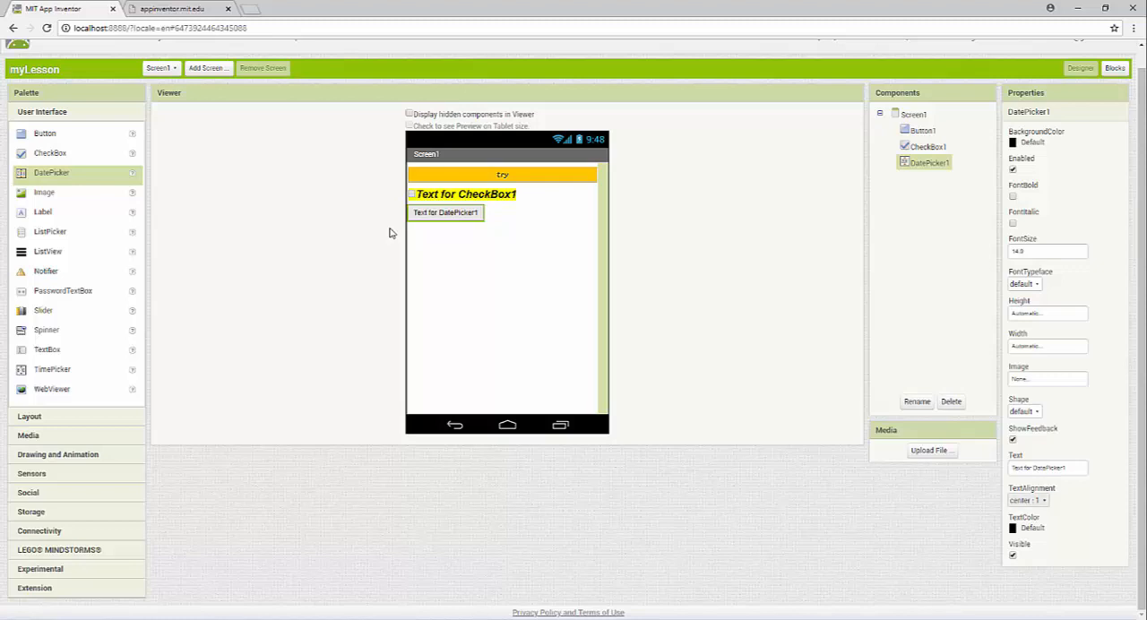
{"action": "left_click_drag", "start_coordinate": [1069, 467], "coordinate": [1009, 468]}
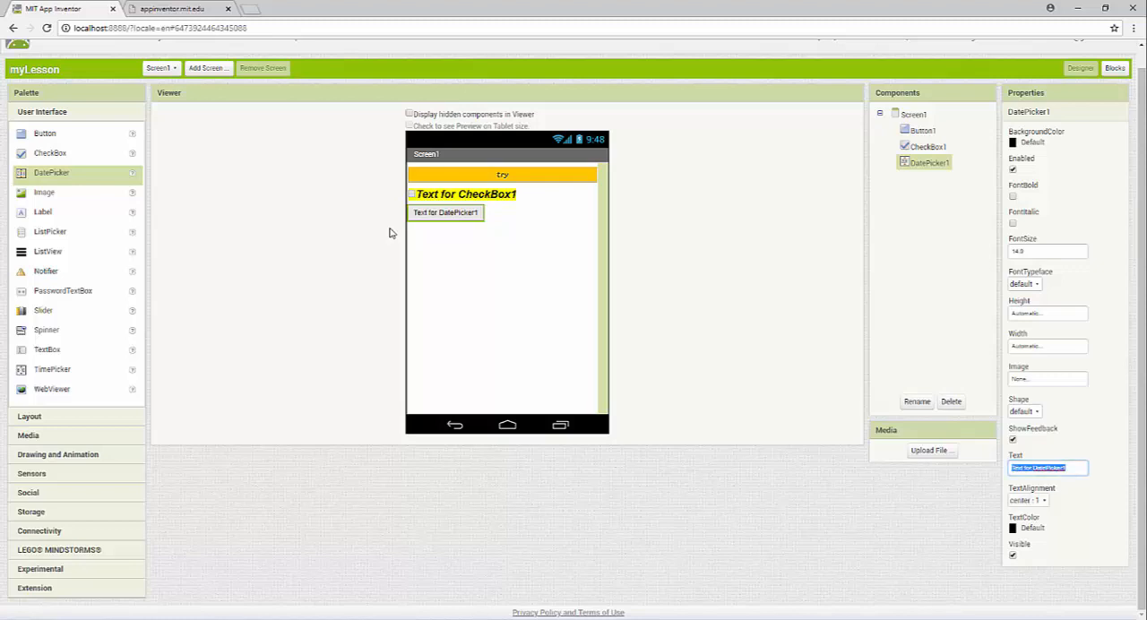
{"action": "left_click", "coordinate": [390, 233]}
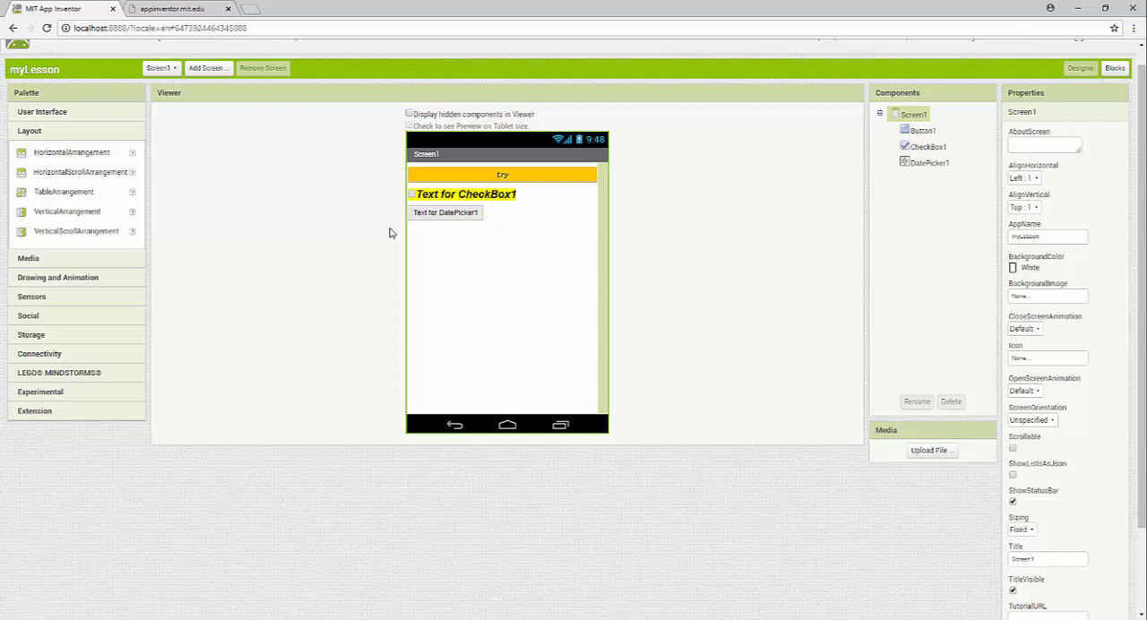
Delete the button, checkbox and date picker from Screen1
{"action": "key", "text": "Delete"}
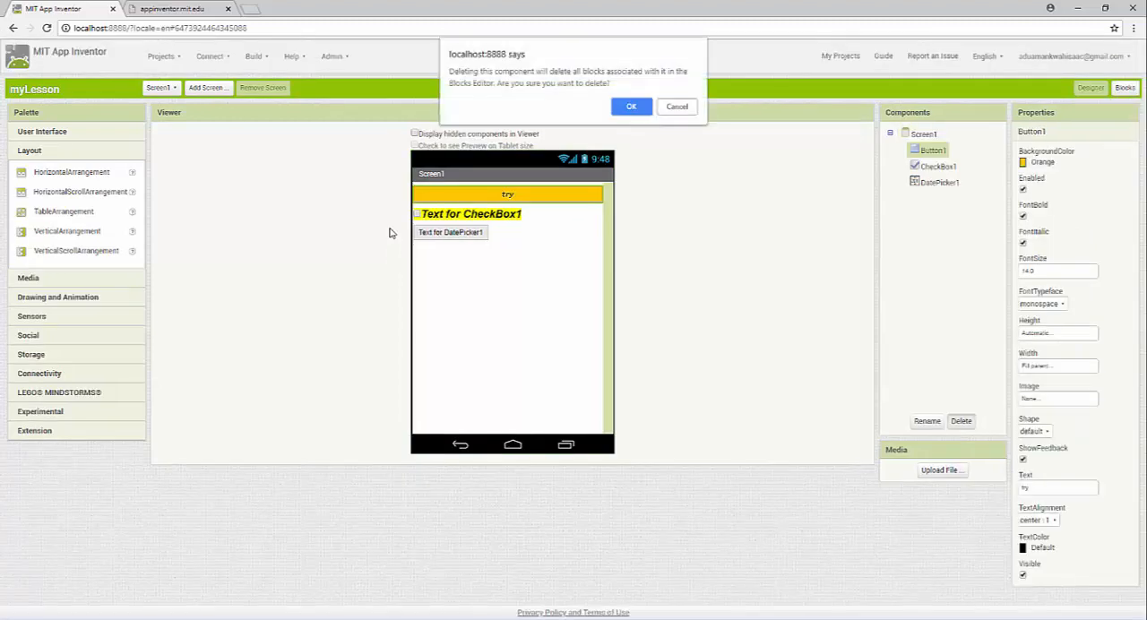
{"action": "key", "text": "Return"}
{"action": "key", "text": "Down"}
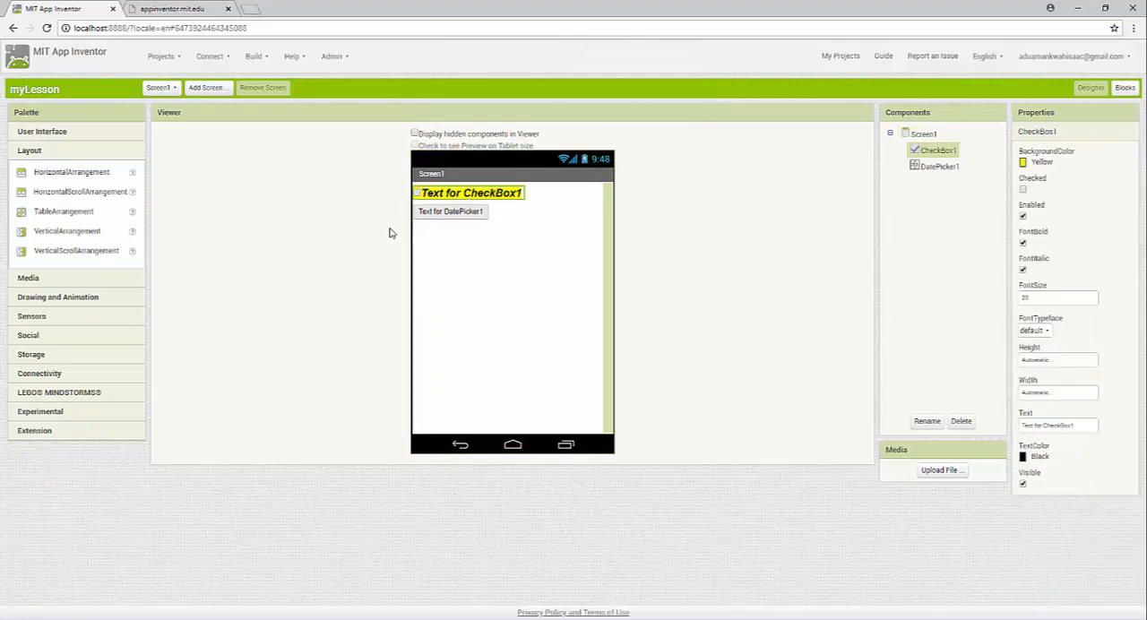
{"action": "key", "text": "Delete"}
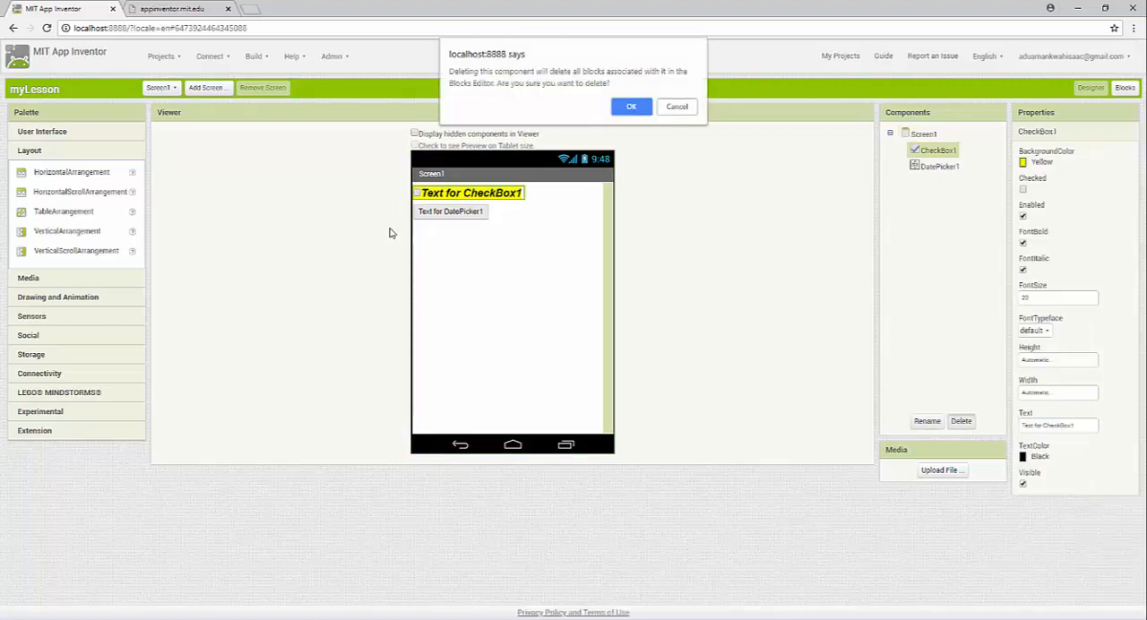
{"action": "key", "text": "Return"}
{"action": "key", "text": "Down"}
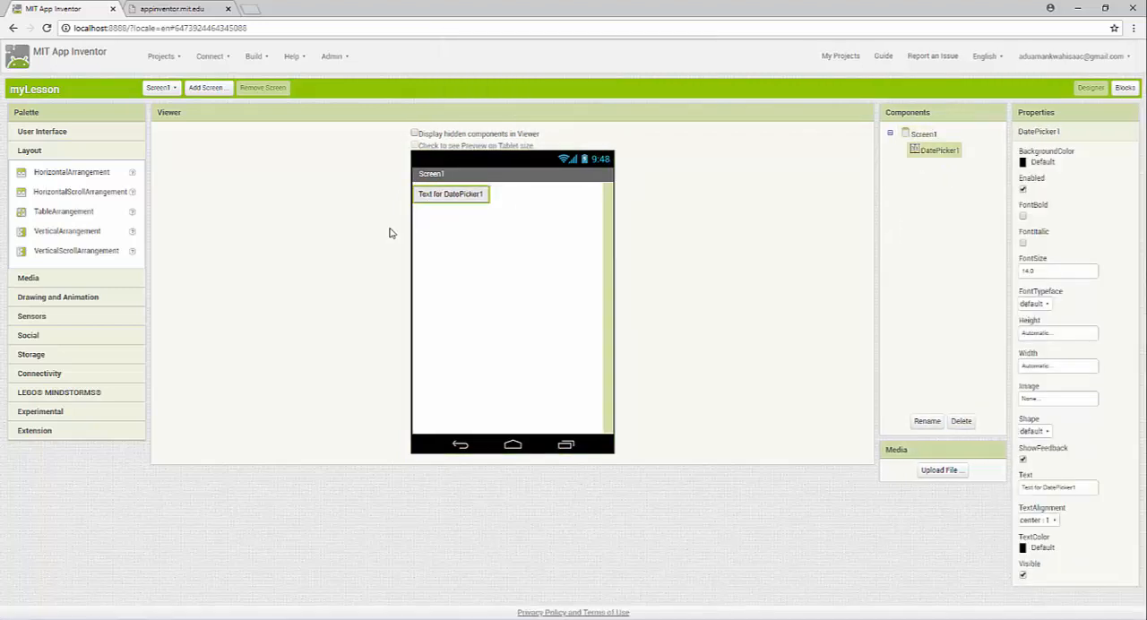
{"action": "key", "text": "Delete"}
{"action": "key", "text": "Return"}
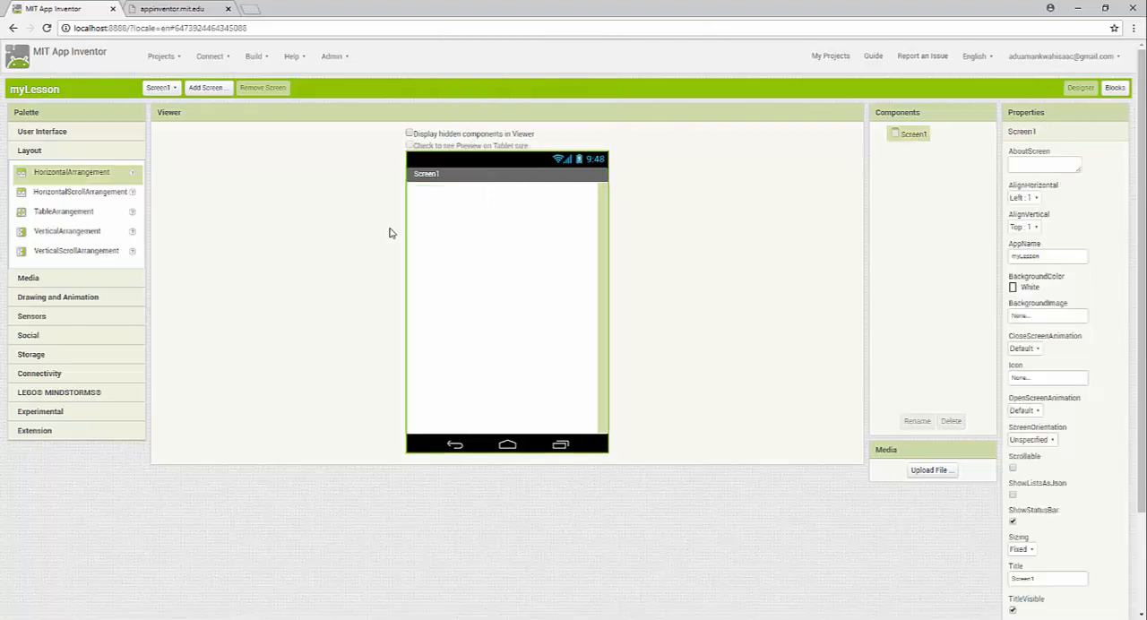
Add a HorizontalArrangement with Fill parent width to Screen1 and place a Button inside it
{"action": "left_click_drag", "start_coordinate": [72, 172], "coordinate": [552, 251]}
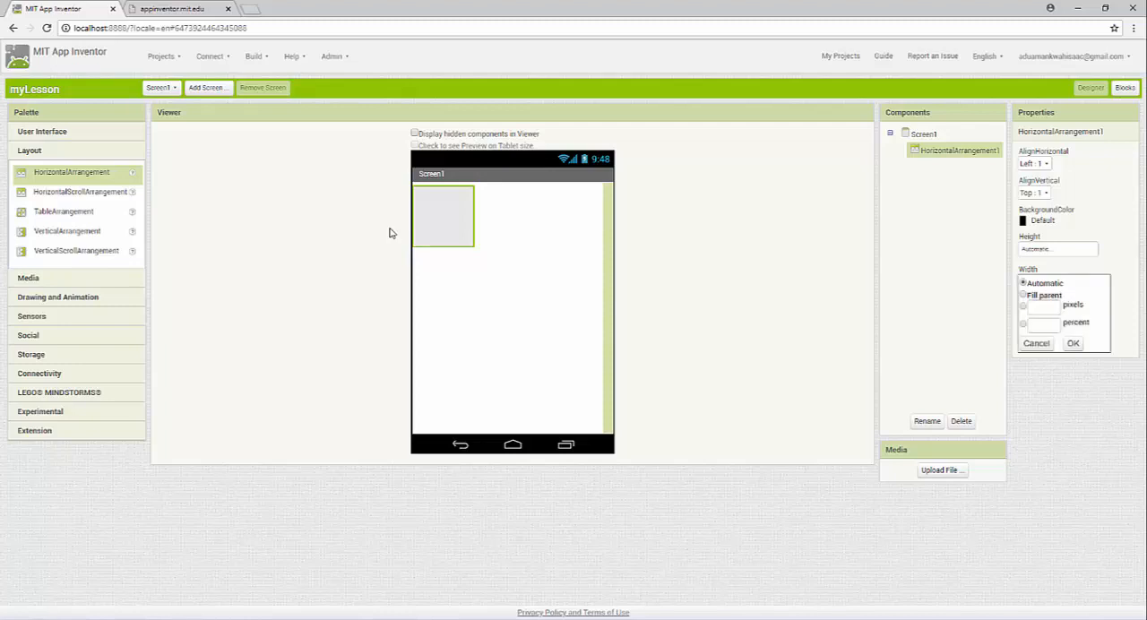
{"action": "left_click", "coordinate": [1073, 343]}
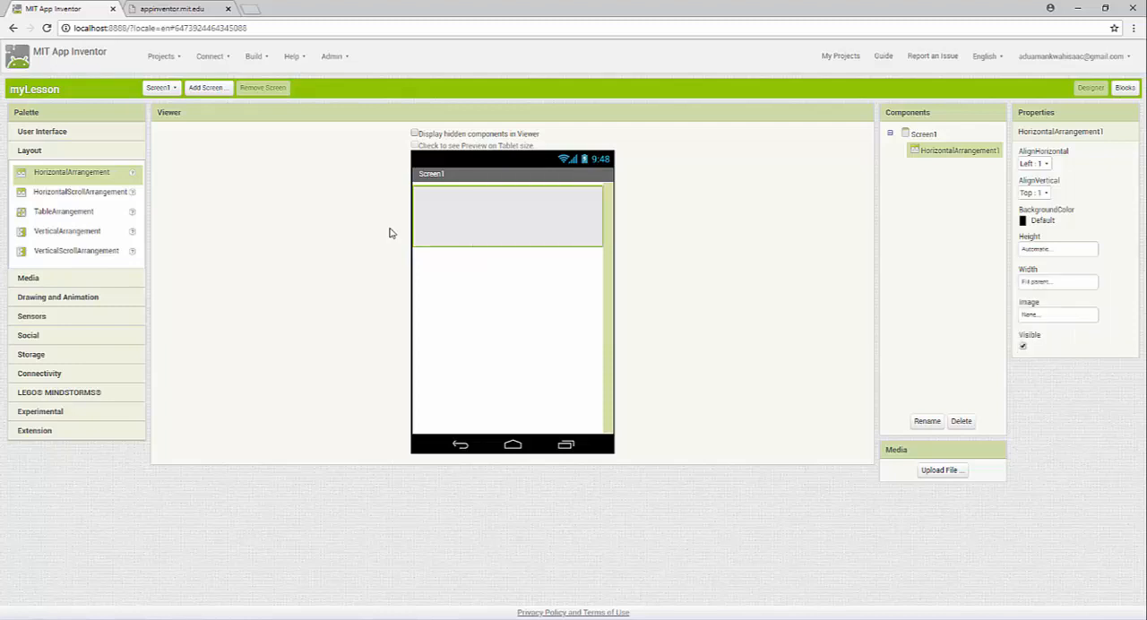
{"action": "left_click", "coordinate": [42, 132]}
{"action": "left_click_drag", "start_coordinate": [45, 153], "coordinate": [502, 215]}
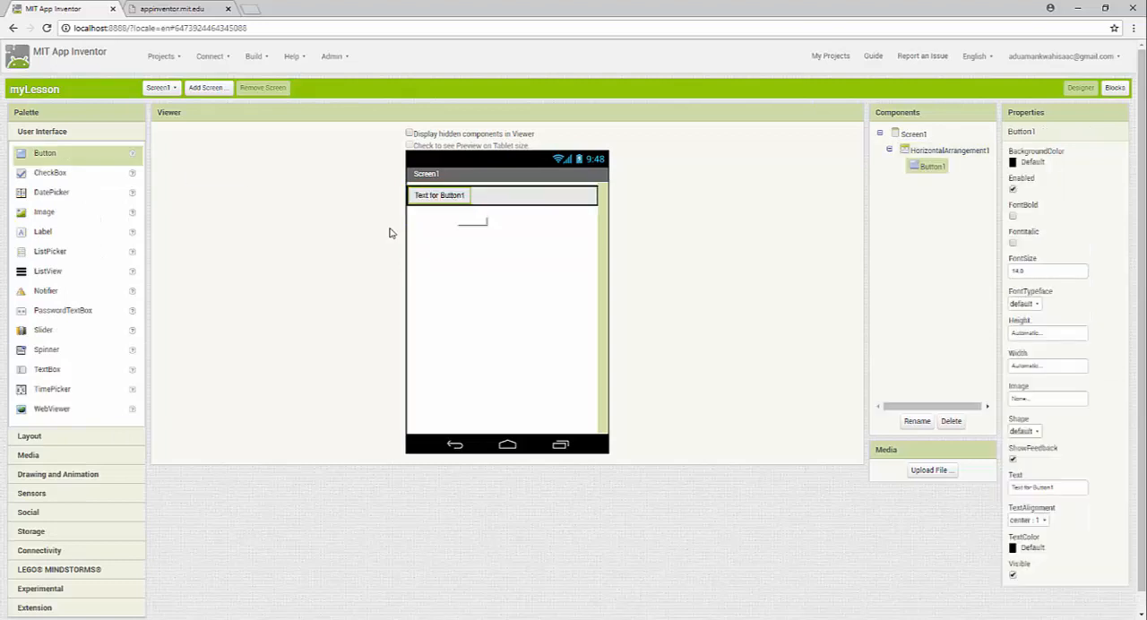
Set the HorizontalArrangement's background color to Light Gray
{"action": "left_click", "coordinate": [529, 195]}
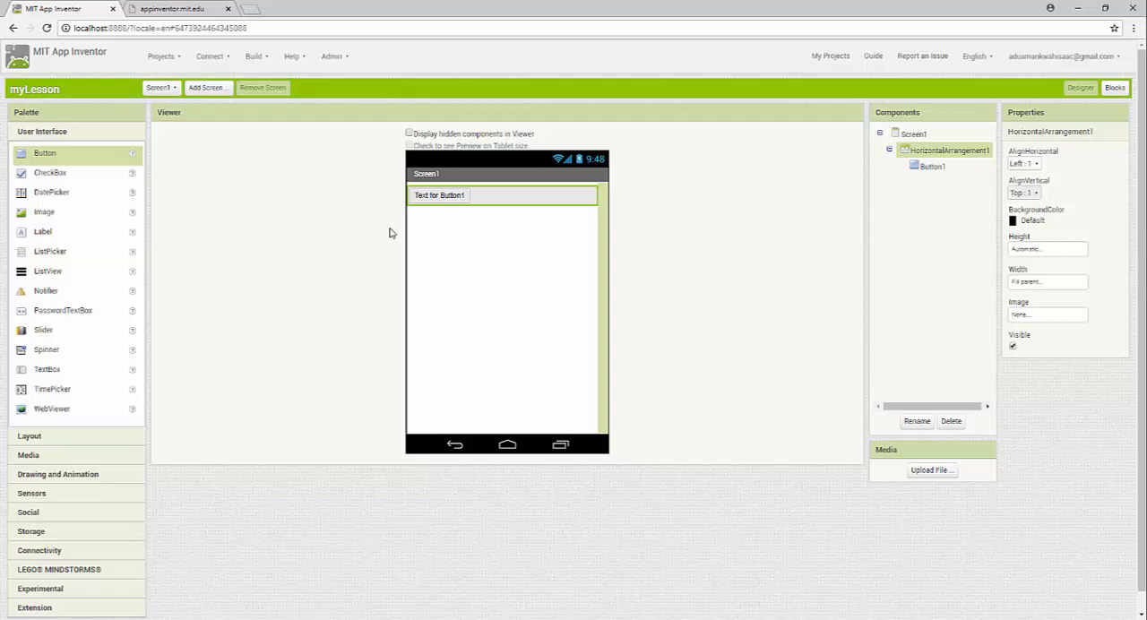
{"action": "left_click", "coordinate": [1031, 220]}
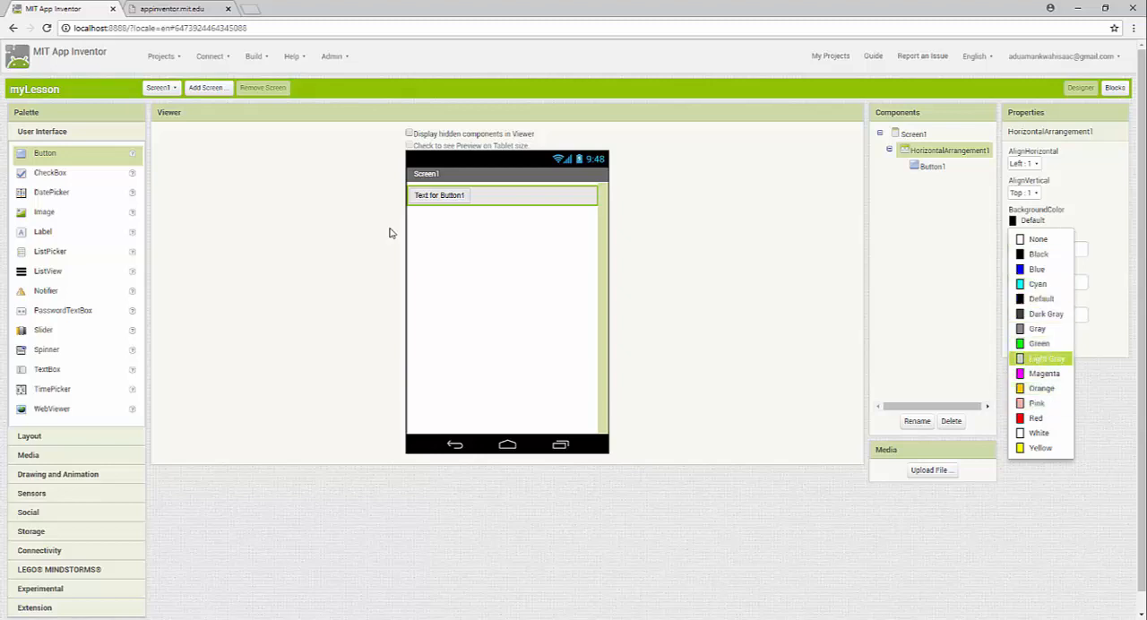
{"action": "left_click", "coordinate": [1045, 358]}
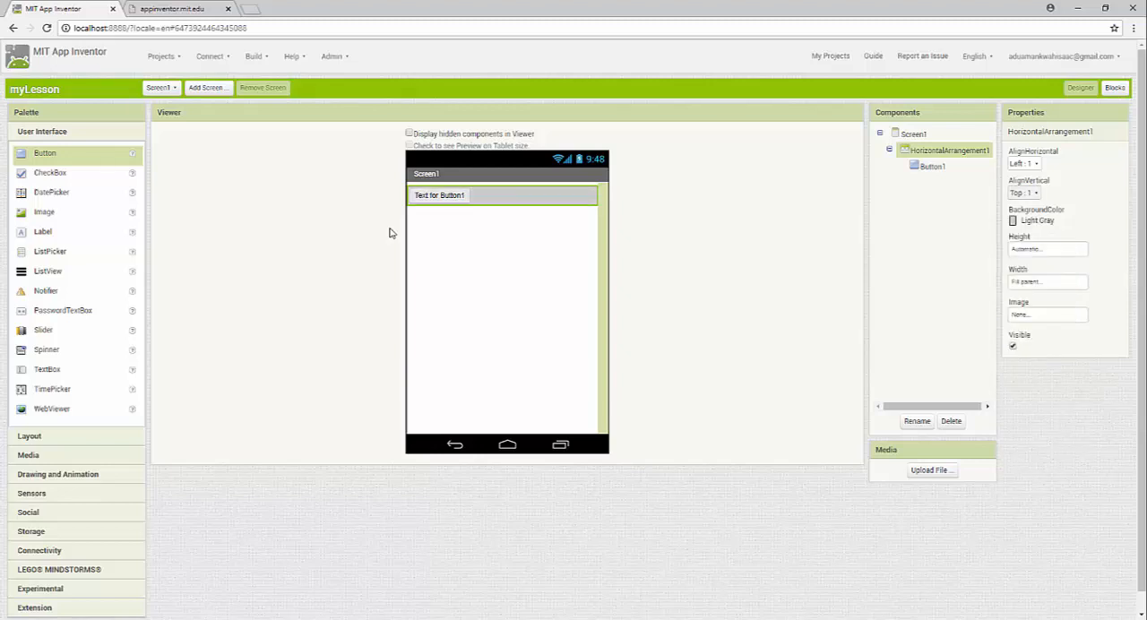
Set the HorizontalArrangement's background color to Red
{"action": "left_click", "coordinate": [1037, 221]}
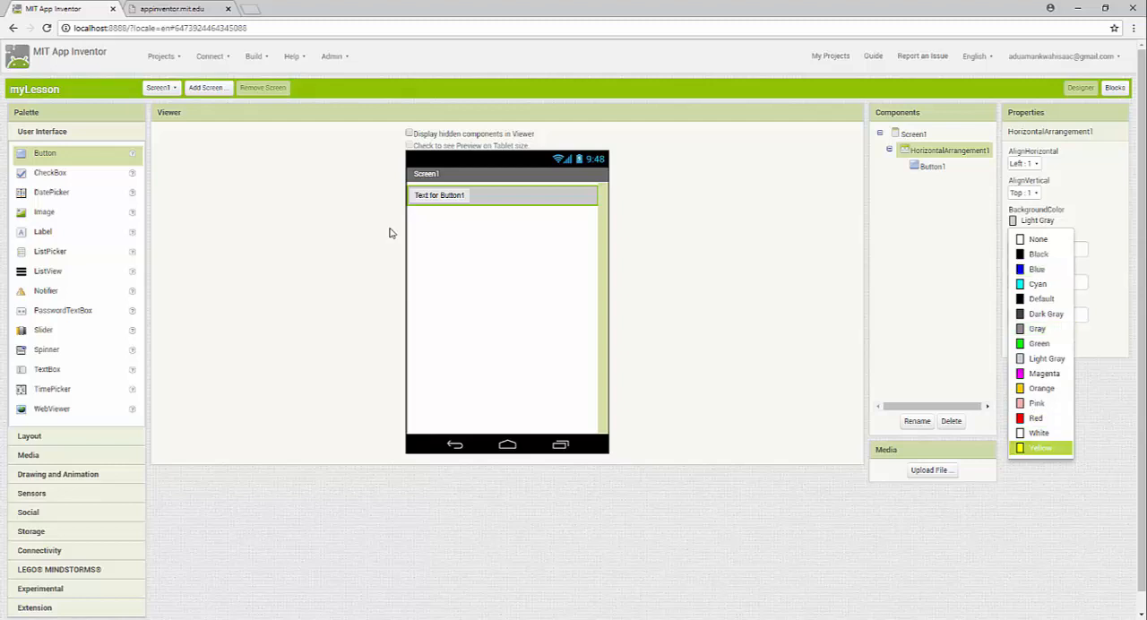
{"action": "left_click", "coordinate": [1036, 418]}
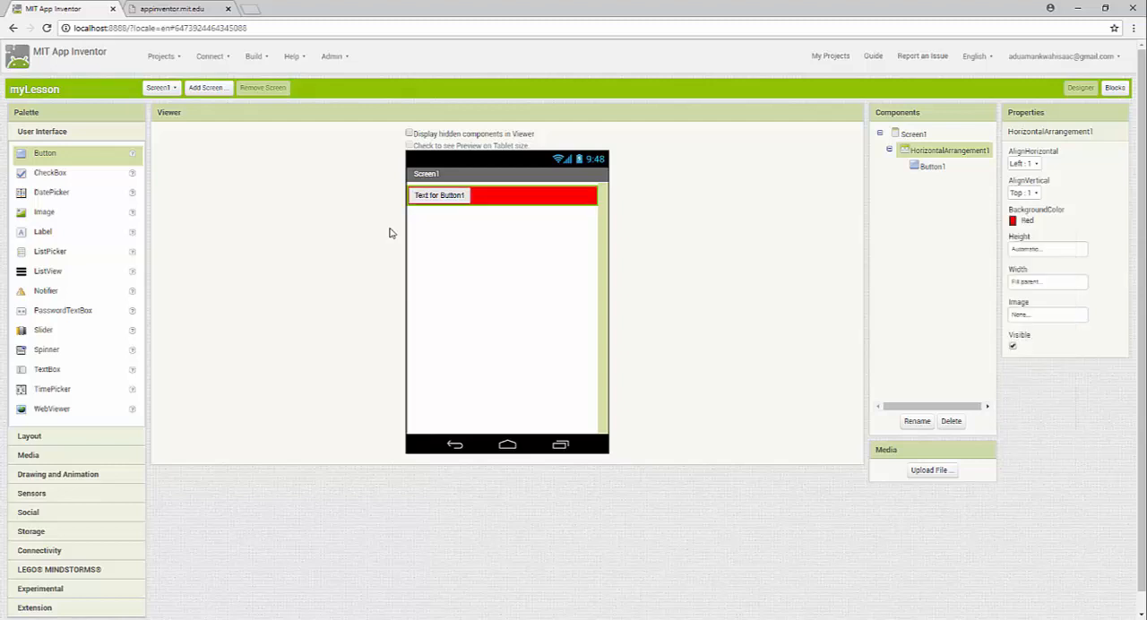
{"action": "left_click", "coordinate": [913, 134]}
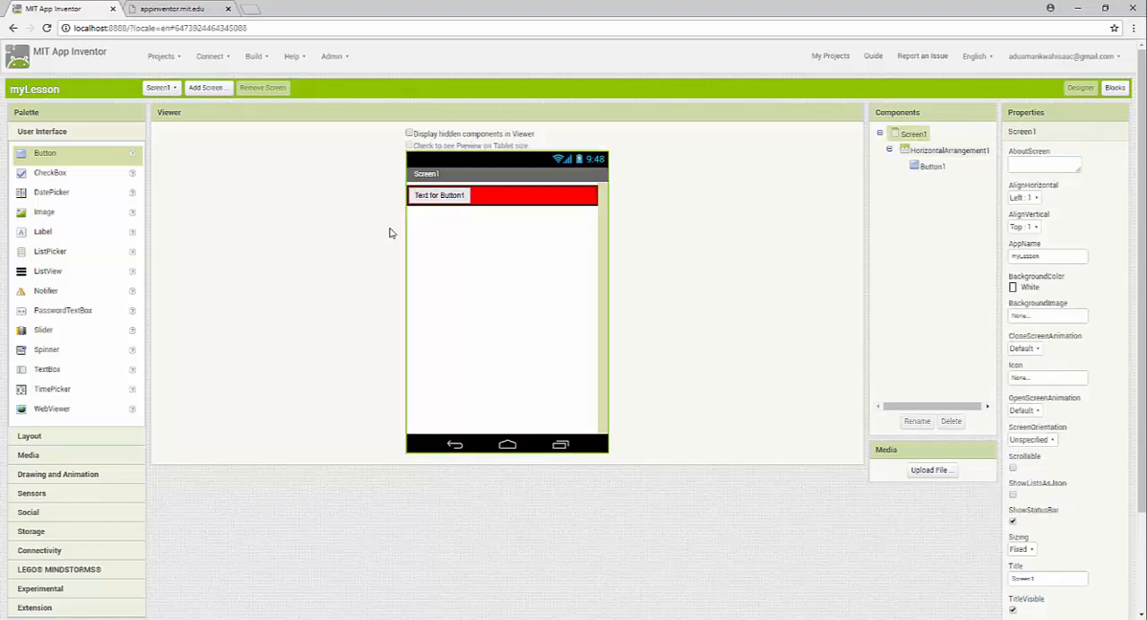
Set the button's background color to None and its text color to White
{"action": "left_click", "coordinate": [439, 196]}
{"action": "left_click", "coordinate": [1030, 161]}
{"action": "left_click", "coordinate": [1031, 181]}
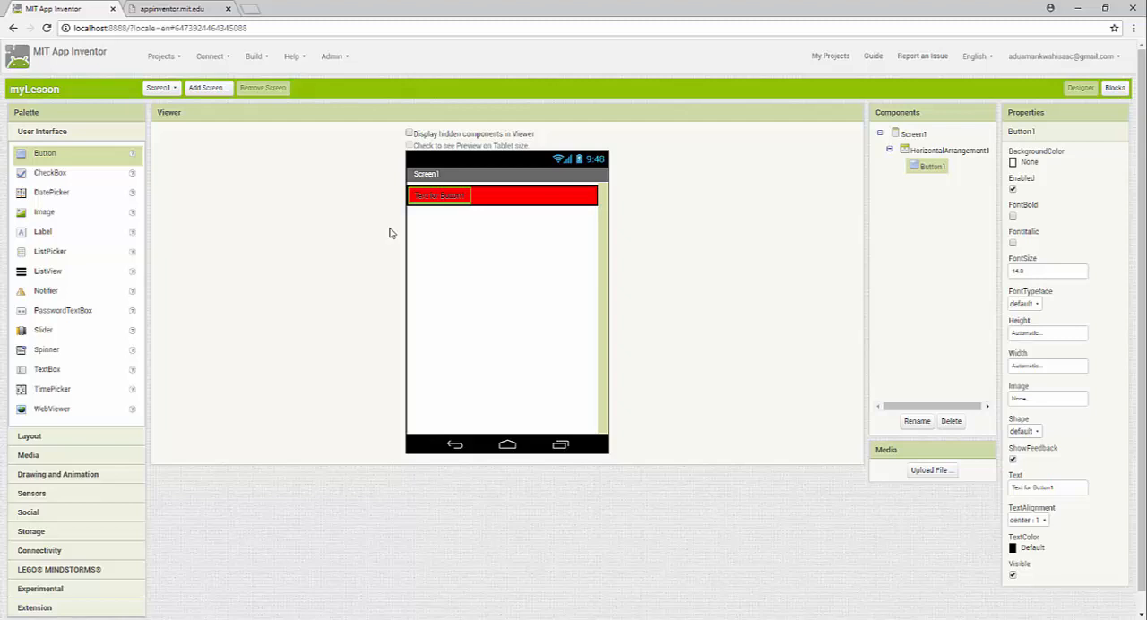
{"action": "left_click", "coordinate": [1029, 547]}
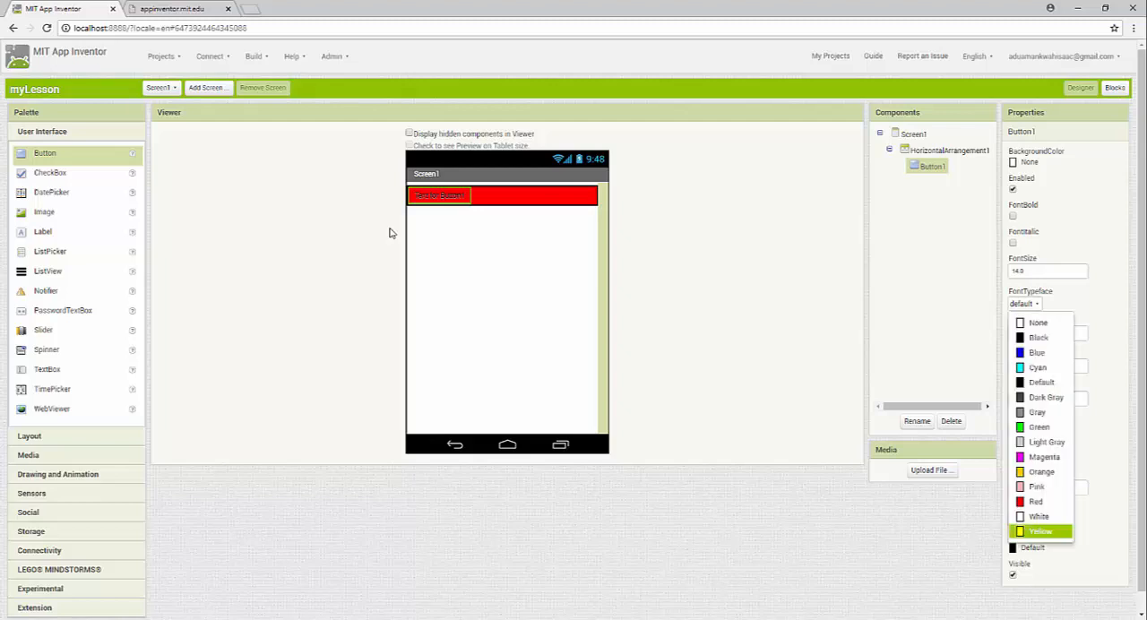
{"action": "left_click", "coordinate": [1038, 516]}
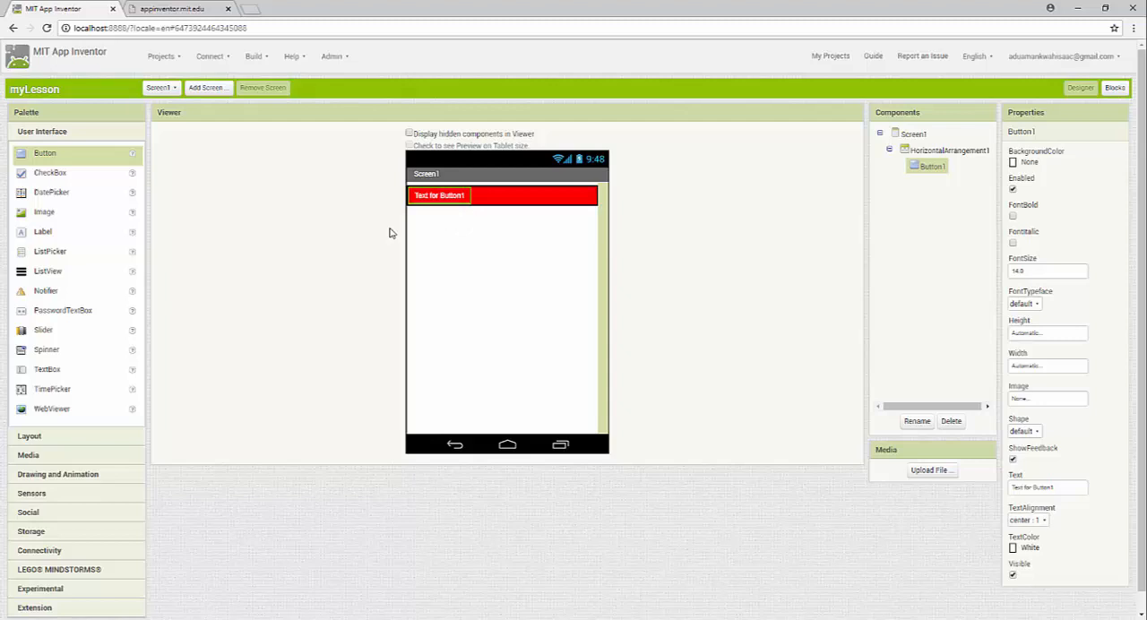
Set the text of the button in the red arrangement to "Menu"
{"action": "left_click_drag", "start_coordinate": [1055, 487], "coordinate": [1010, 487]}
{"action": "type", "text": "Menu"}
{"action": "key", "text": "Return"}
{"action": "left_click", "coordinate": [479, 195]}
{"action": "left_click", "coordinate": [424, 195]}
{"action": "left_click", "coordinate": [479, 195]}
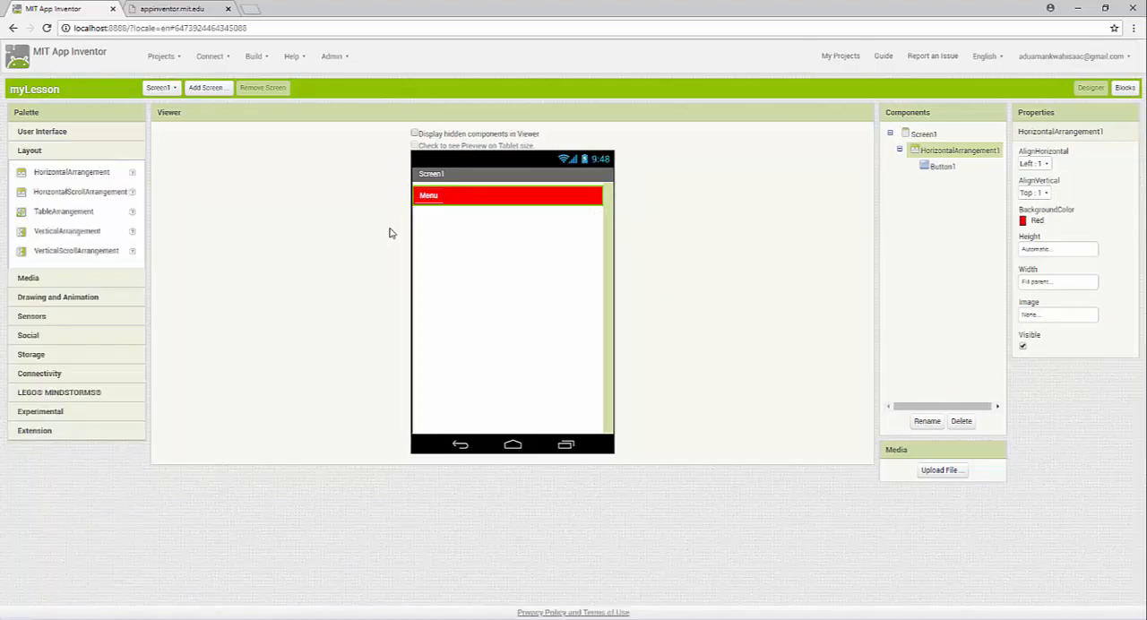
Add a TableArrangement below the red menu bar and set it to 5 columns
{"action": "left_click_drag", "start_coordinate": [64, 212], "coordinate": [506, 250]}
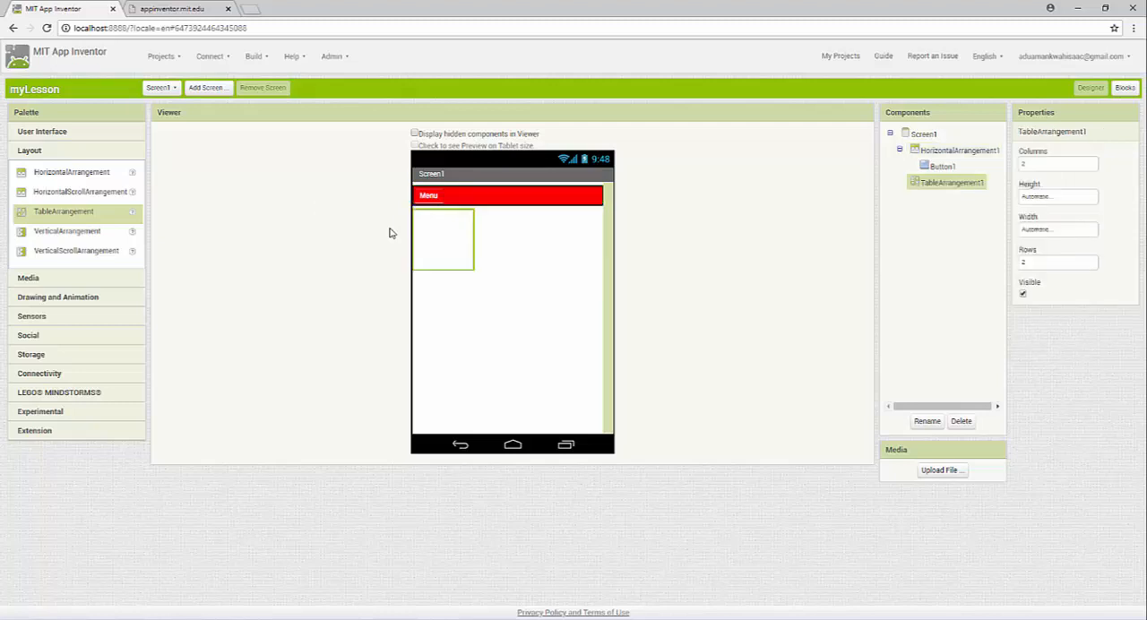
{"action": "key", "text": "ctrl+a"}
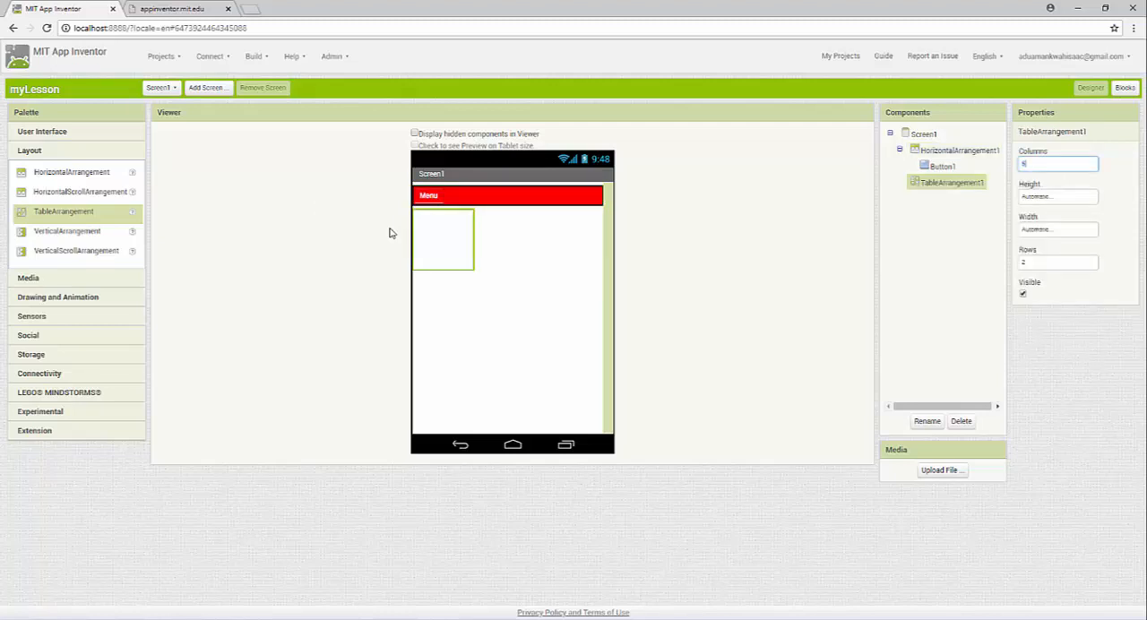
{"action": "key", "text": "Return"}
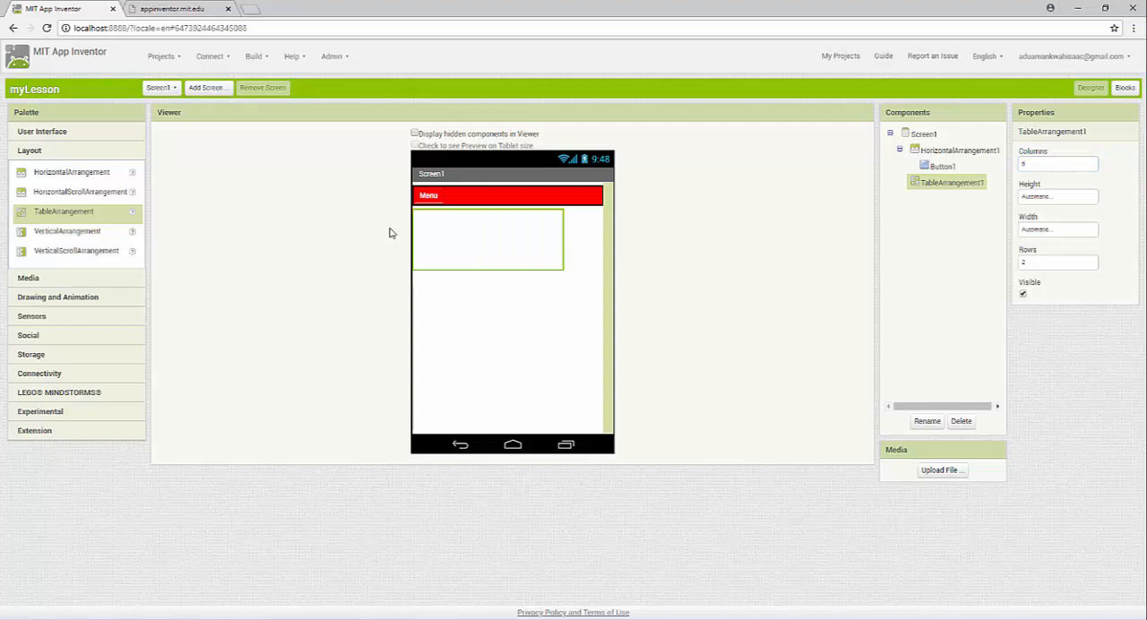
Place three Button components in separate columns of the TableArrangement
{"action": "left_click", "coordinate": [42, 132]}
{"action": "mouse_move", "coordinate": [45, 153]}
{"action": "left_mouse_down"}
{"action": "mouse_move", "coordinate": [446, 235]}
{"action": "mouse_move", "coordinate": [433, 231]}
{"action": "left_mouse_up"}
{"action": "mouse_move", "coordinate": [44, 153]}
{"action": "left_mouse_down"}
{"action": "mouse_move", "coordinate": [570, 243]}
{"action": "mouse_move", "coordinate": [508, 225]}
{"action": "left_mouse_up"}
{"action": "left_click_drag", "start_coordinate": [45, 154], "coordinate": [578, 220]}
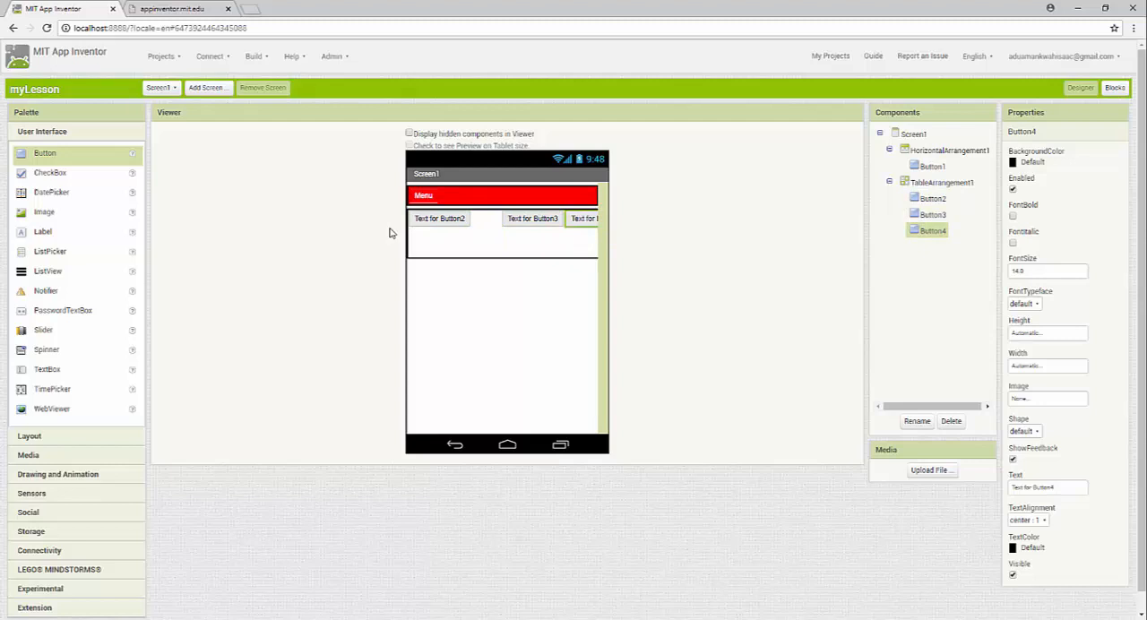
Delete the TableArrangement together with the buttons inside it
{"action": "left_click", "coordinate": [509, 243]}
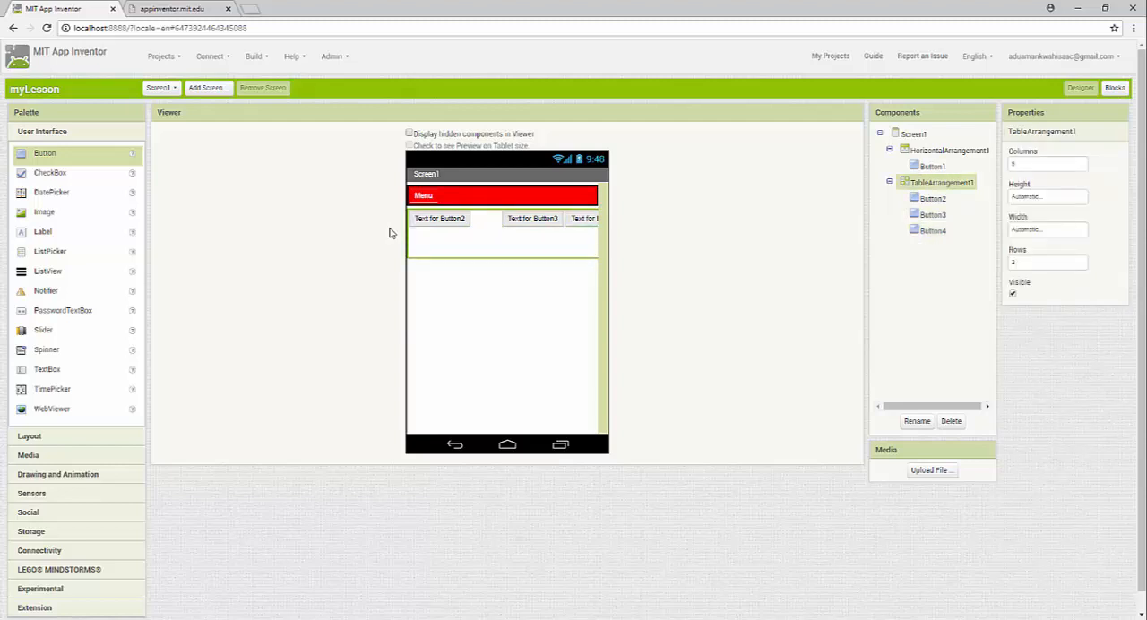
{"action": "left_click", "coordinate": [950, 420]}
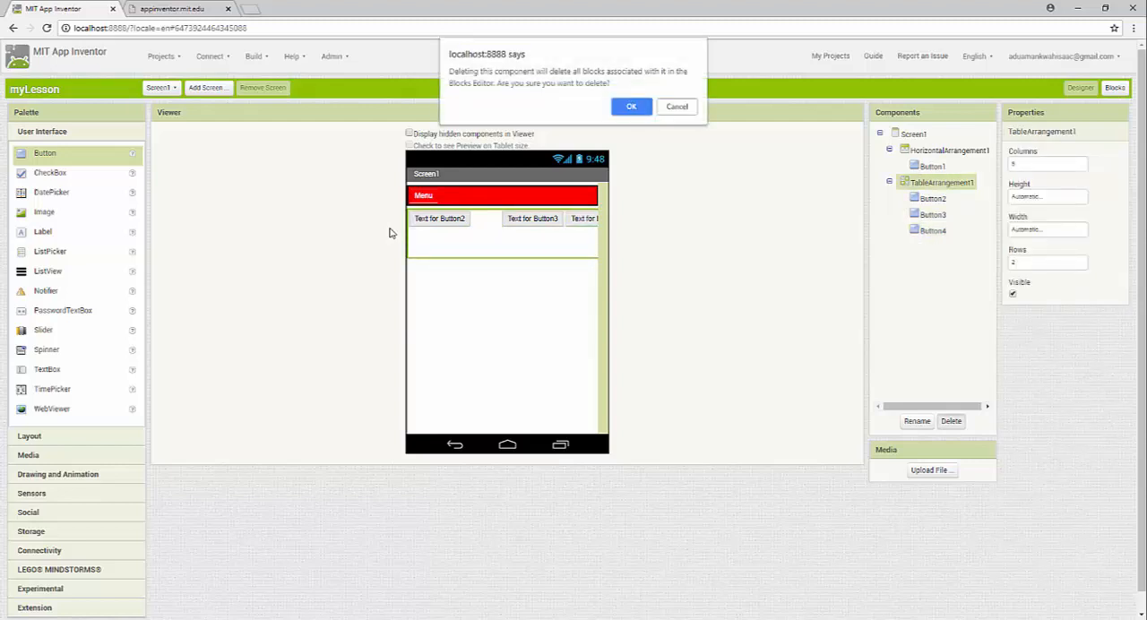
{"action": "key", "text": "Return"}
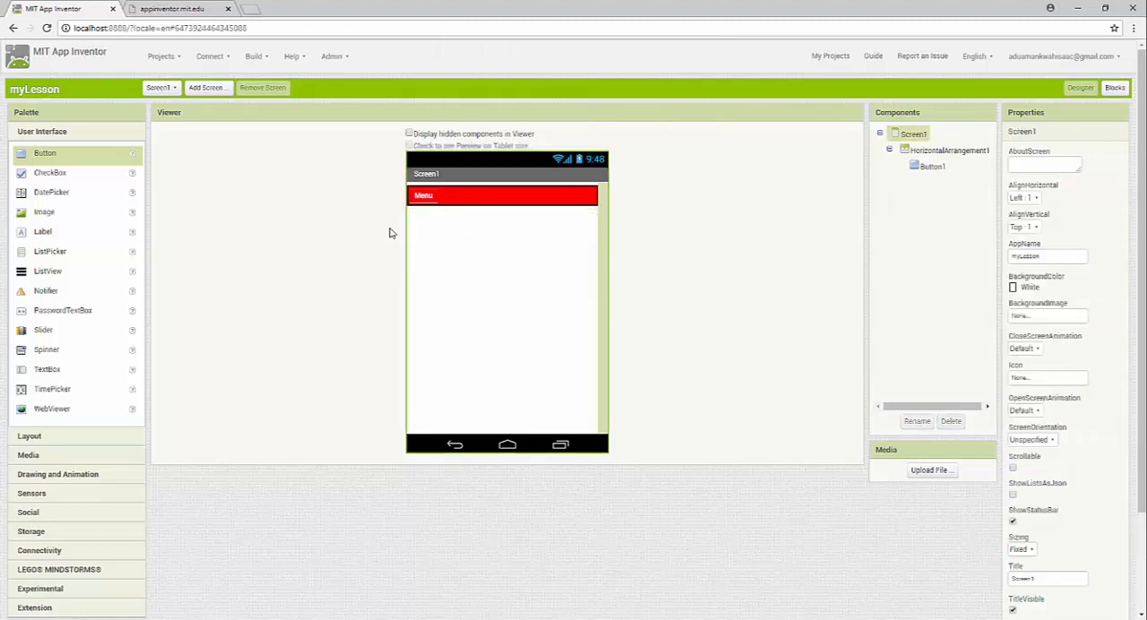
Add a VerticalArrangement below the menu bar and set its height and width to Fill parent
{"action": "left_click", "coordinate": [29, 437]}
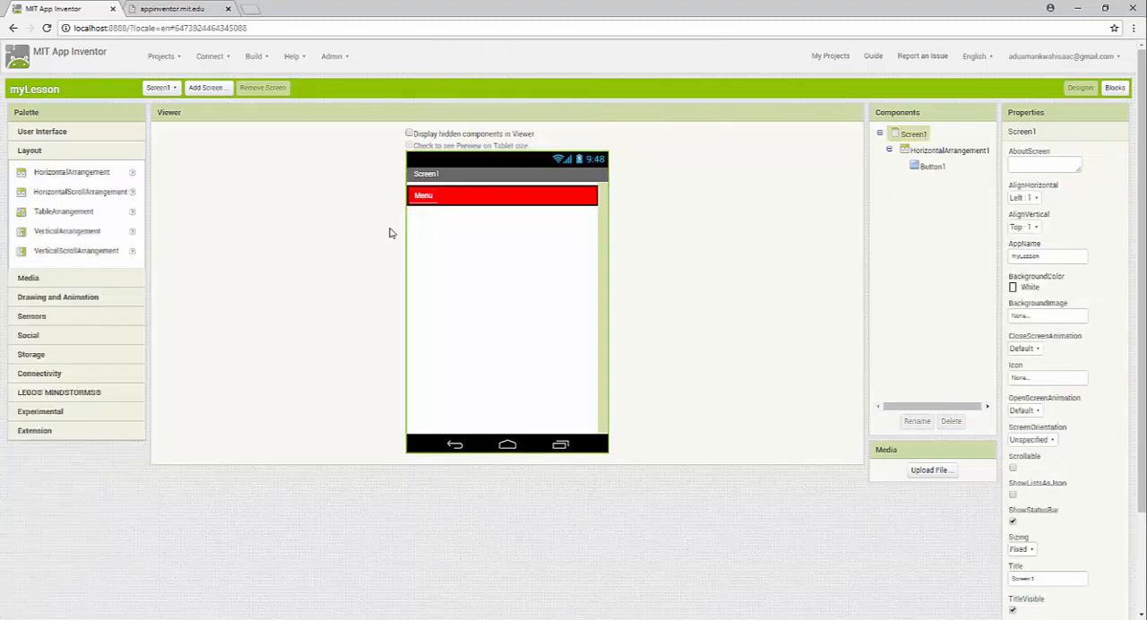
{"action": "left_click_drag", "start_coordinate": [68, 232], "coordinate": [481, 269]}
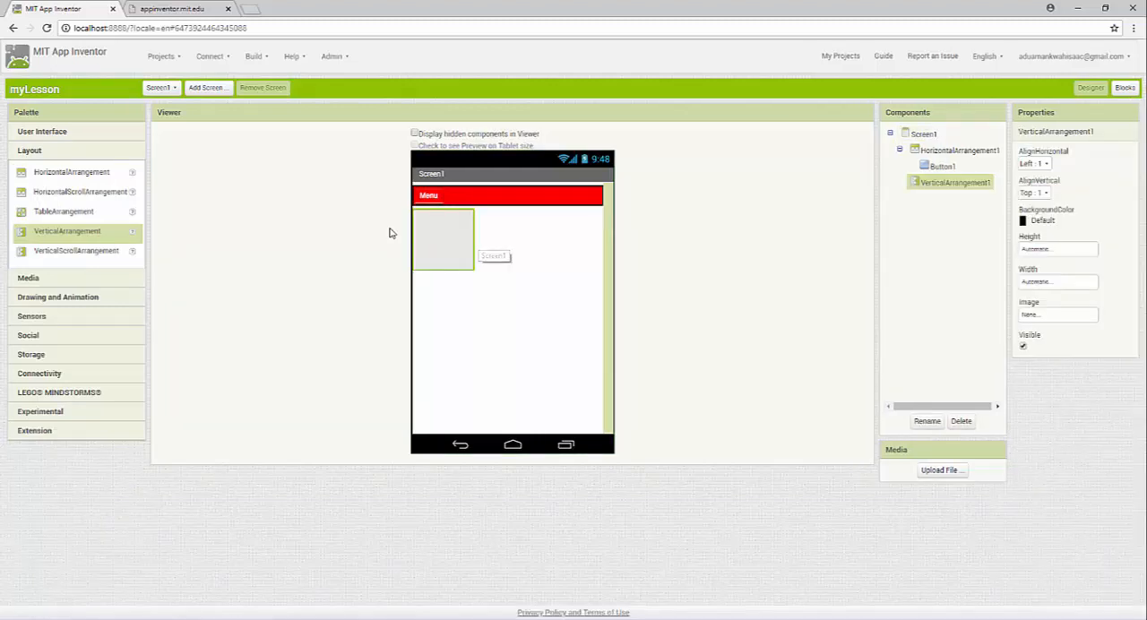
{"action": "left_click", "coordinate": [1059, 249]}
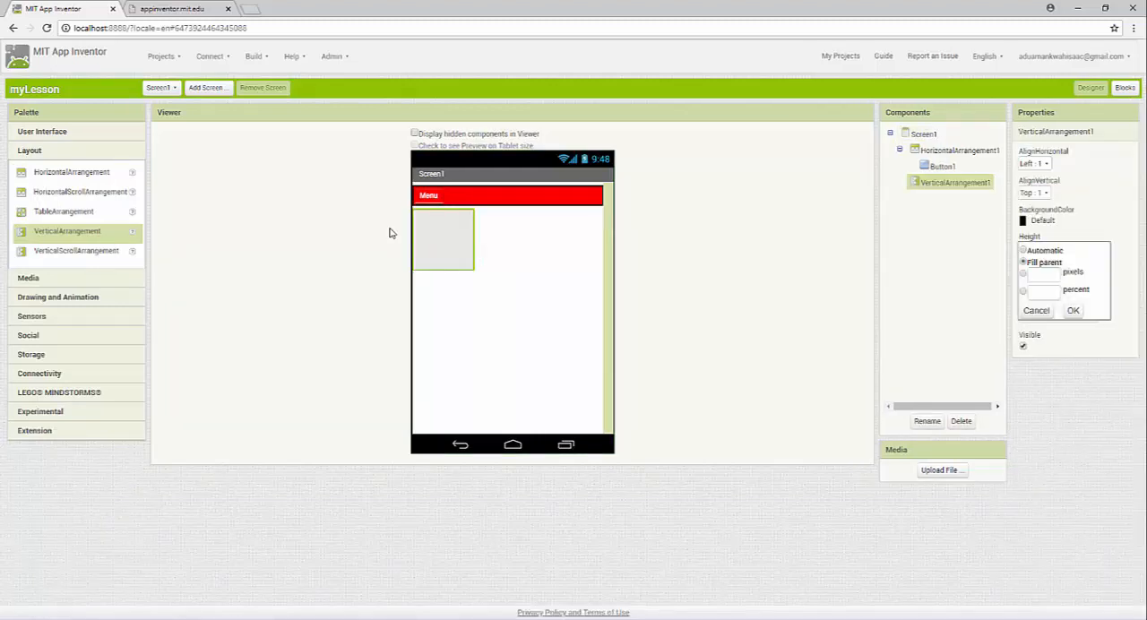
{"action": "left_click", "coordinate": [1073, 310]}
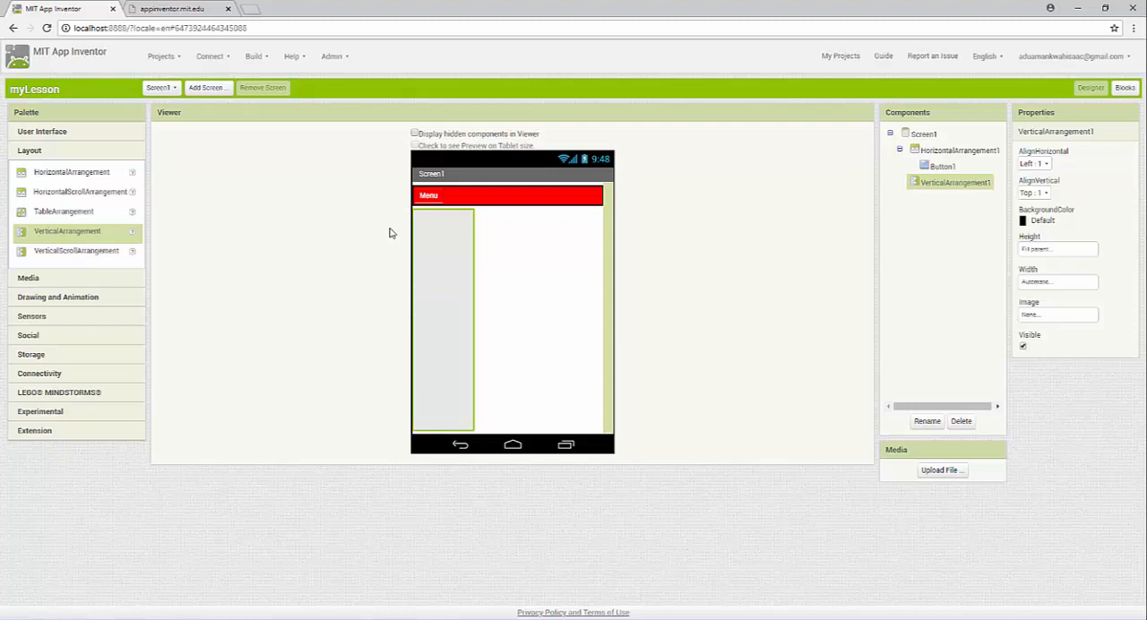
{"action": "left_click", "coordinate": [1057, 282]}
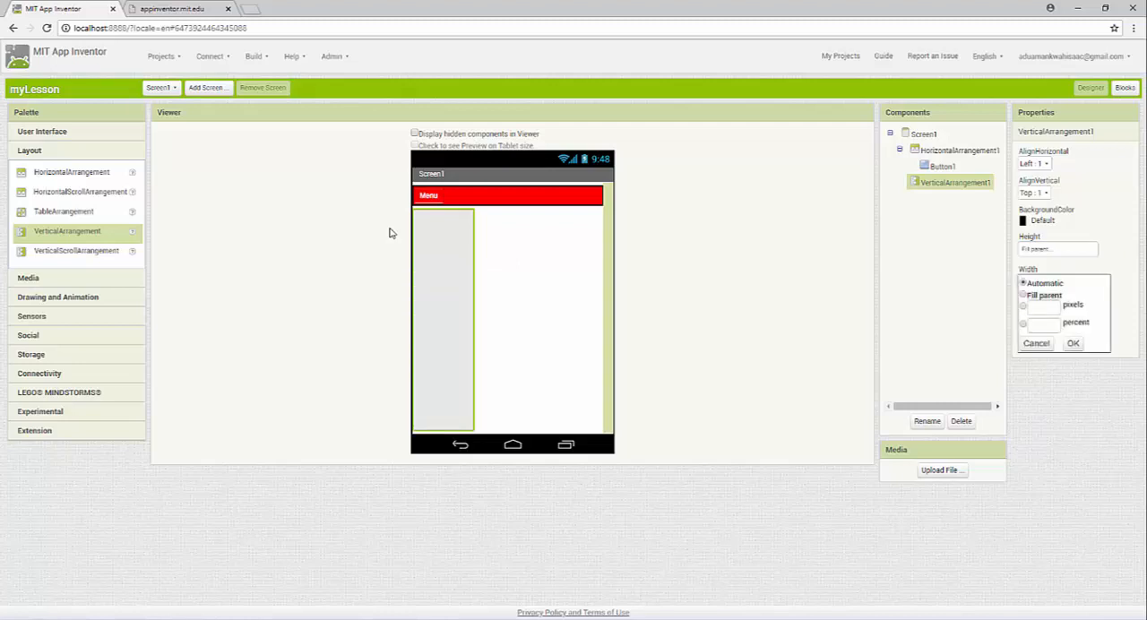
{"action": "left_click", "coordinate": [1072, 343]}
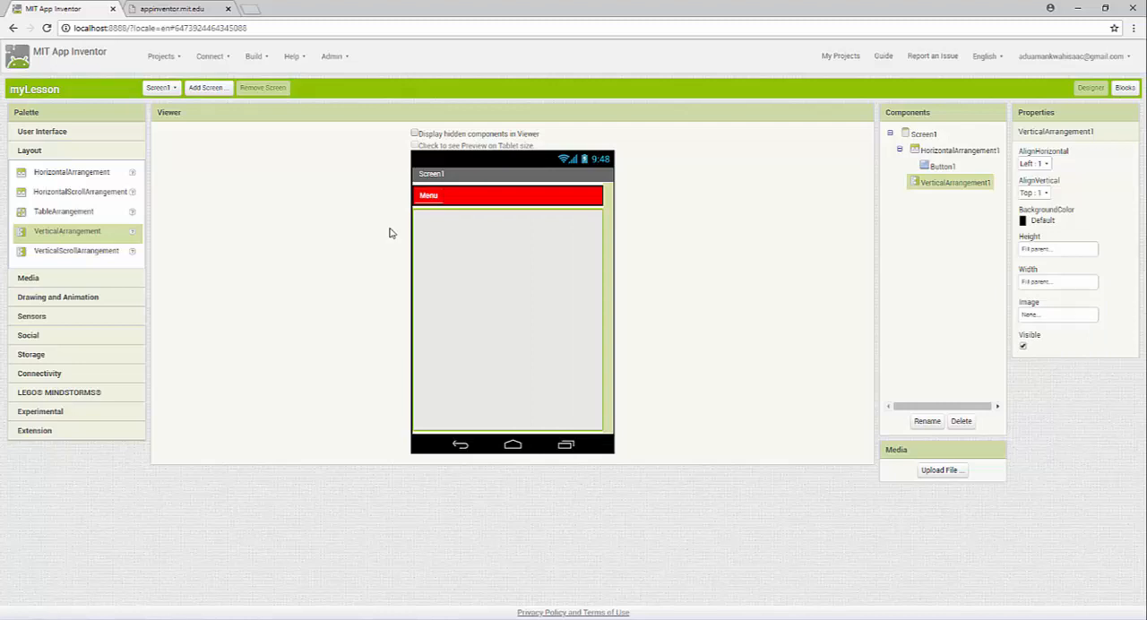
Place a WebViewer inside the VerticalArrangement and set its height and width to Fill parent
{"action": "left_click", "coordinate": [43, 131]}
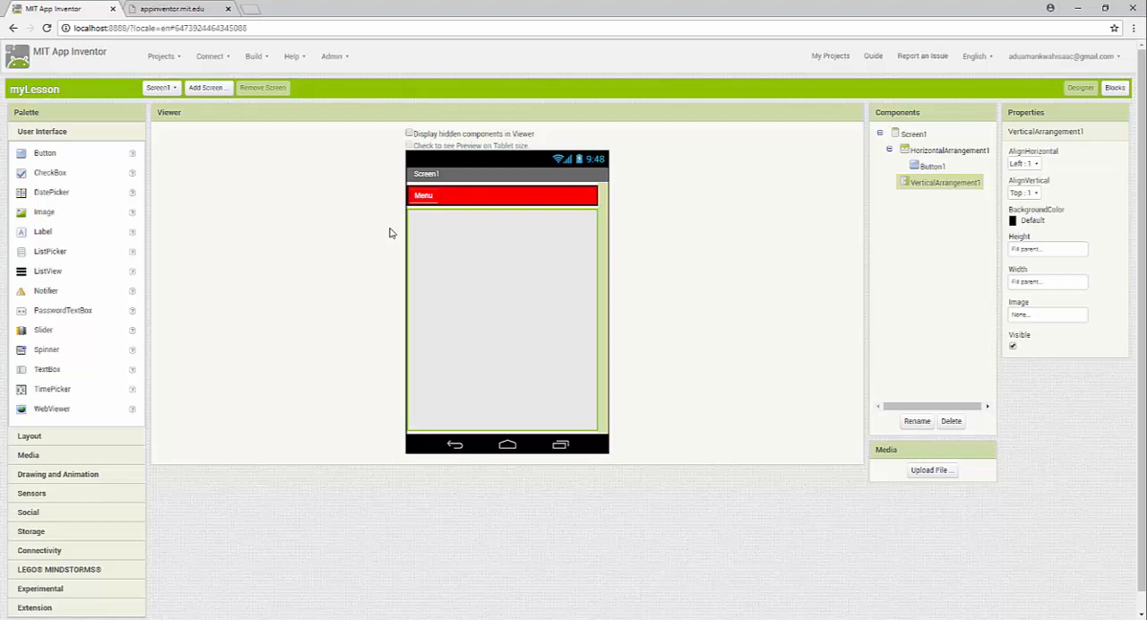
{"action": "left_click_drag", "start_coordinate": [51, 408], "coordinate": [466, 246]}
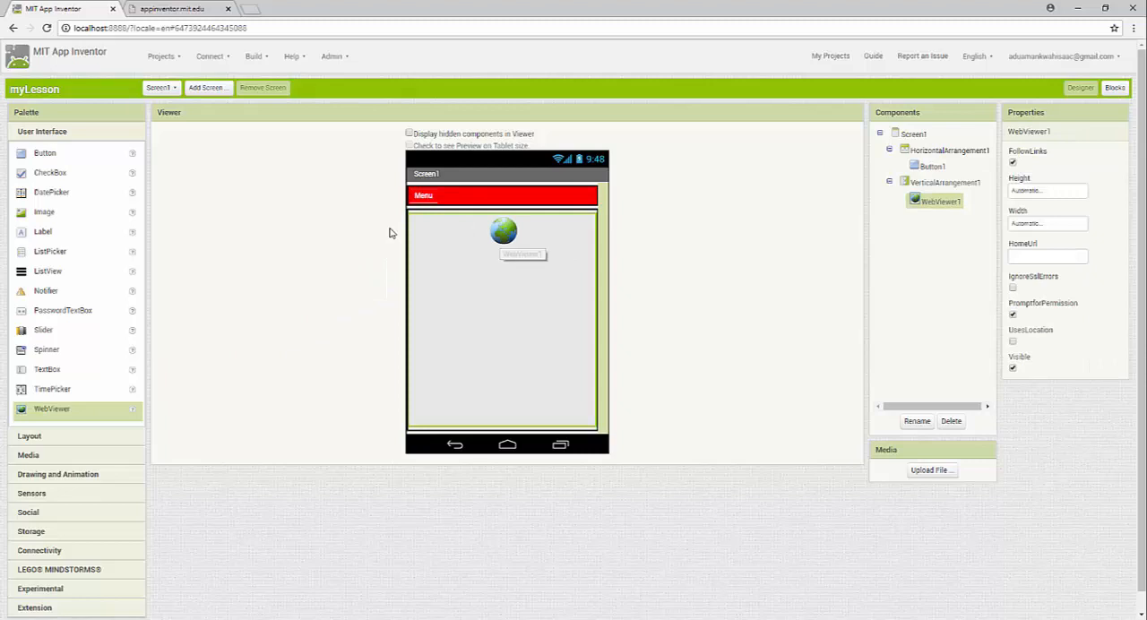
{"action": "left_click", "coordinate": [1047, 191]}
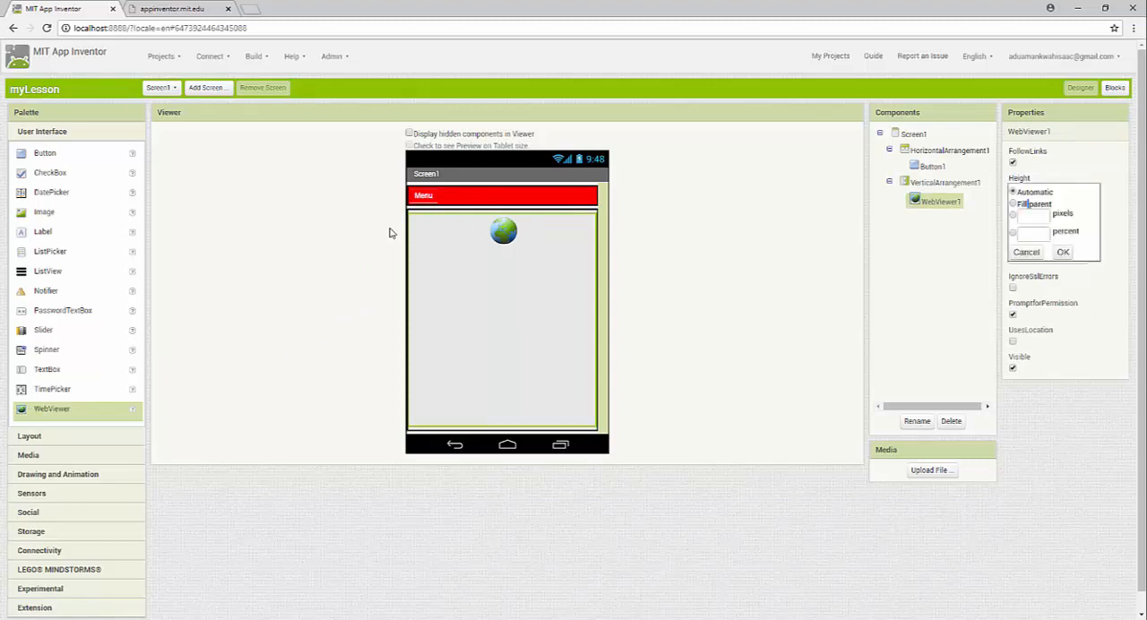
{"action": "left_click", "coordinate": [1063, 252]}
{"action": "left_click", "coordinate": [1048, 224]}
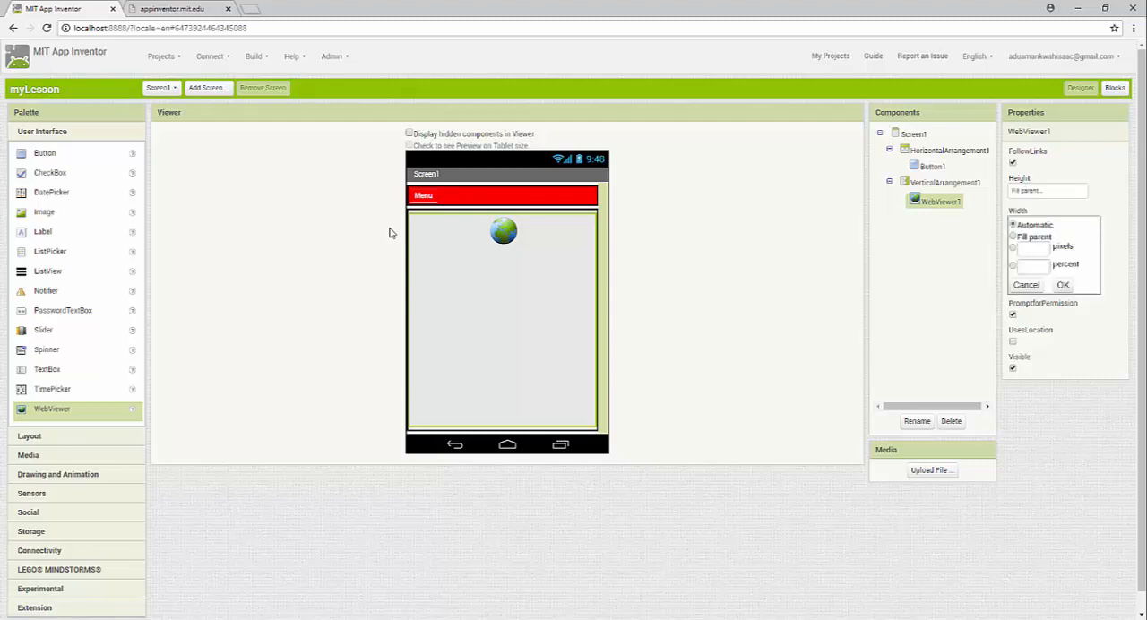
{"action": "left_click", "coordinate": [1063, 285]}
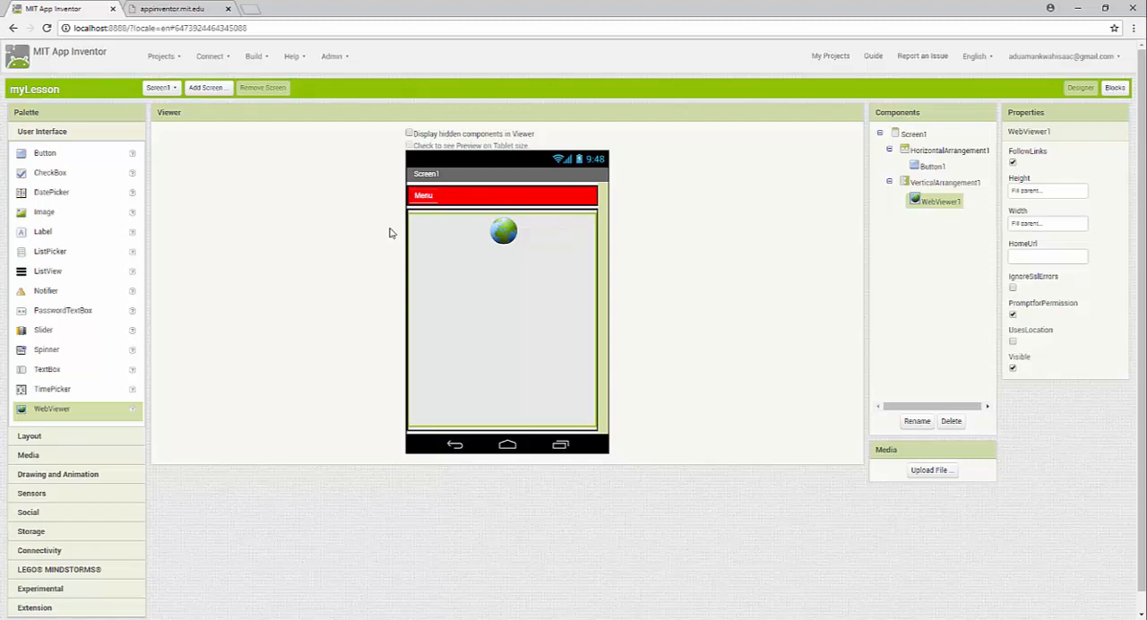
Examine the components offered in the palette categories from Layout and Media through Sensors, Storage and LEGO MINDSTORMS to Experimental and Extension
{"action": "left_click", "coordinate": [29, 436]}
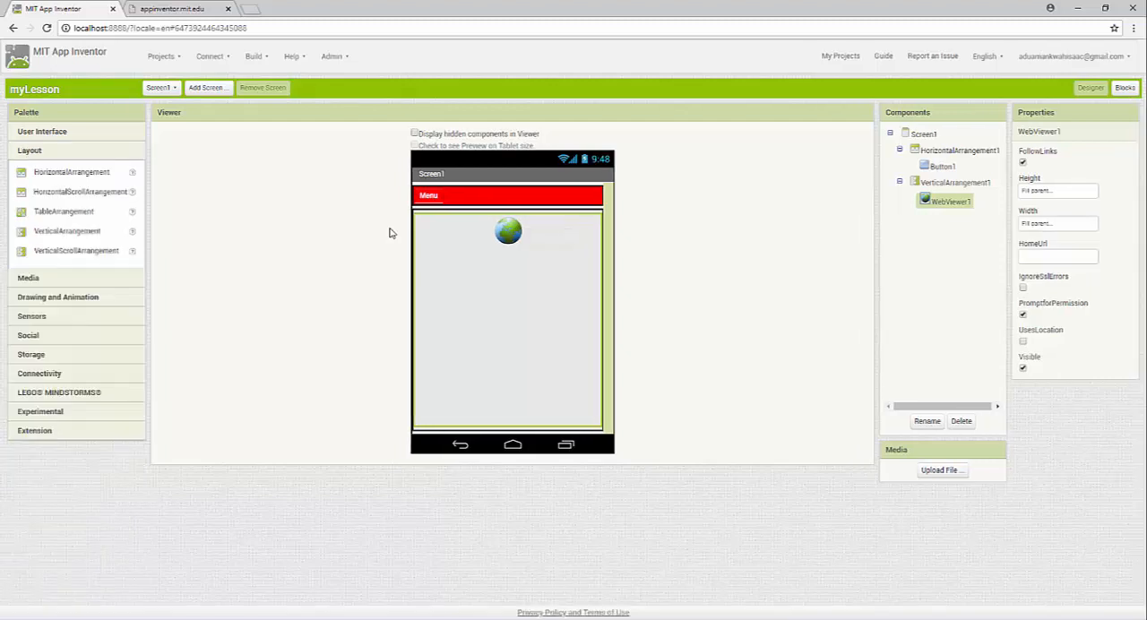
{"action": "left_click", "coordinate": [28, 278]}
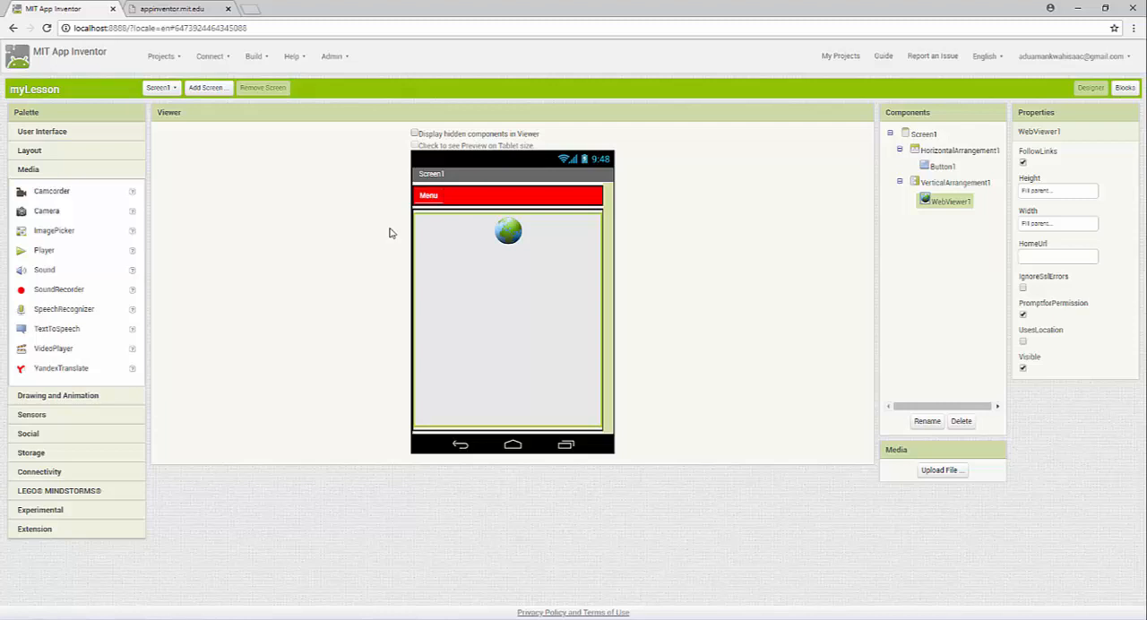
{"action": "key", "text": "Down"}
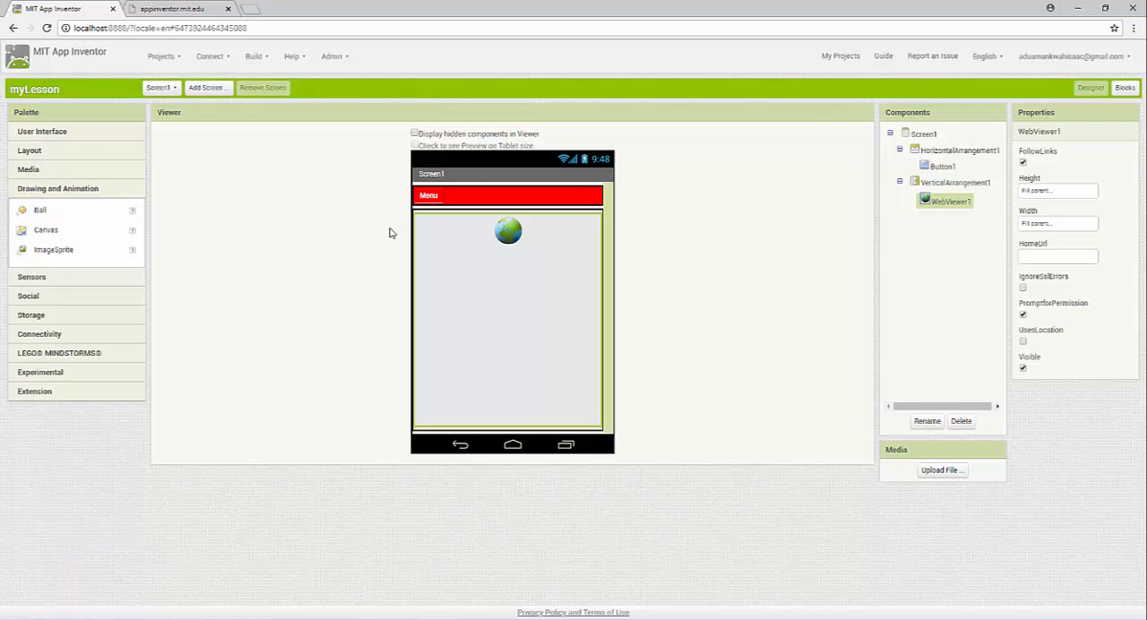
{"action": "key", "text": "Down"}
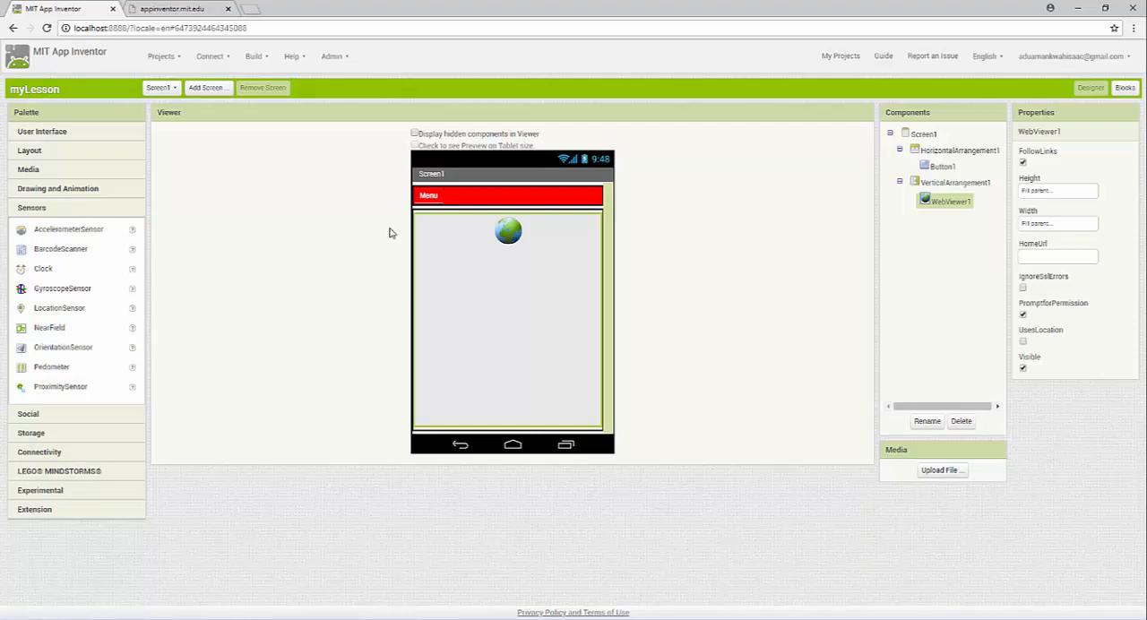
{"action": "left_click_drag", "start_coordinate": [61, 249], "coordinate": [97, 257]}
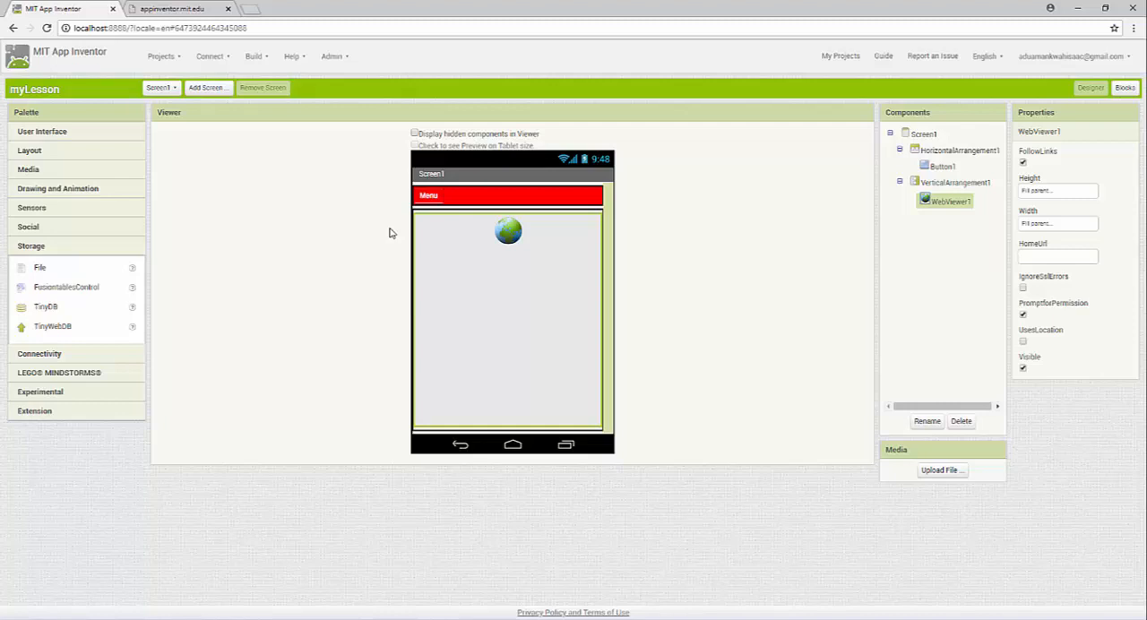
{"action": "key", "text": "Down"}
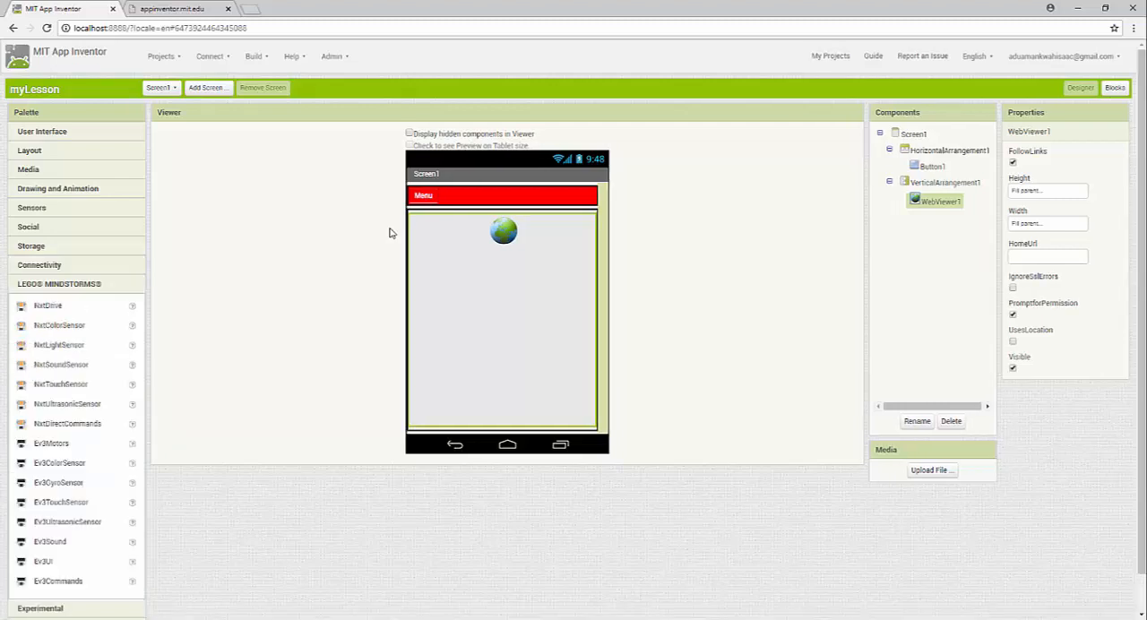
{"action": "scroll", "coordinate": [389, 233], "scroll_direction": "down", "scroll_amount": 1}
{"action": "key", "text": "Down"}
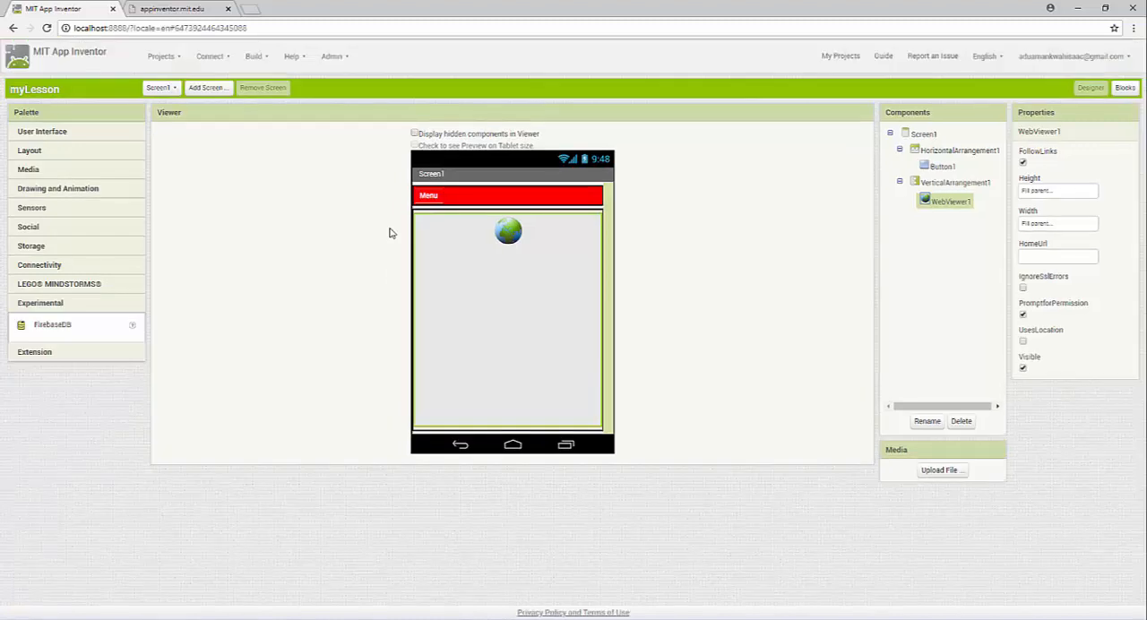
{"action": "key", "text": "Down"}
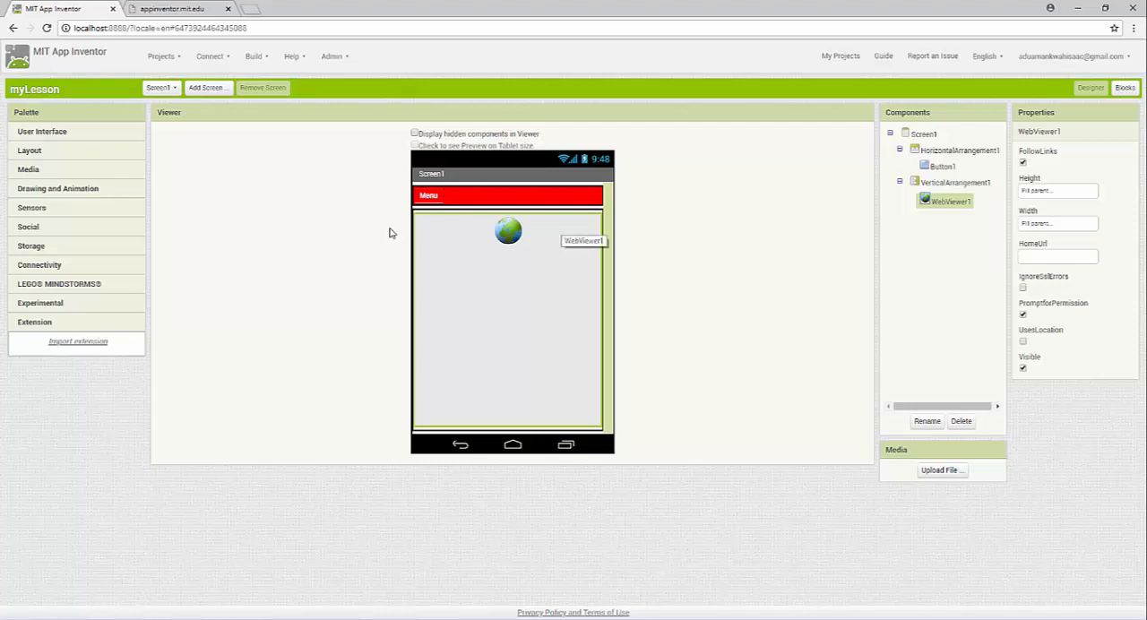
{"action": "key", "text": "Down"}
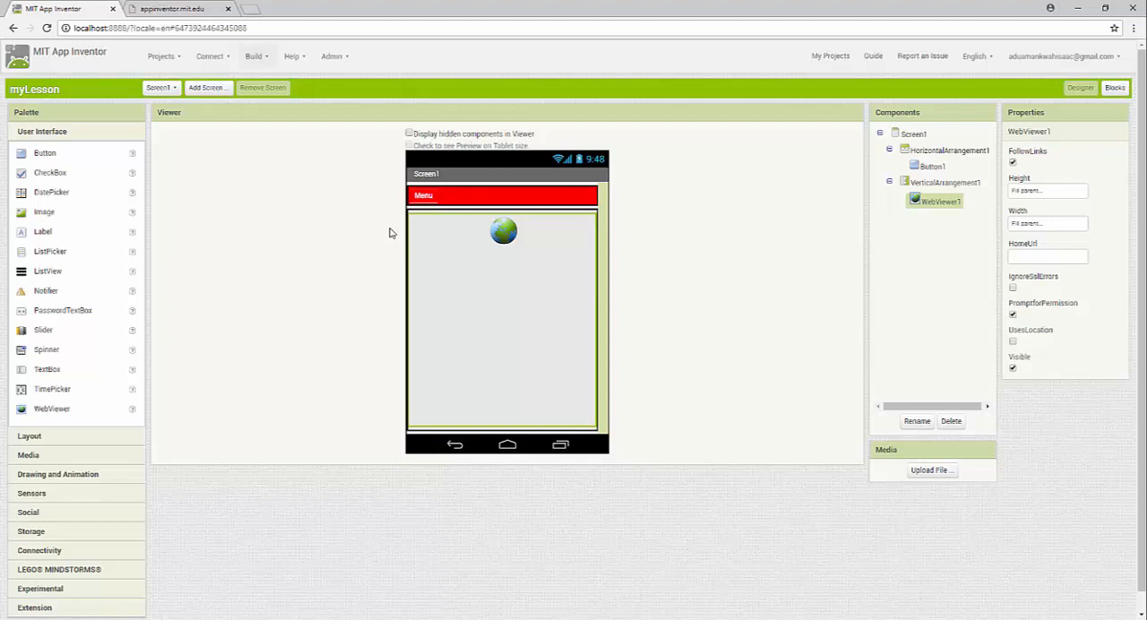
Build the app as an .apk saved to the computer and open the downloaded myLesson.apk
{"action": "left_click", "coordinate": [256, 56]}
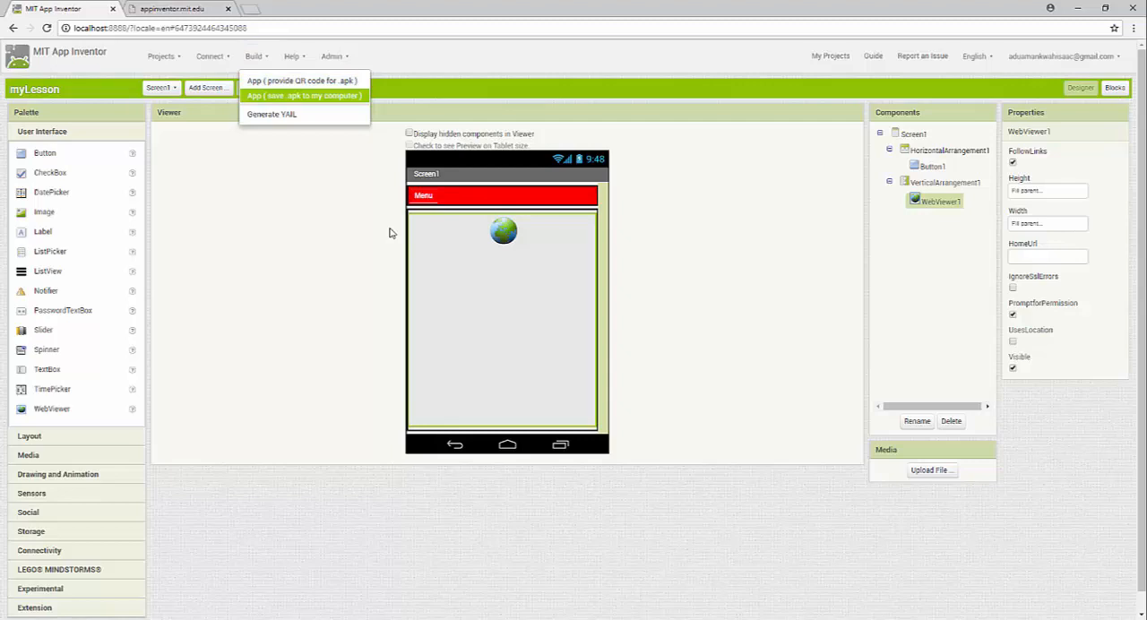
{"action": "left_click", "coordinate": [390, 233]}
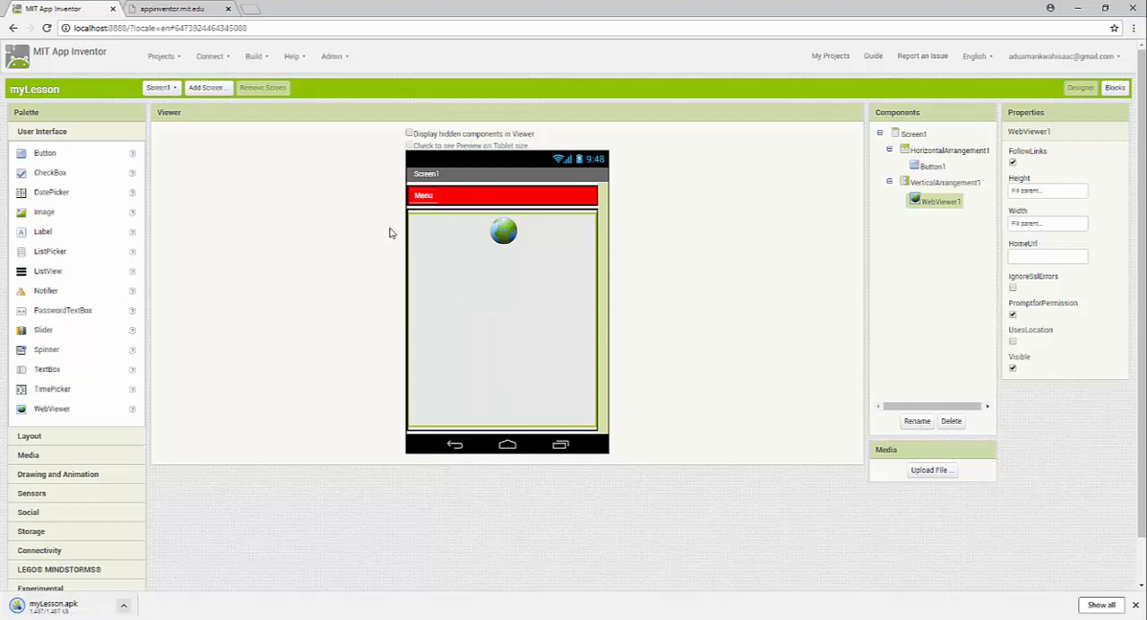
{"action": "left_click", "coordinate": [124, 605]}
{"action": "left_click", "coordinate": [144, 531]}
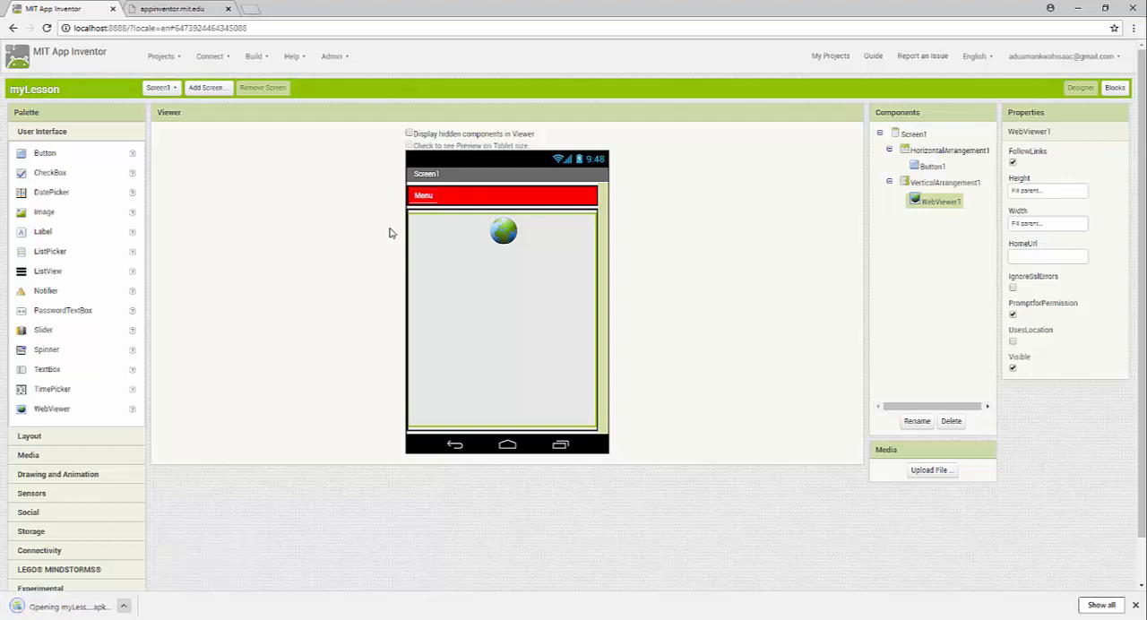